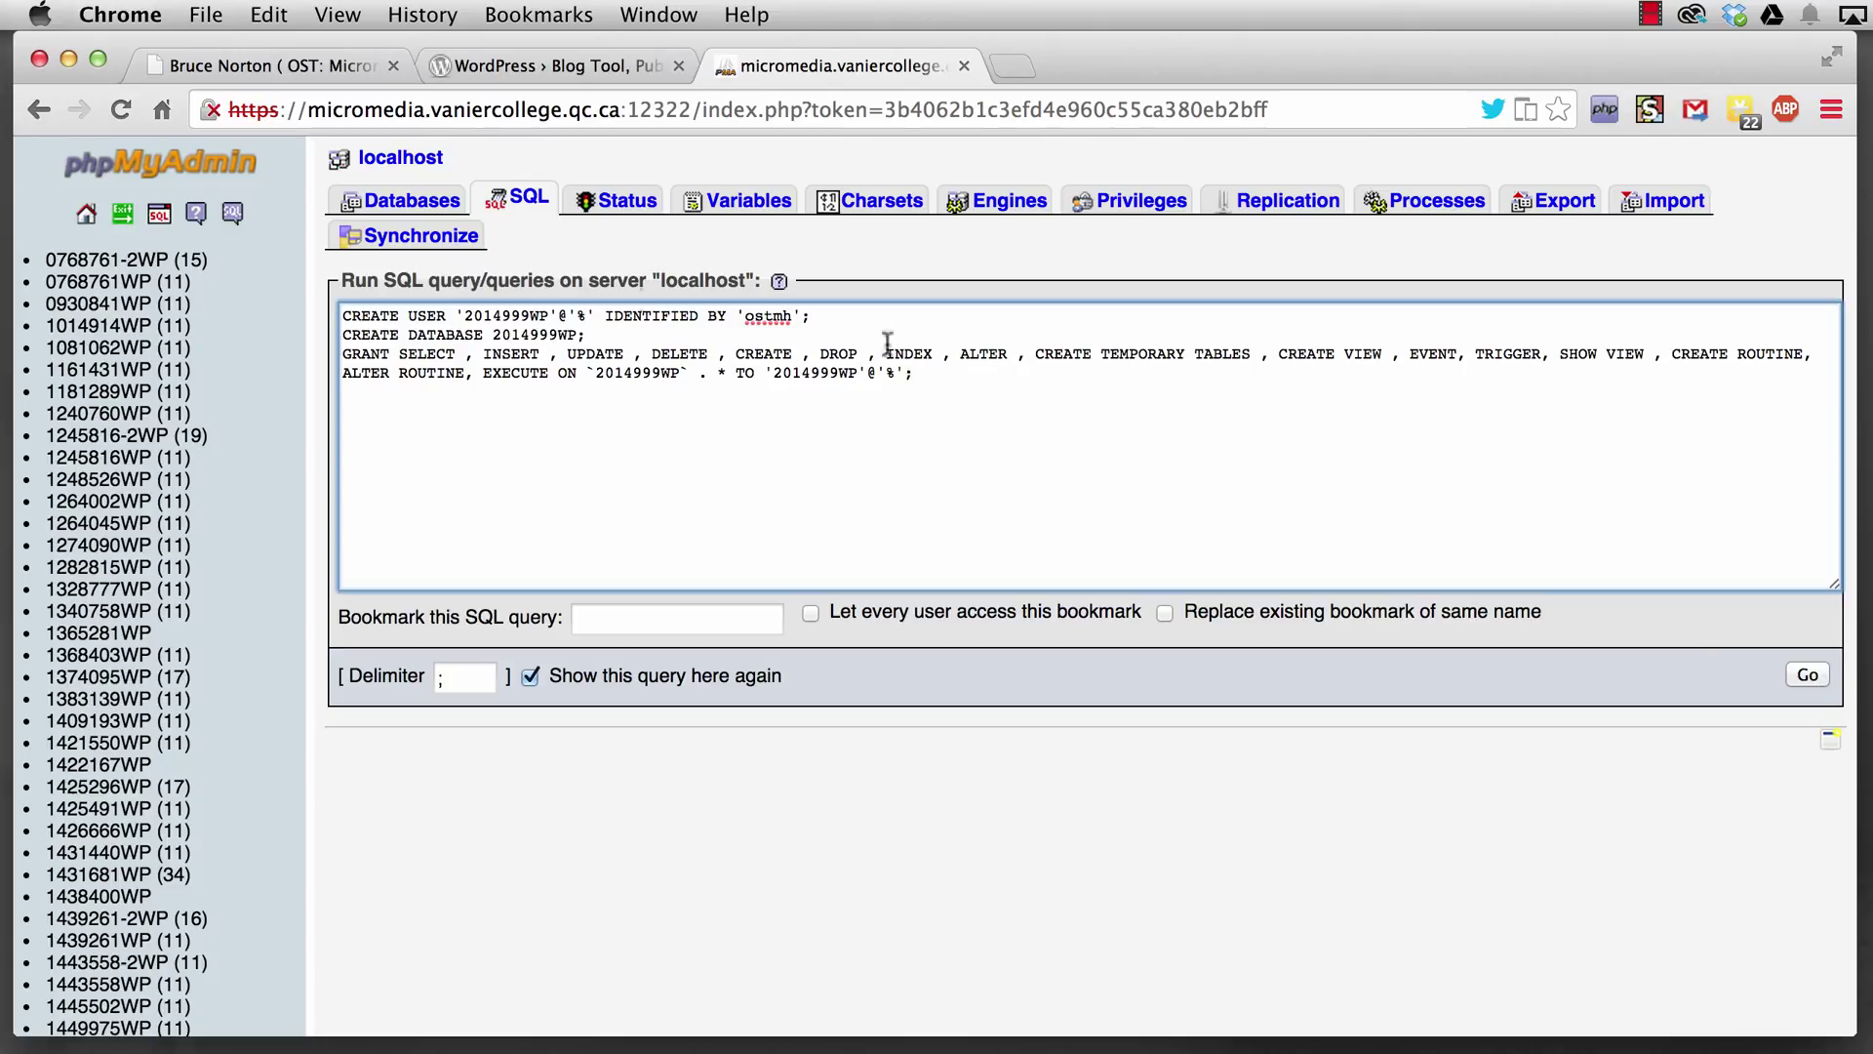
pyautogui.doubleClick(533, 336)
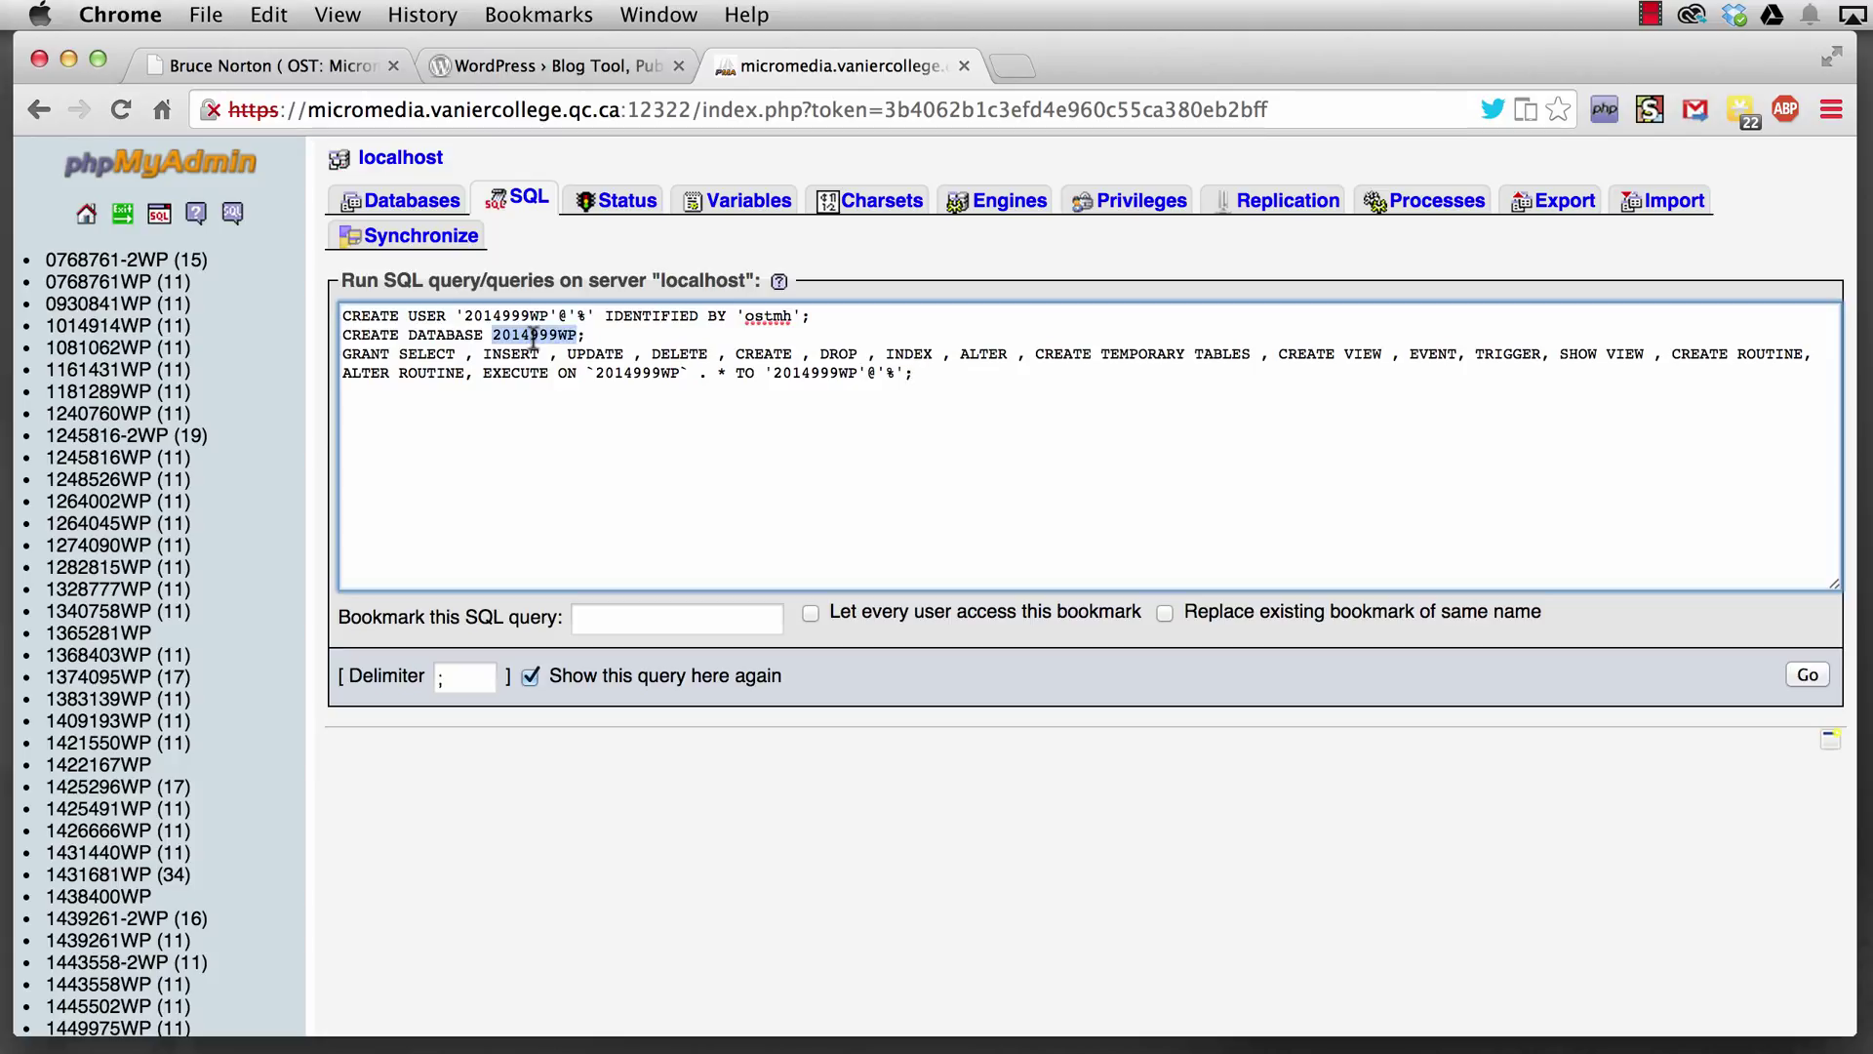
pyautogui.doubleClick(618, 374)
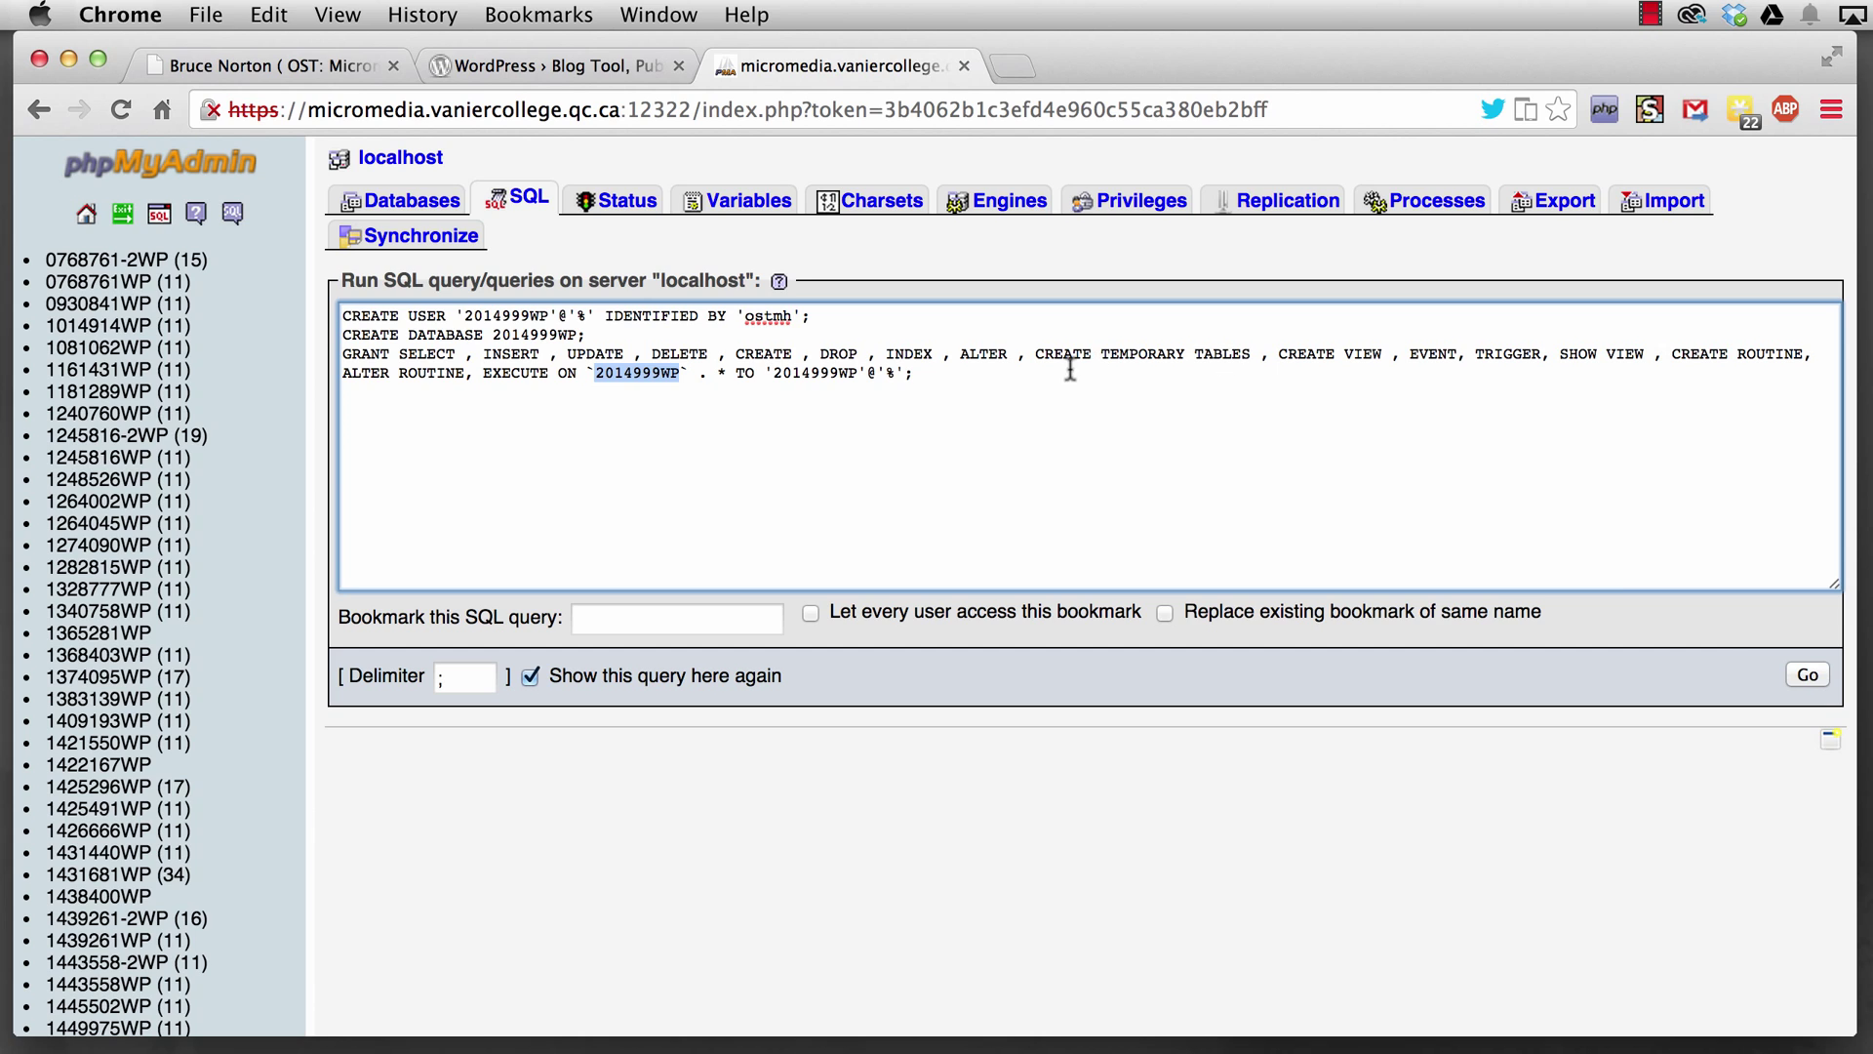
pyautogui.click(1806, 675)
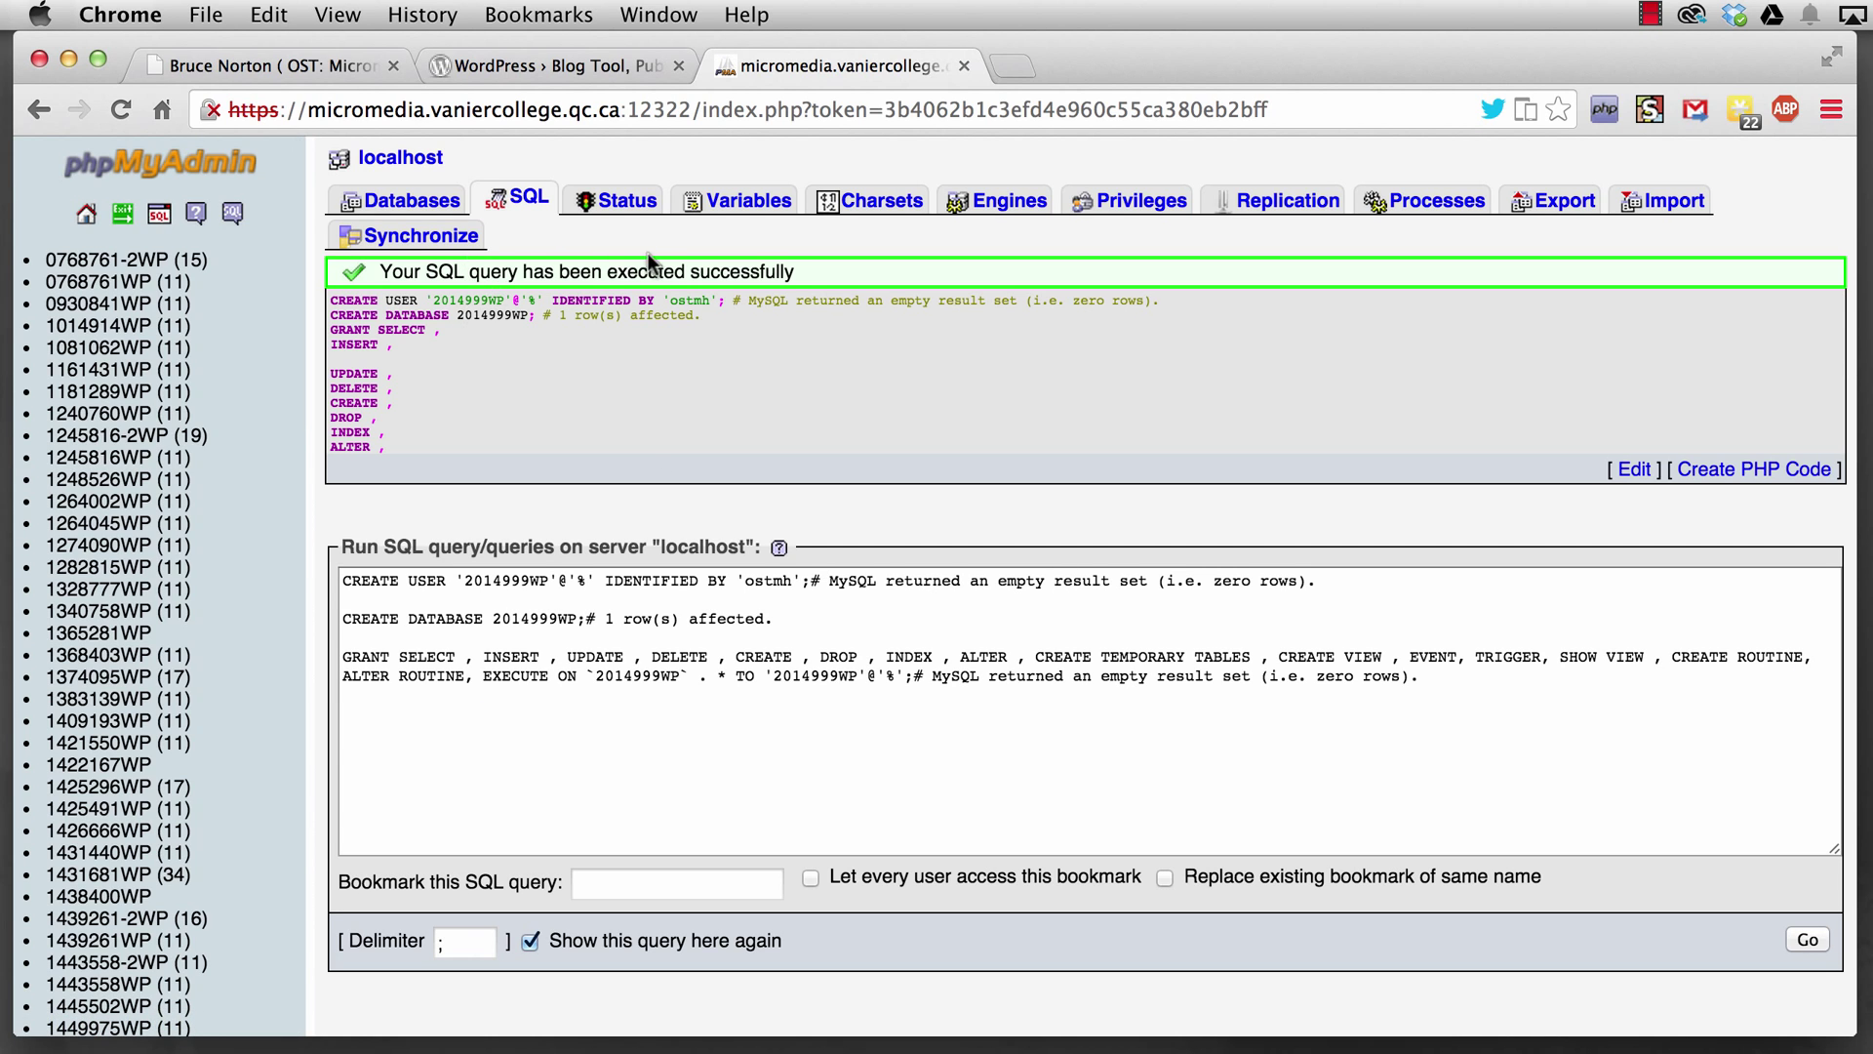
pyautogui.moveTo(778, 270); pyautogui.dragTo(538, 265)
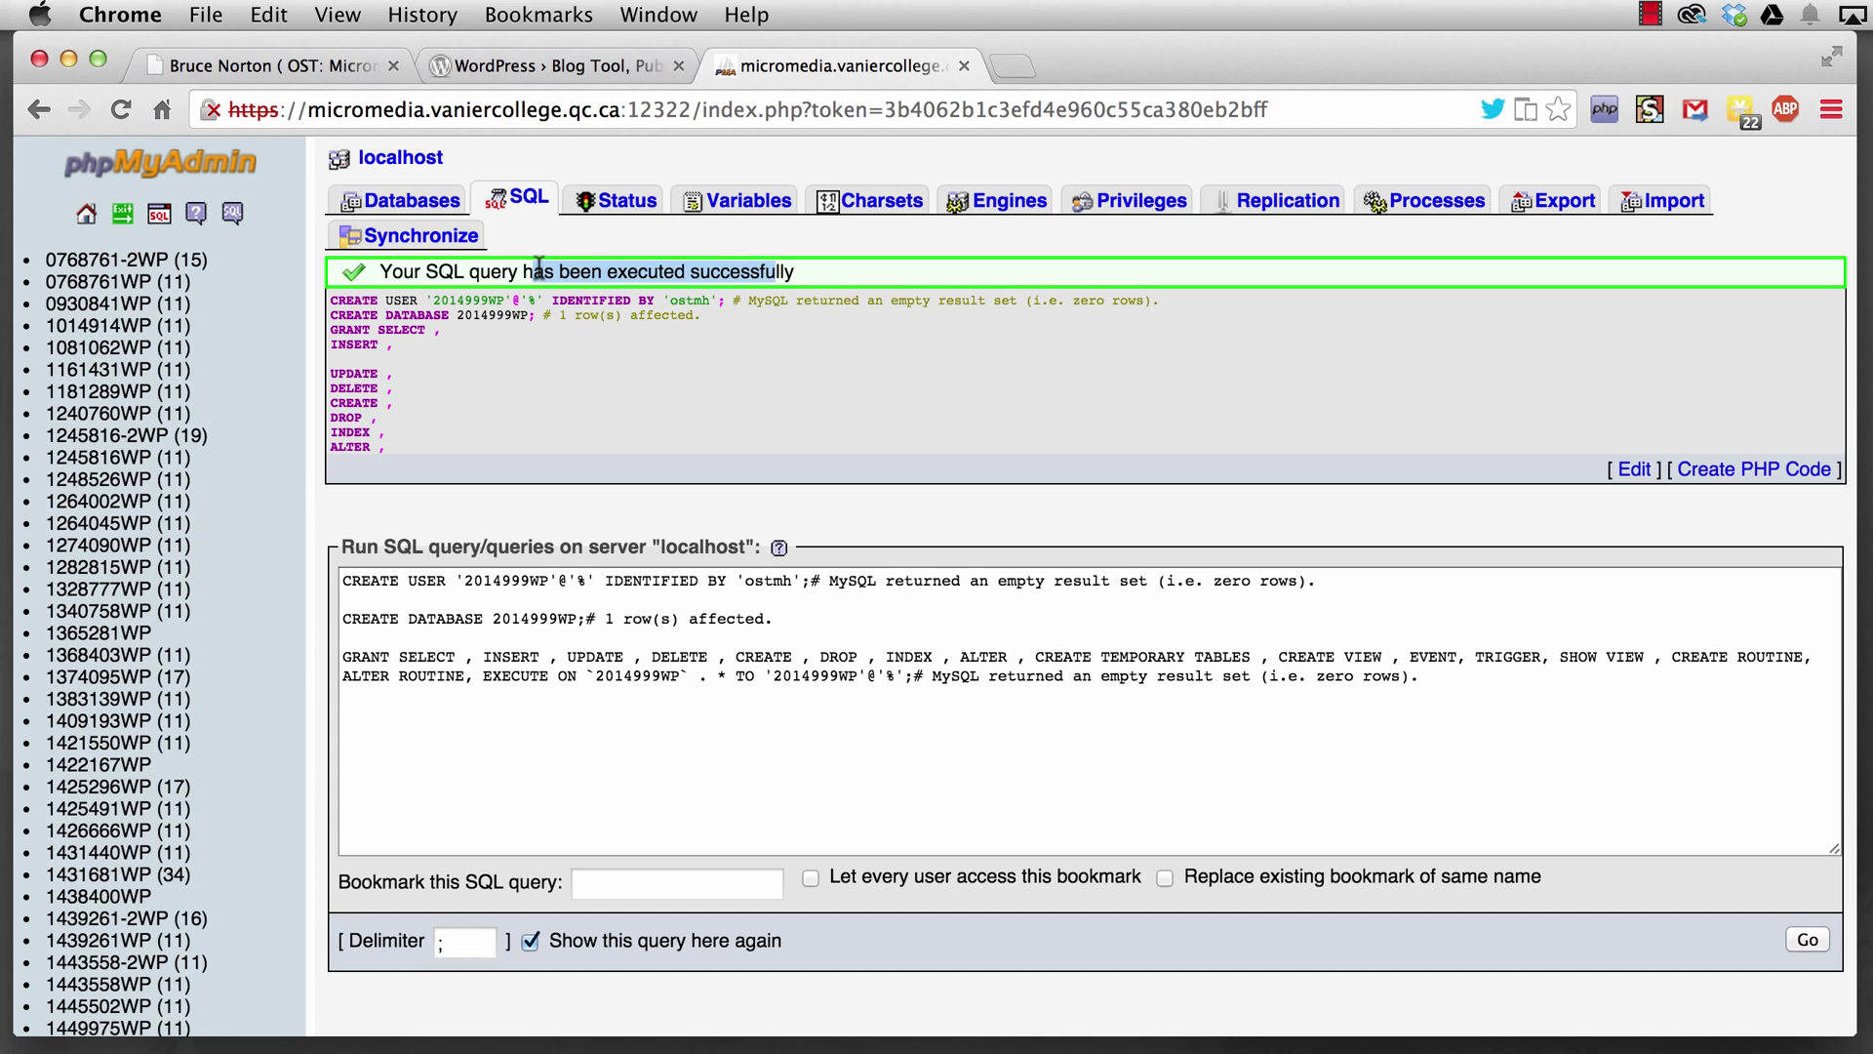
# Log out of root, log back in as user 2014999 with its password, and view the empty 2014999WP database.
pyautogui.click(122, 215)
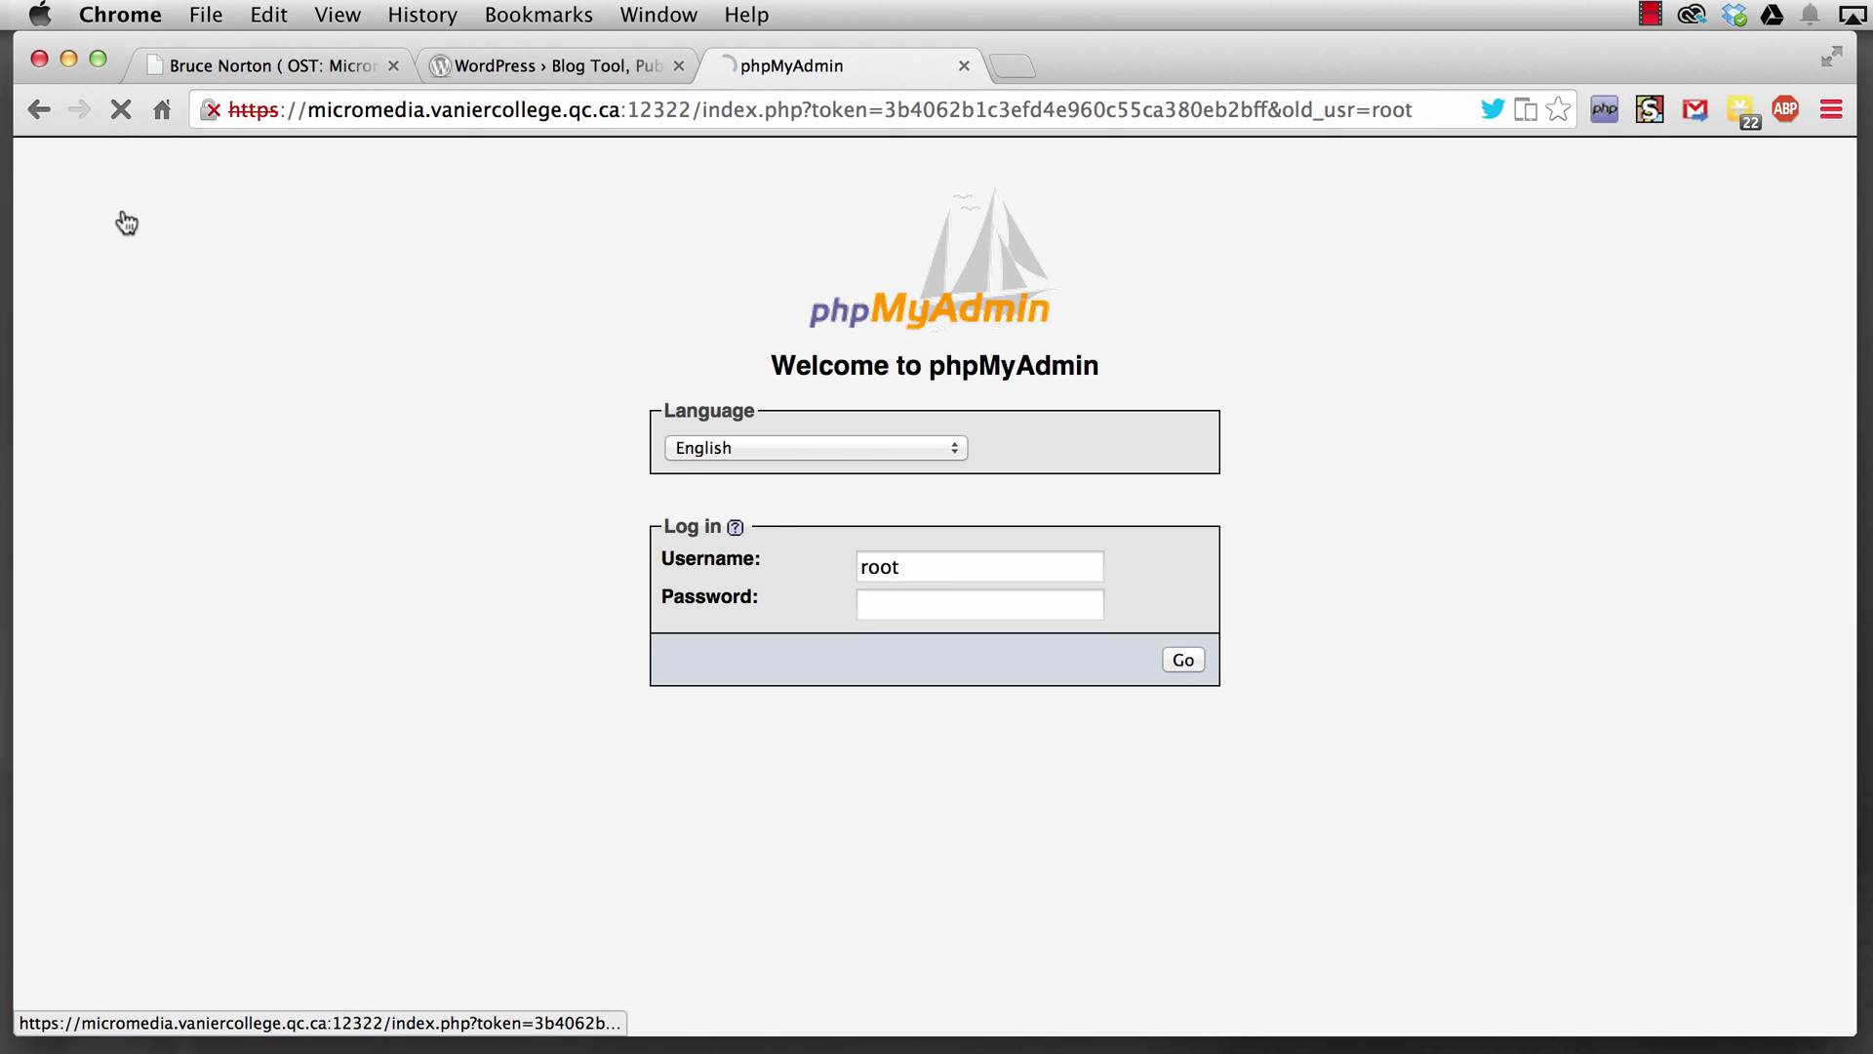
pyautogui.doubleClick(881, 559)
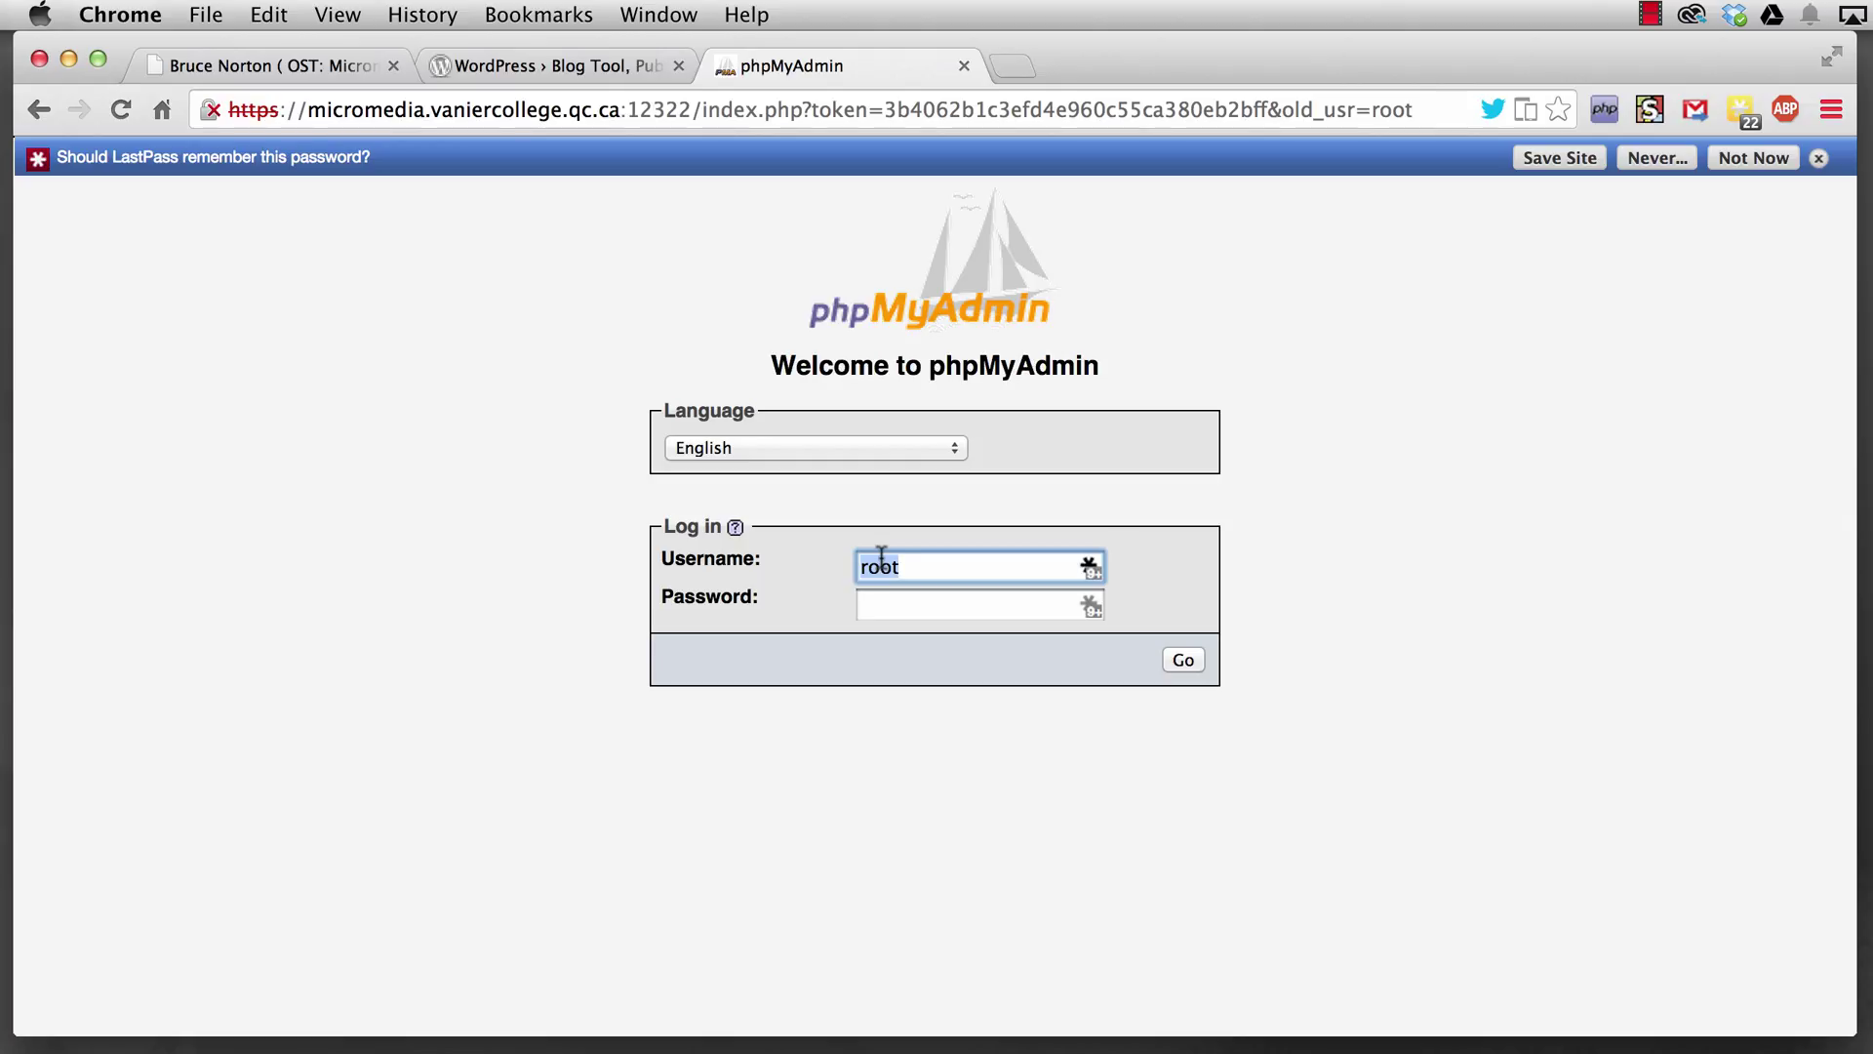
pyautogui.write('2014999')
pyautogui.press('Tab')
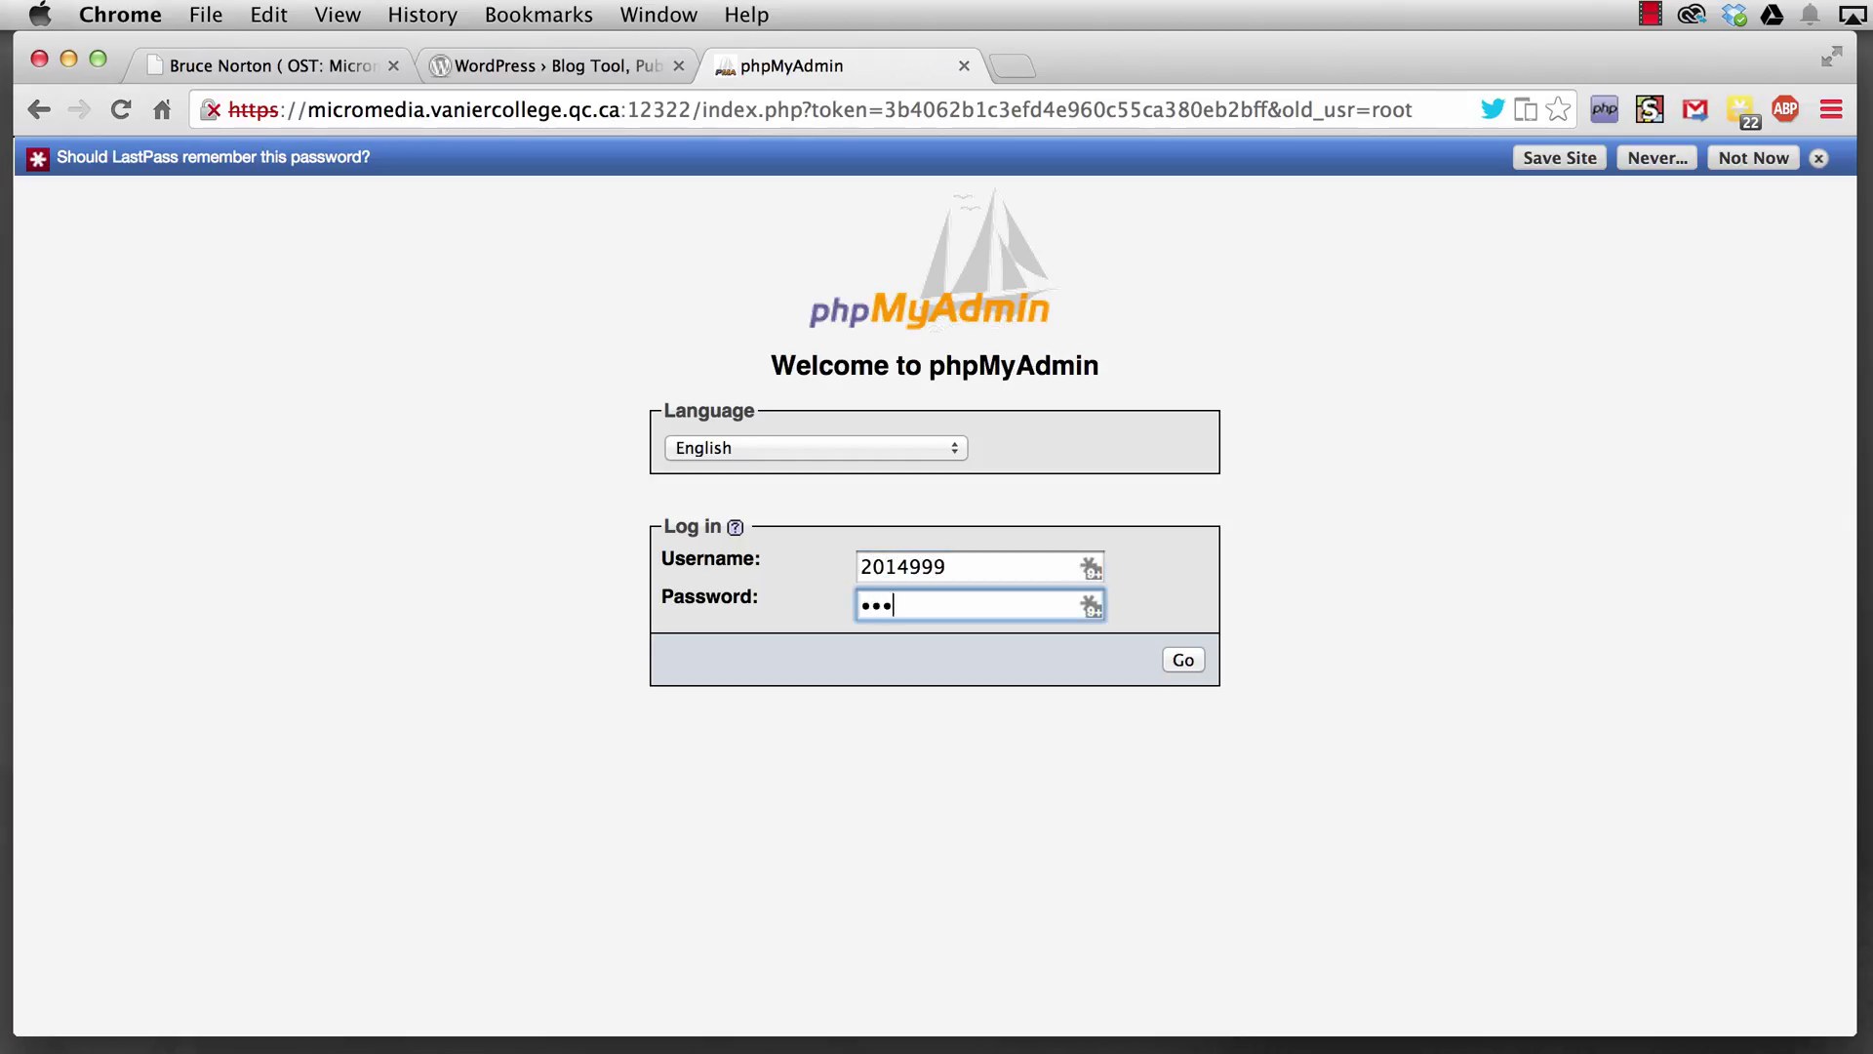
pyautogui.click(1184, 660)
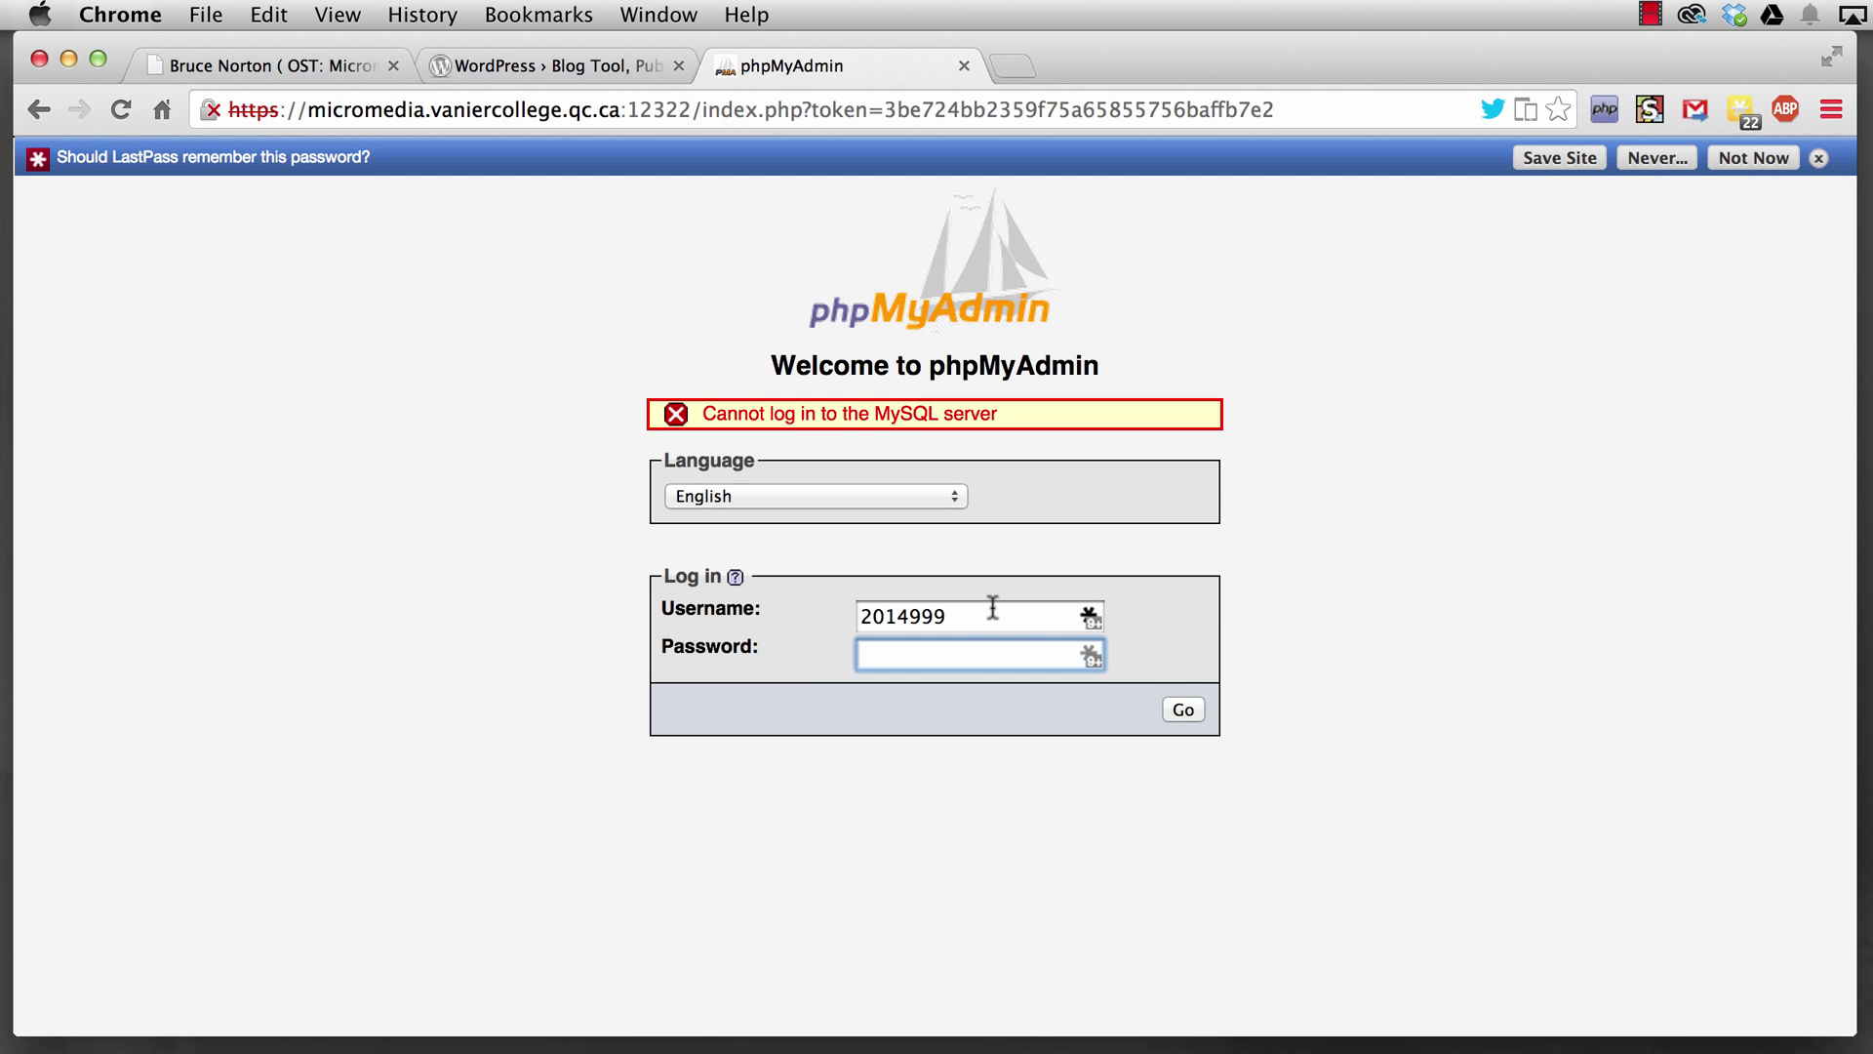
pyautogui.click(993, 607)
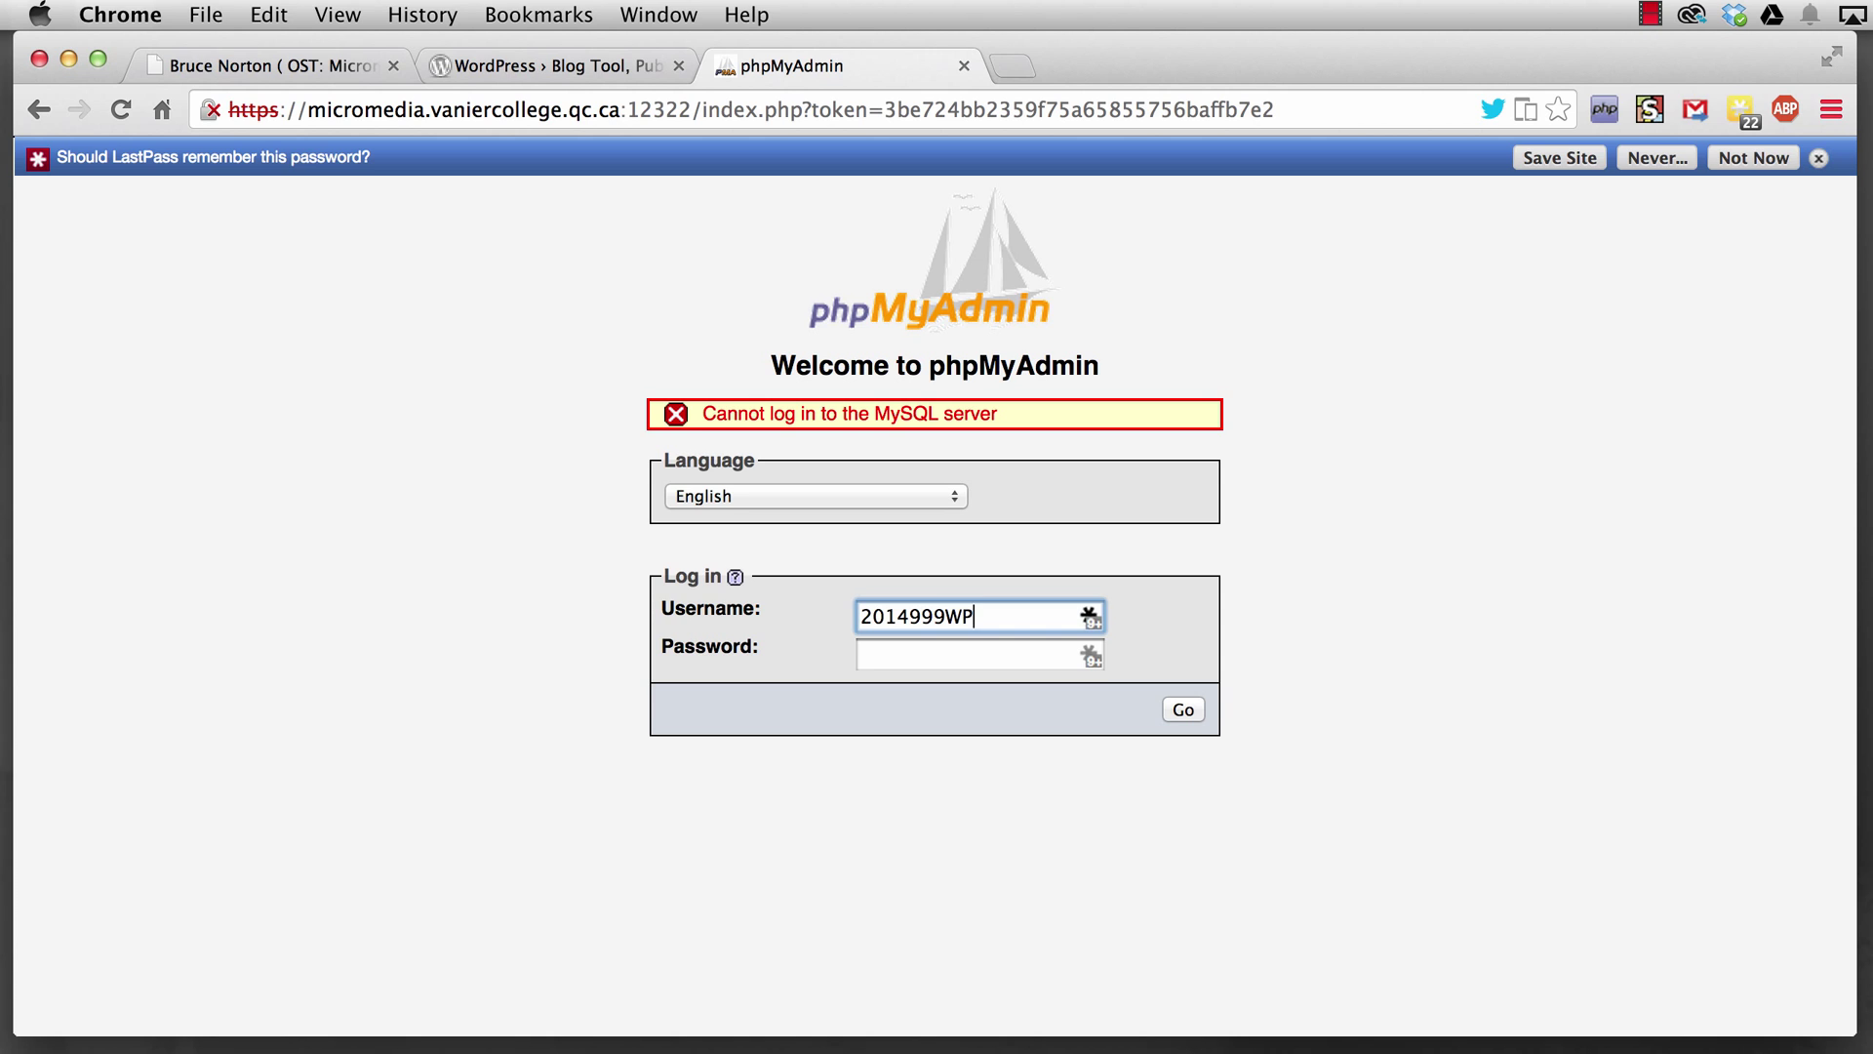
pyautogui.press('Tab')
pyautogui.write('•••••••')
pyautogui.press('Return')
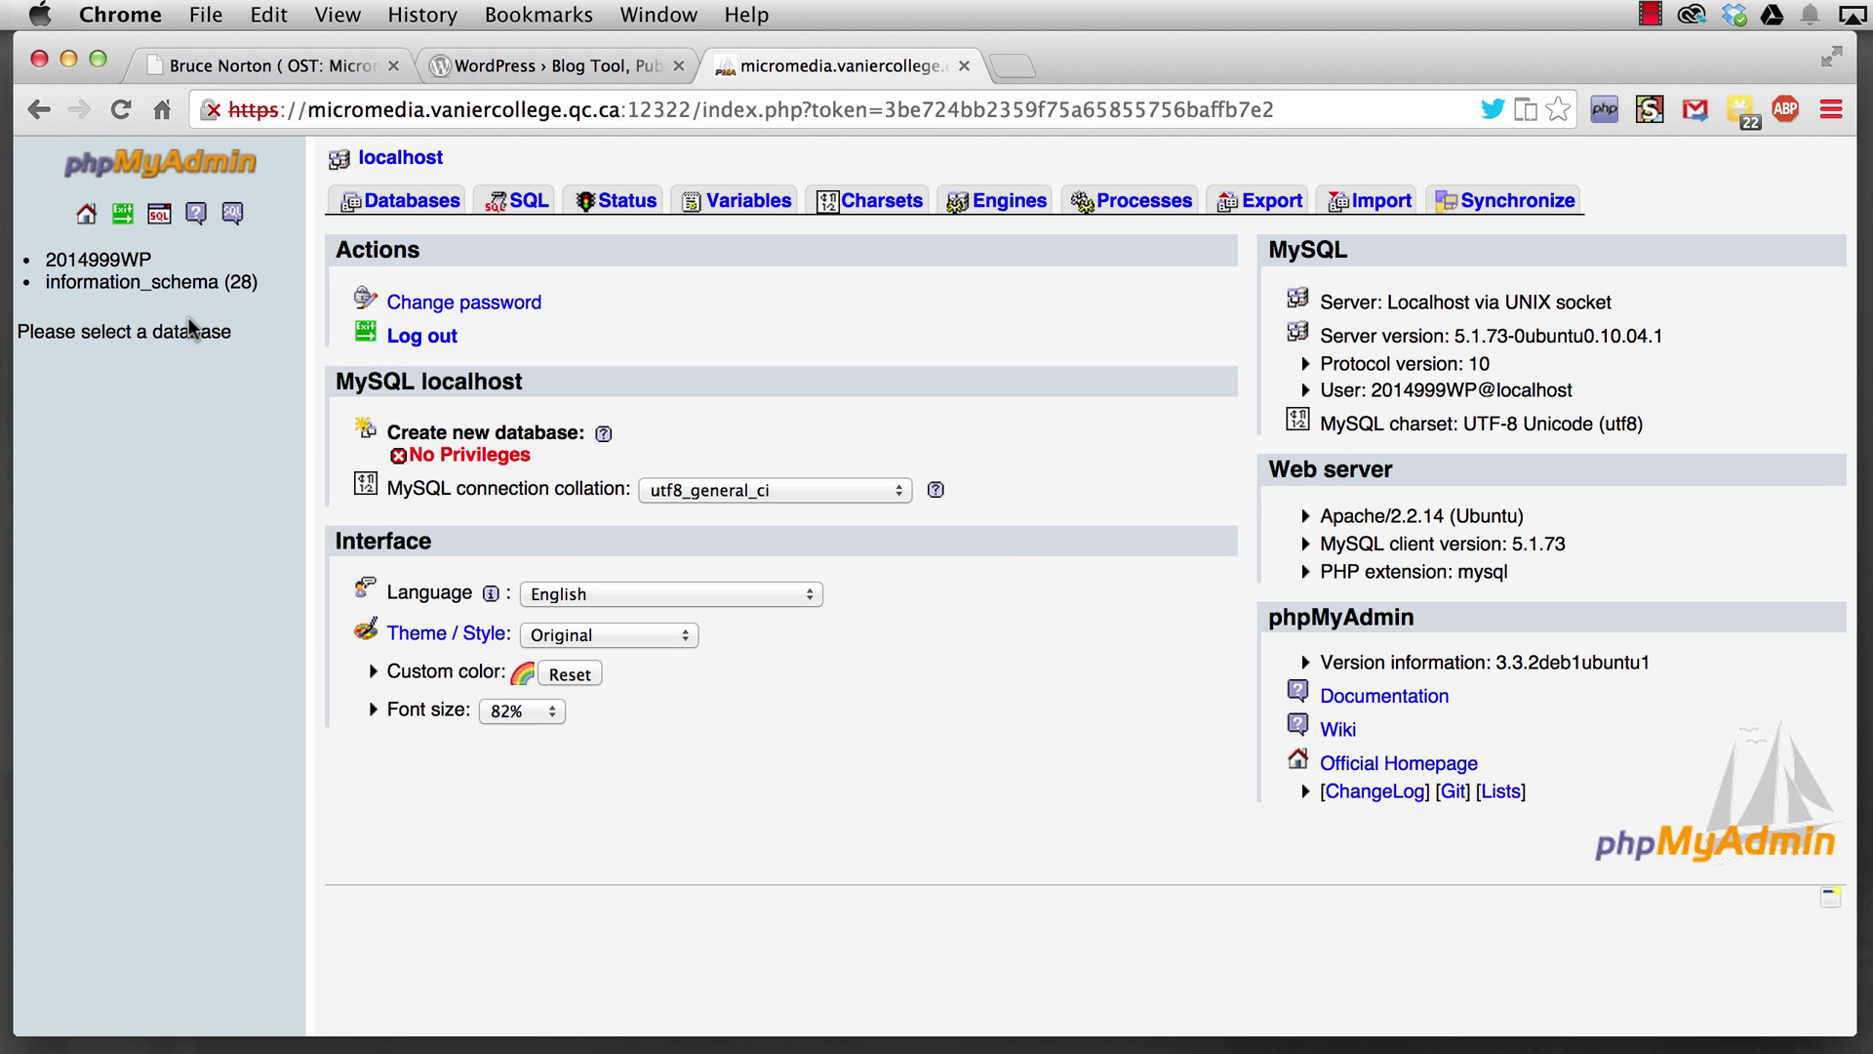
pyautogui.click(126, 271)
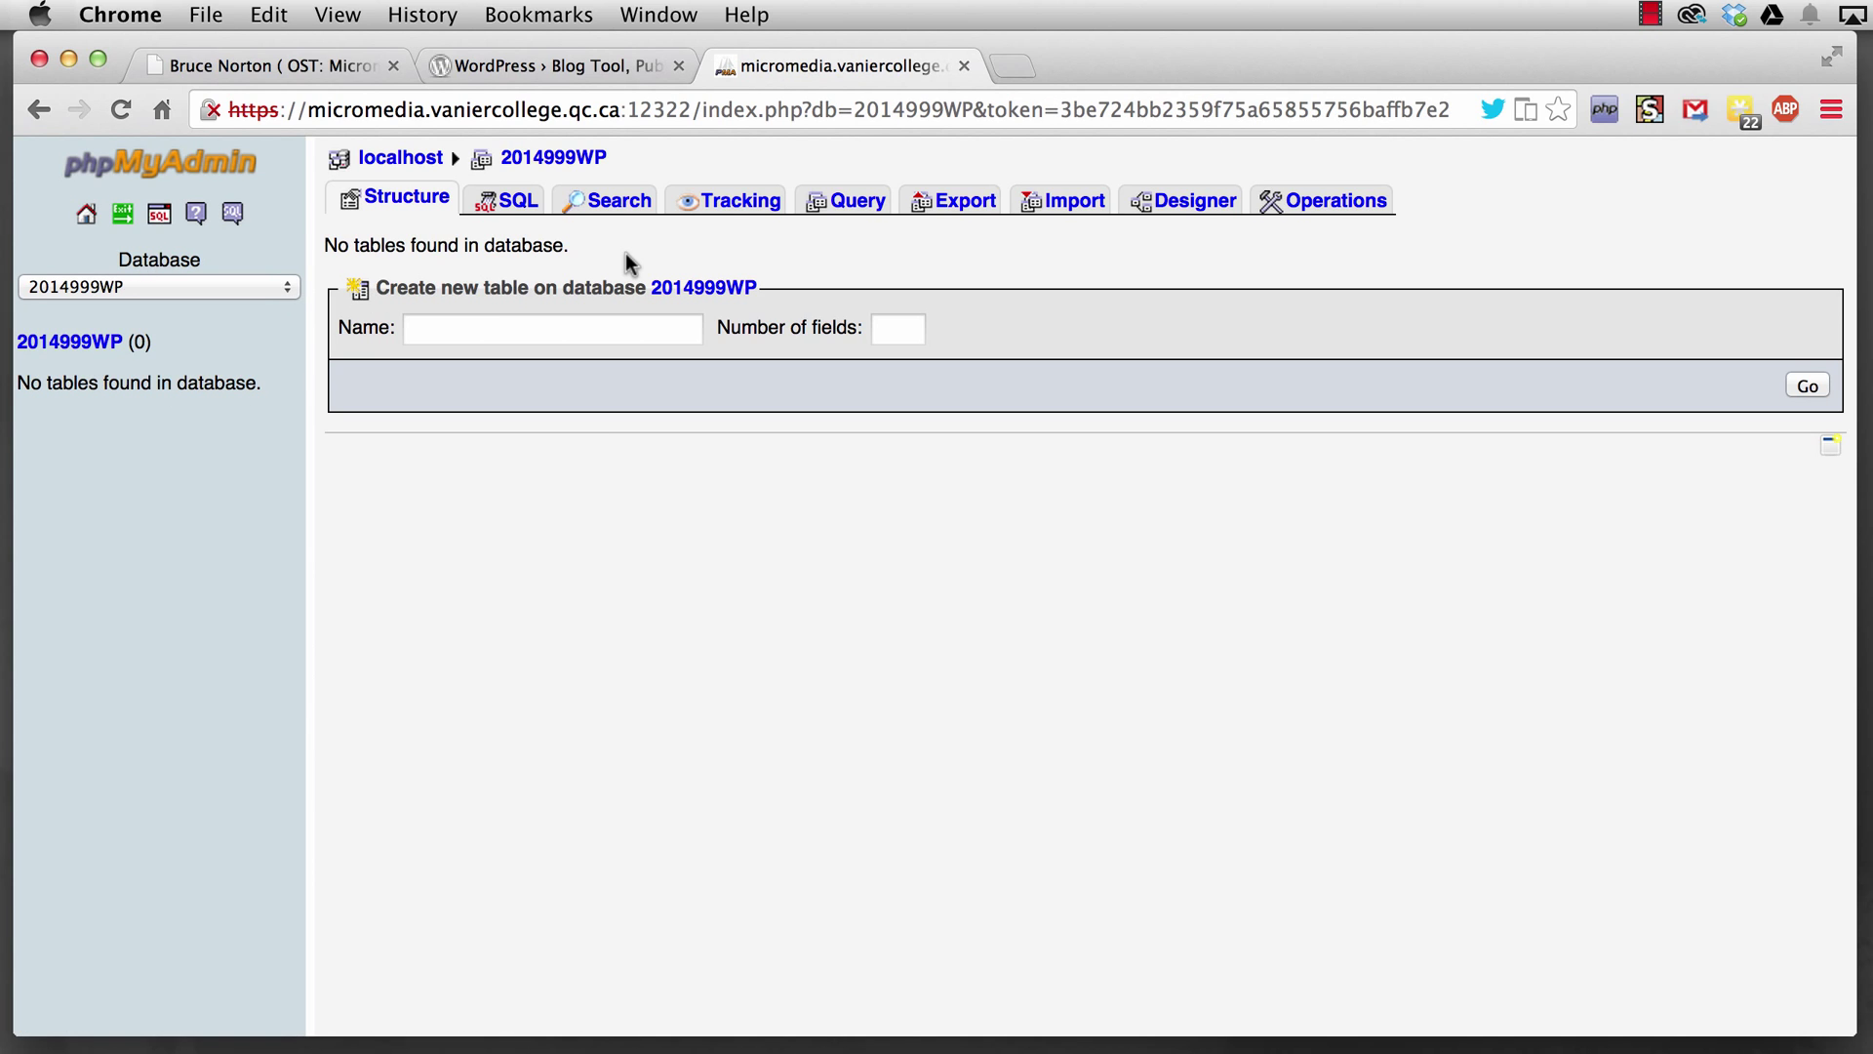
pyautogui.click(611, 68)
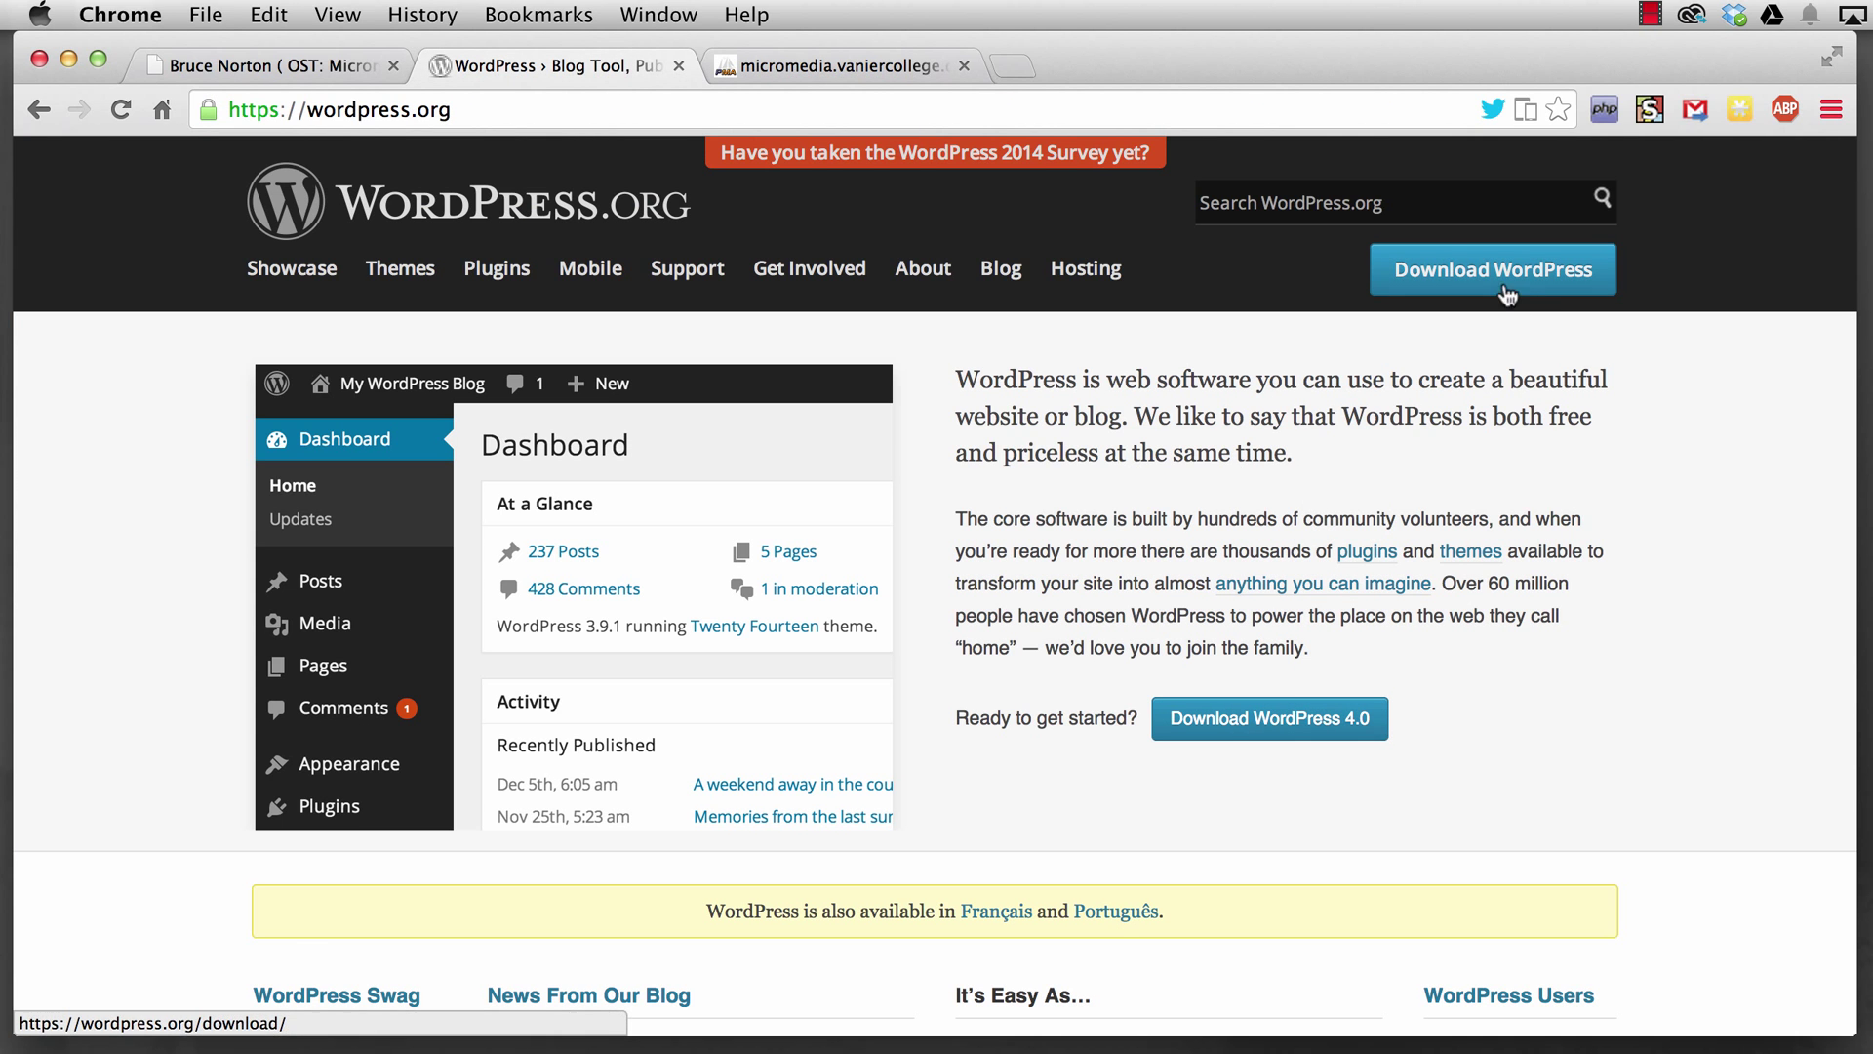
# Download the WordPress 4.0 zip and save it into the vanier > 2014999 folder.
pyautogui.click(1265, 731)
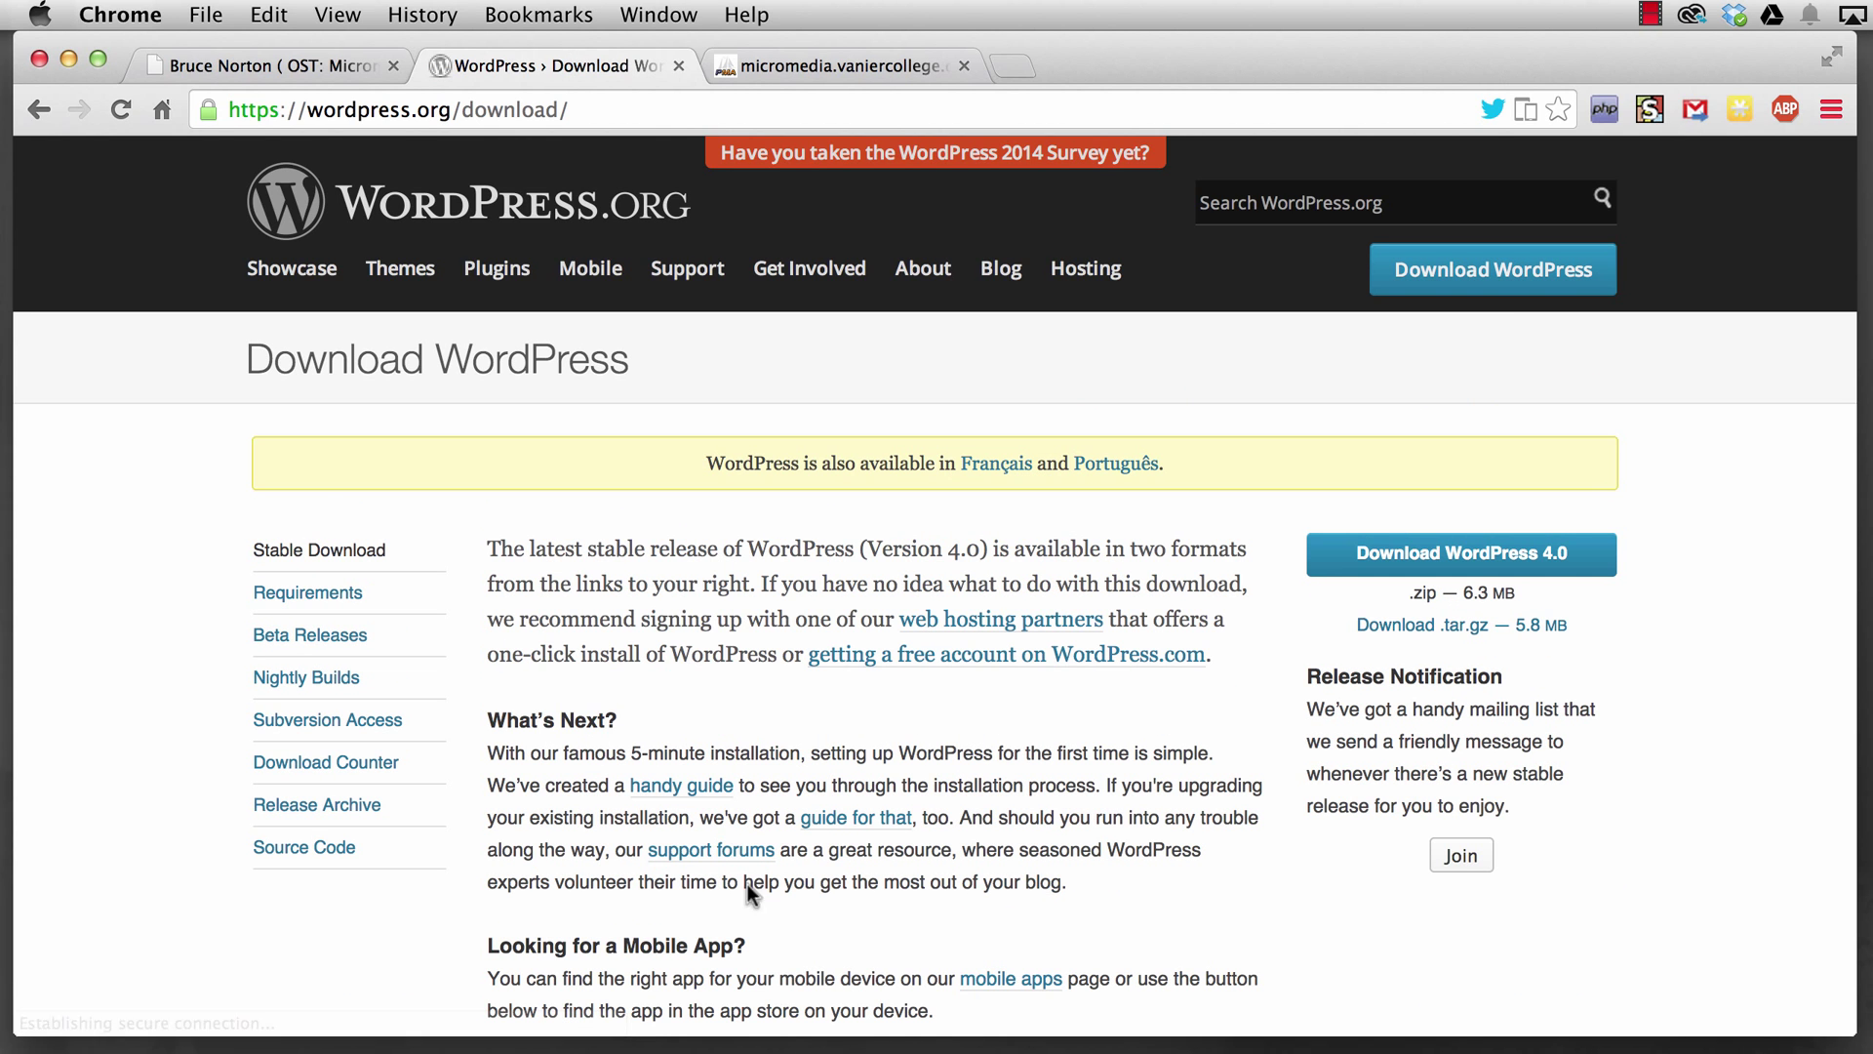
pyautogui.click(1426, 552)
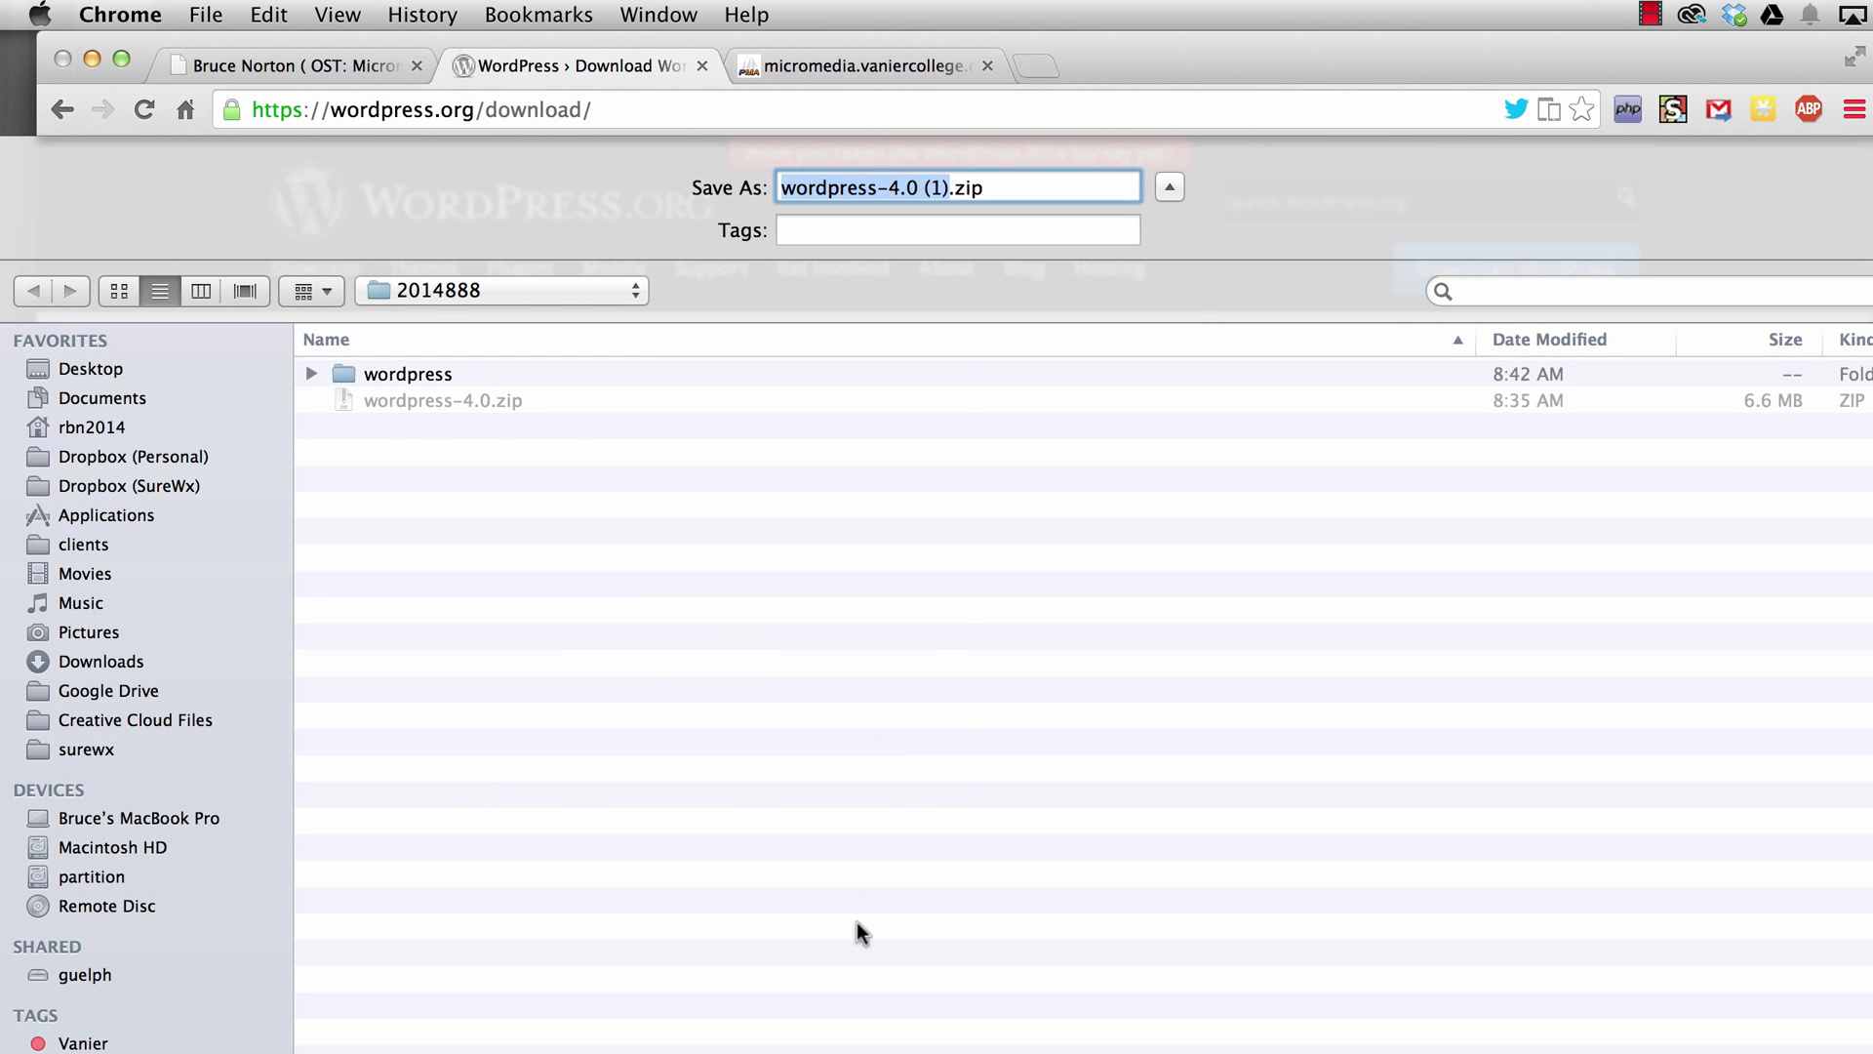
pyautogui.click(541, 294)
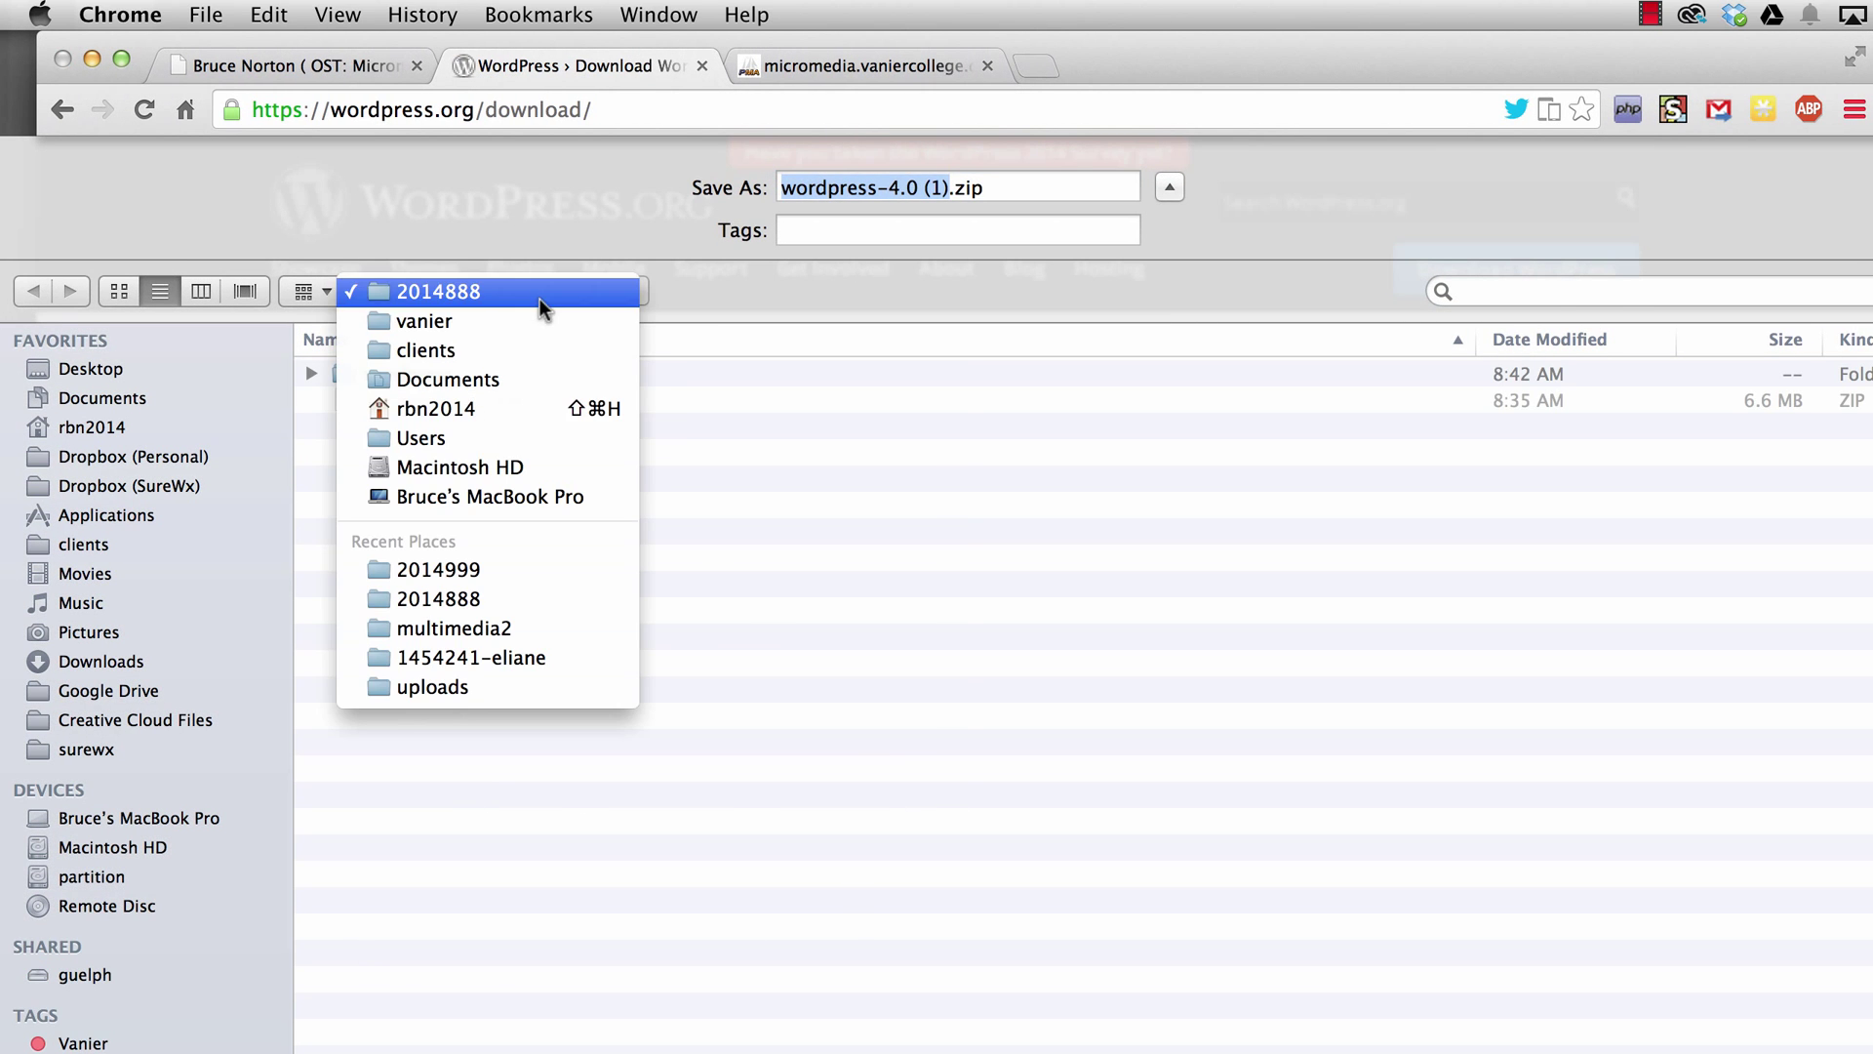
pyautogui.click(482, 318)
pyautogui.click(419, 506)
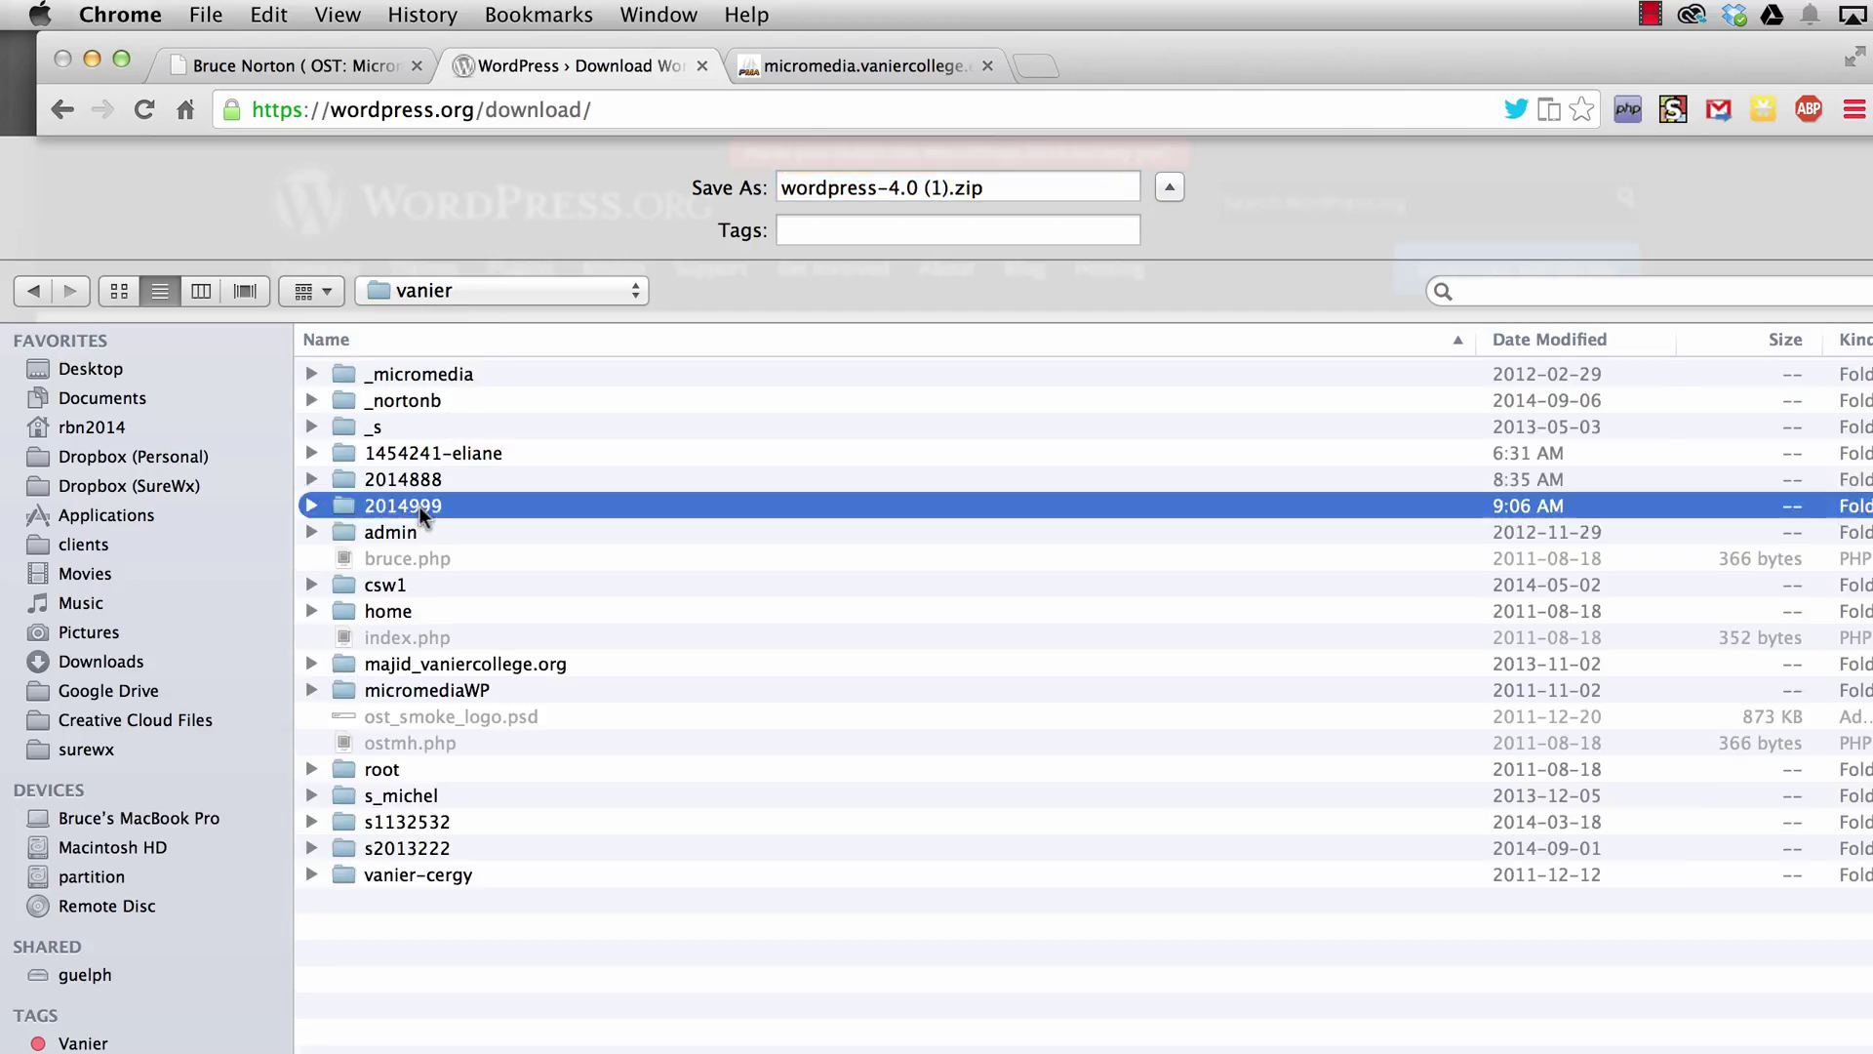
pyautogui.doubleClick(420, 506)
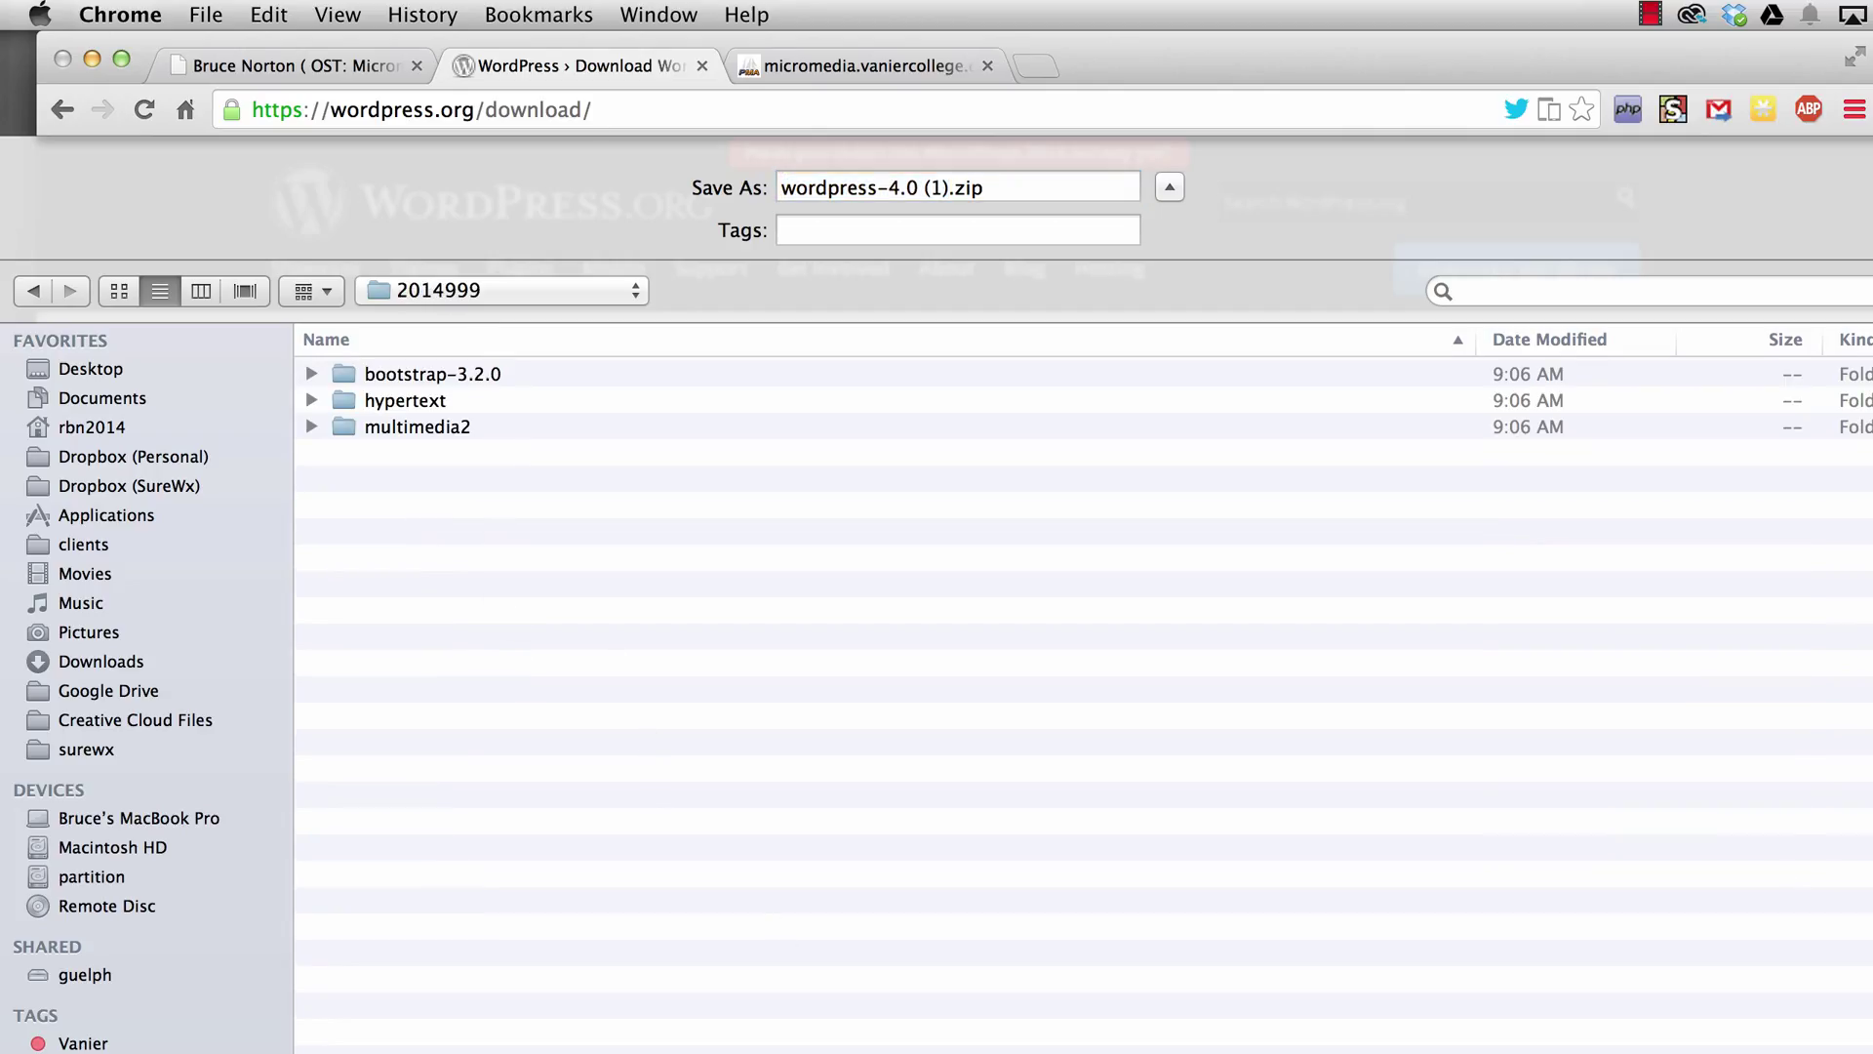
pyautogui.moveTo(1869, 1048); pyautogui.dragTo(1819, 991)
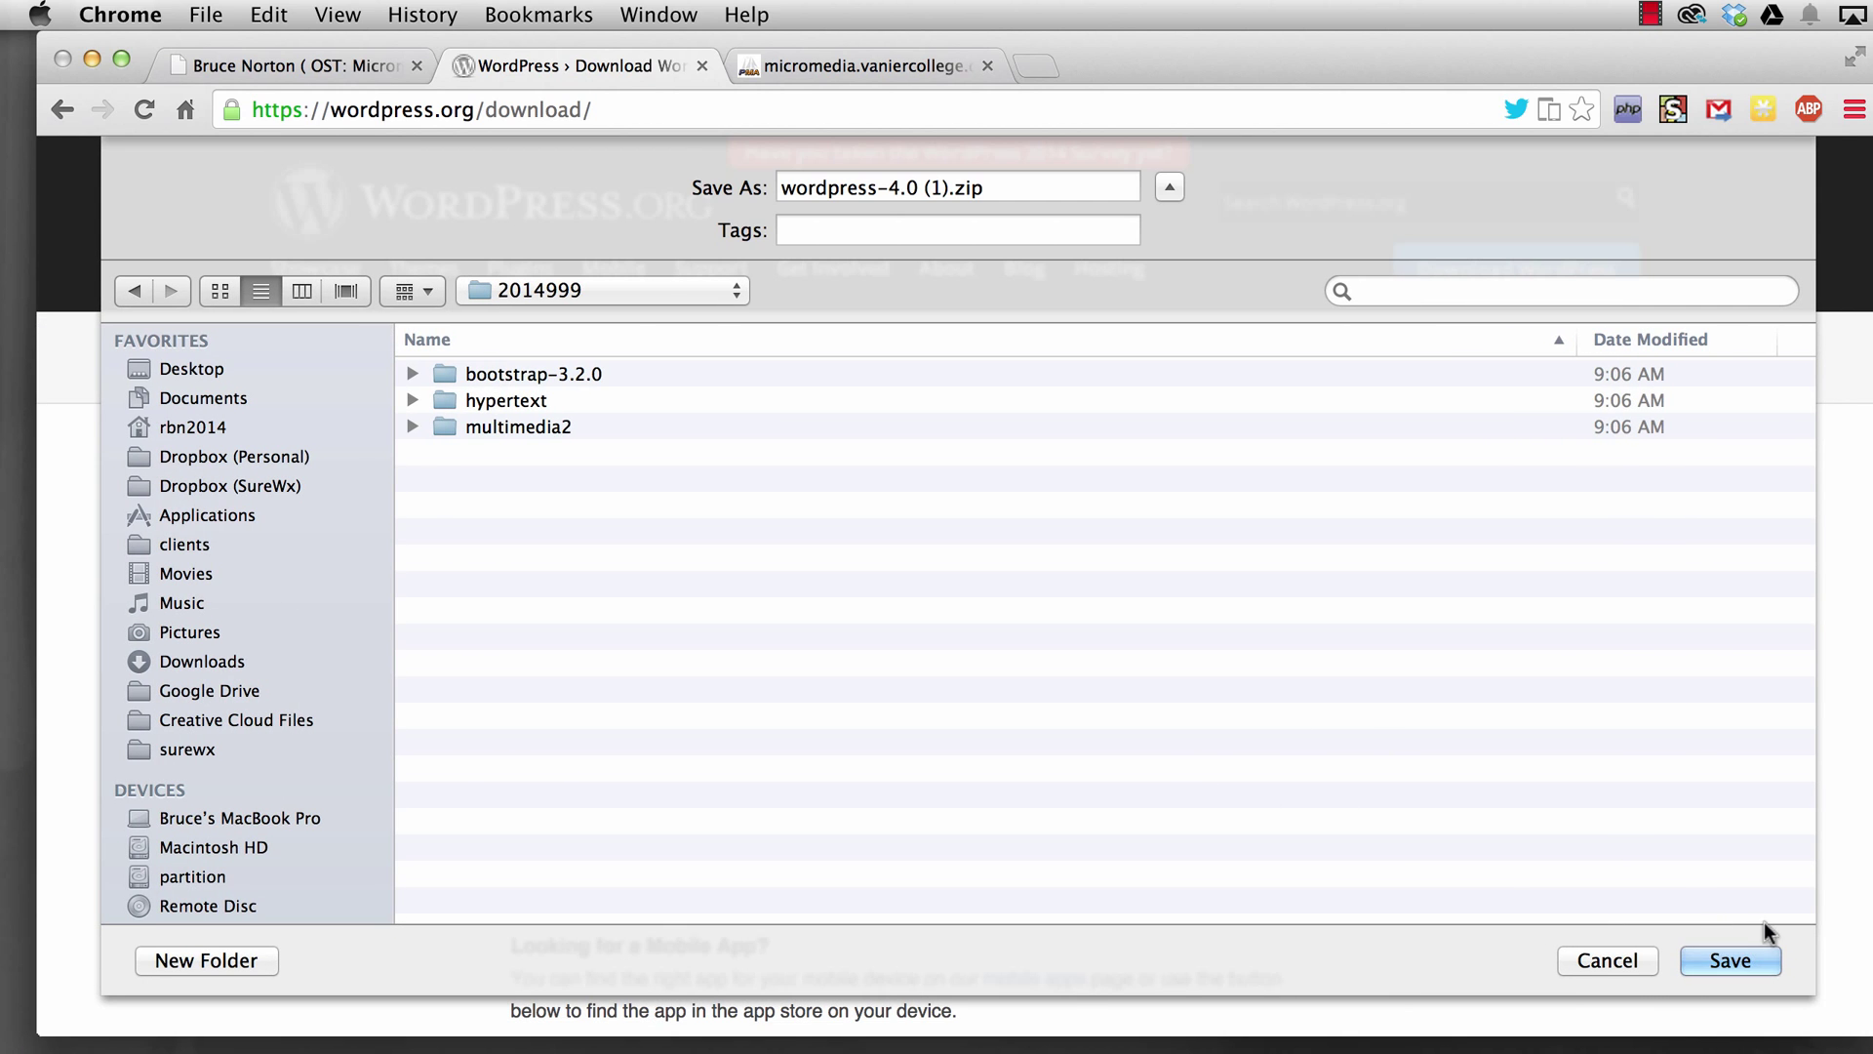
pyautogui.click(1735, 960)
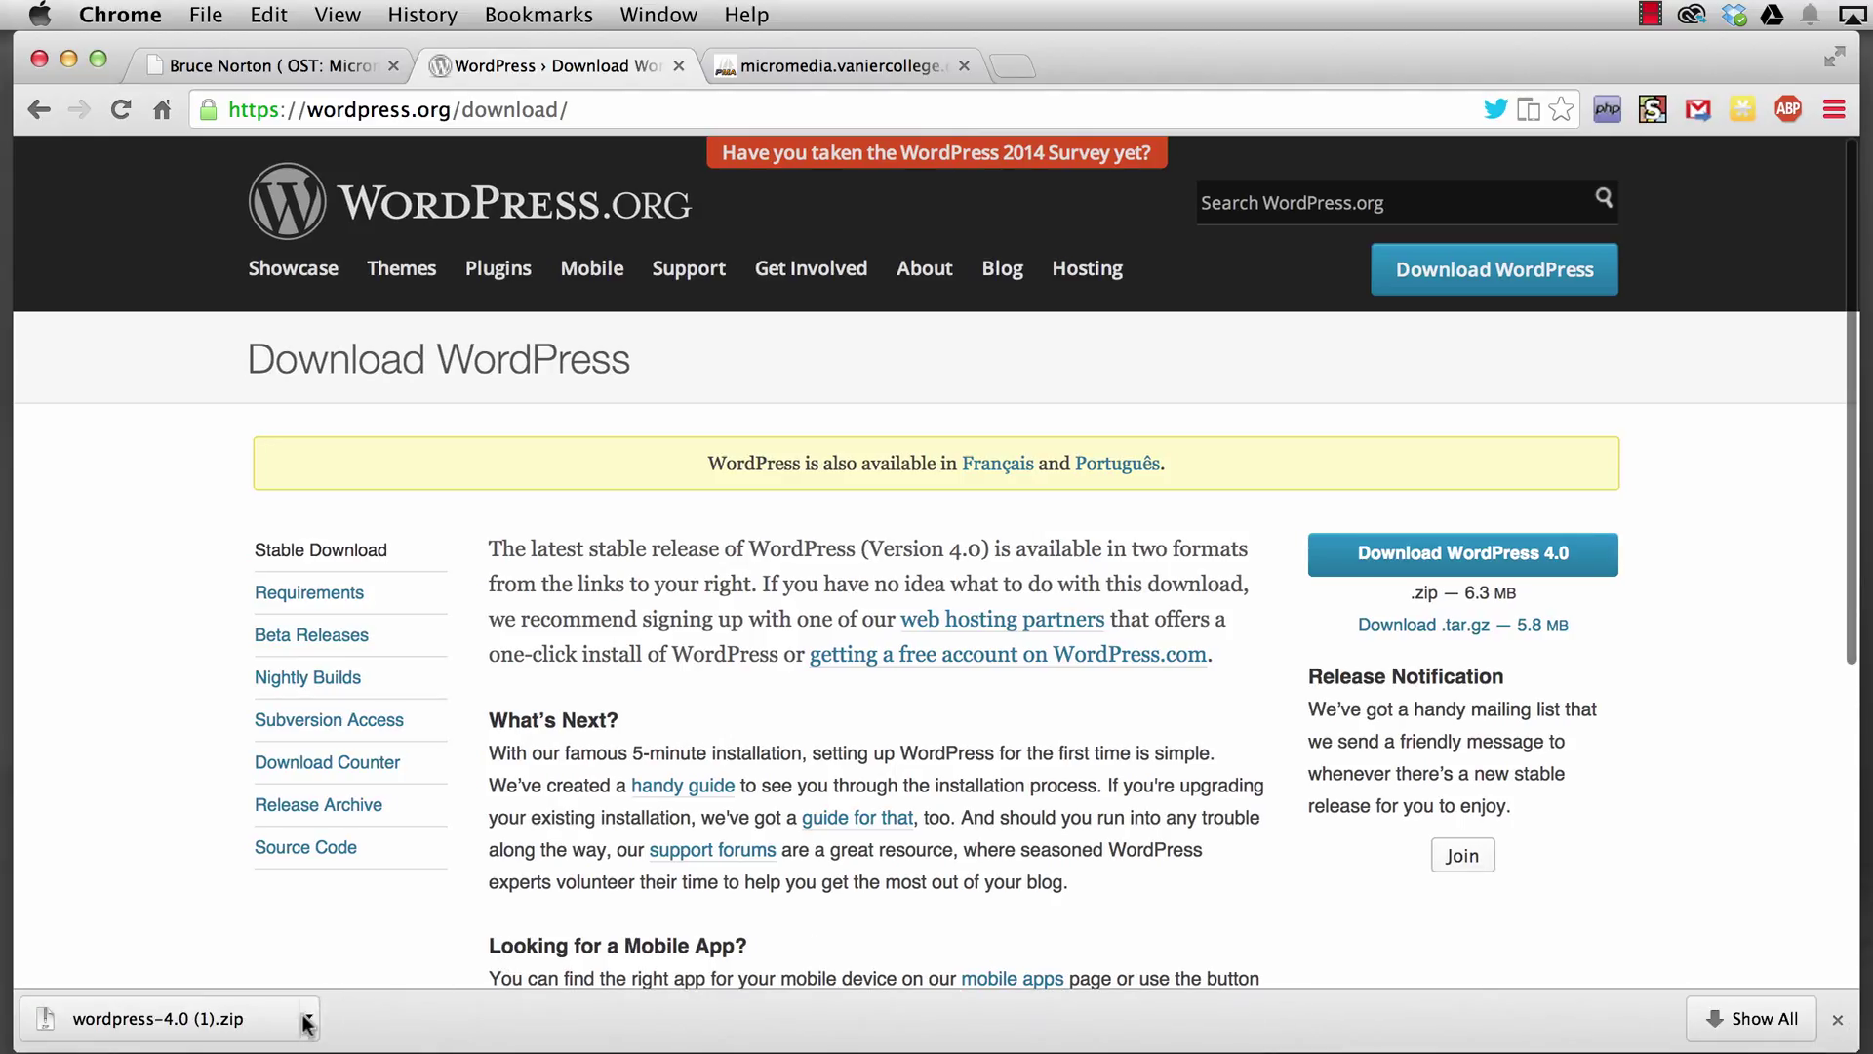
pyautogui.click(306, 1022)
# Reveal the zip in Finder and extract it into a wordpress folder inside 2014999.
pyautogui.click(371, 1050)
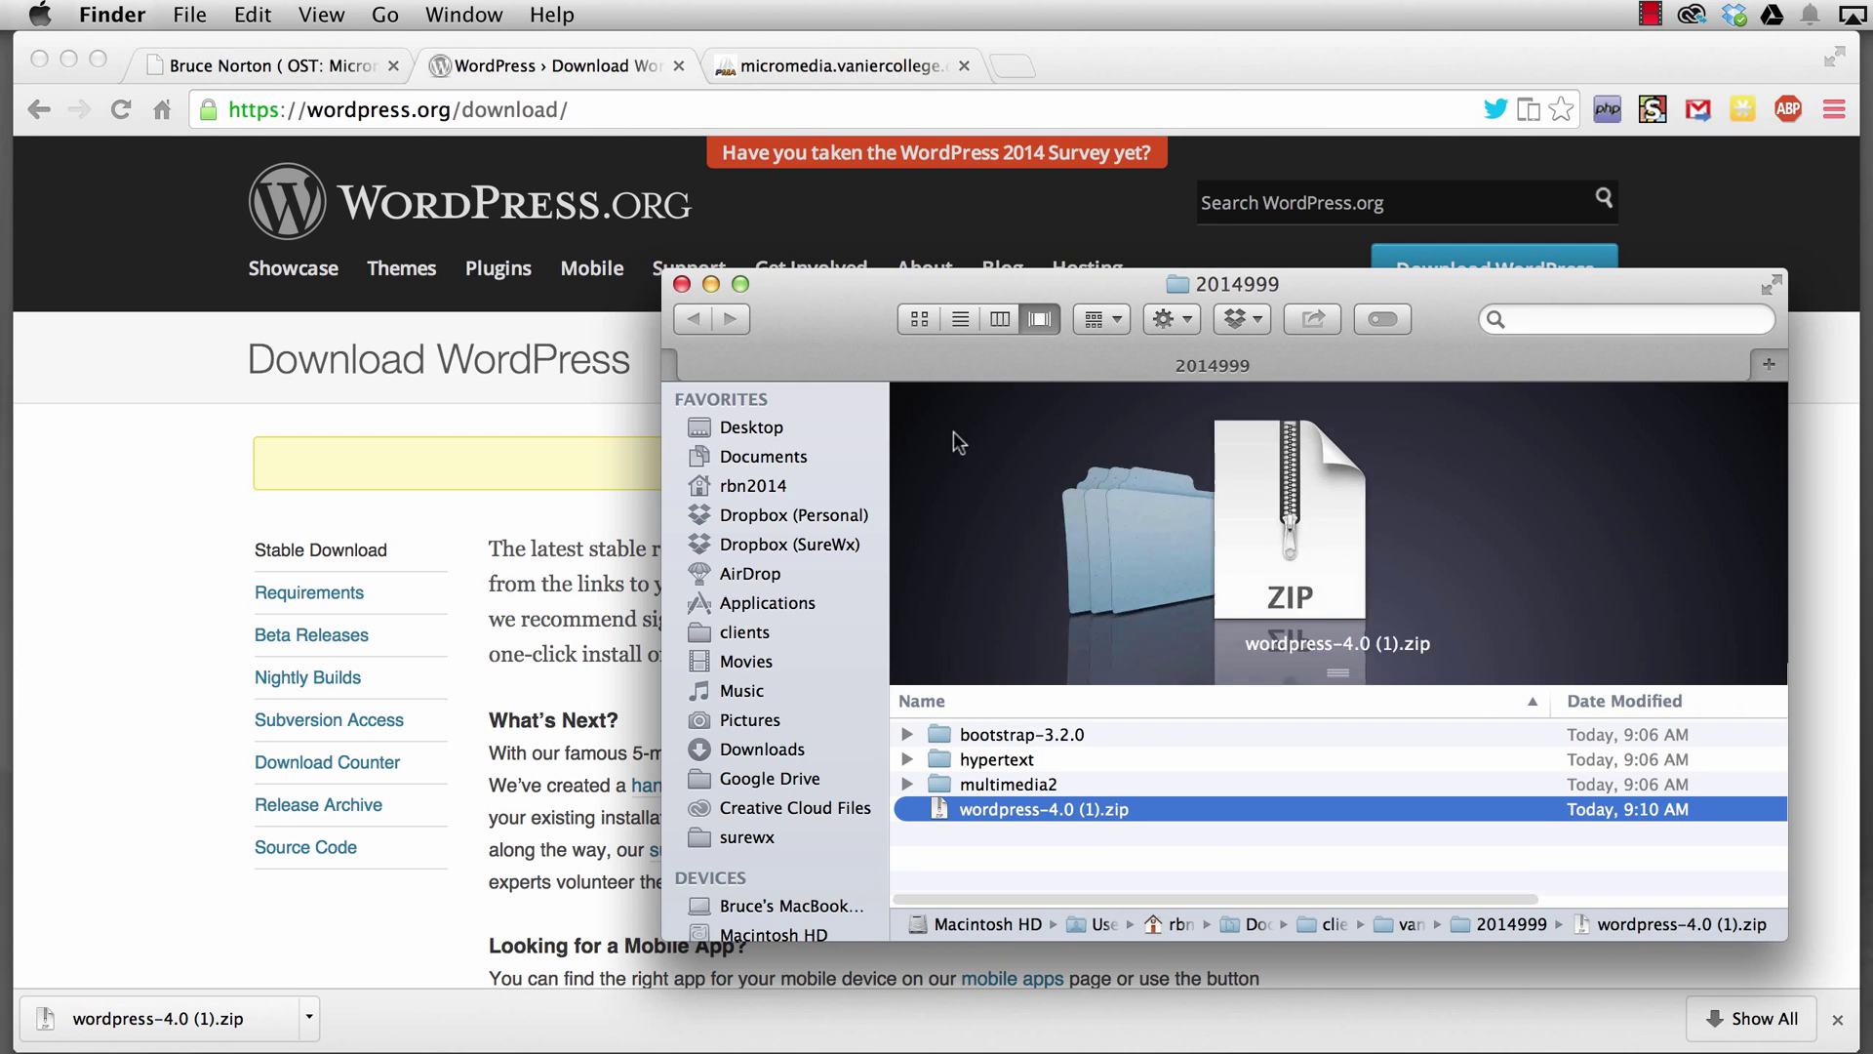
pyautogui.moveTo(1442, 281); pyautogui.dragTo(1085, 119)
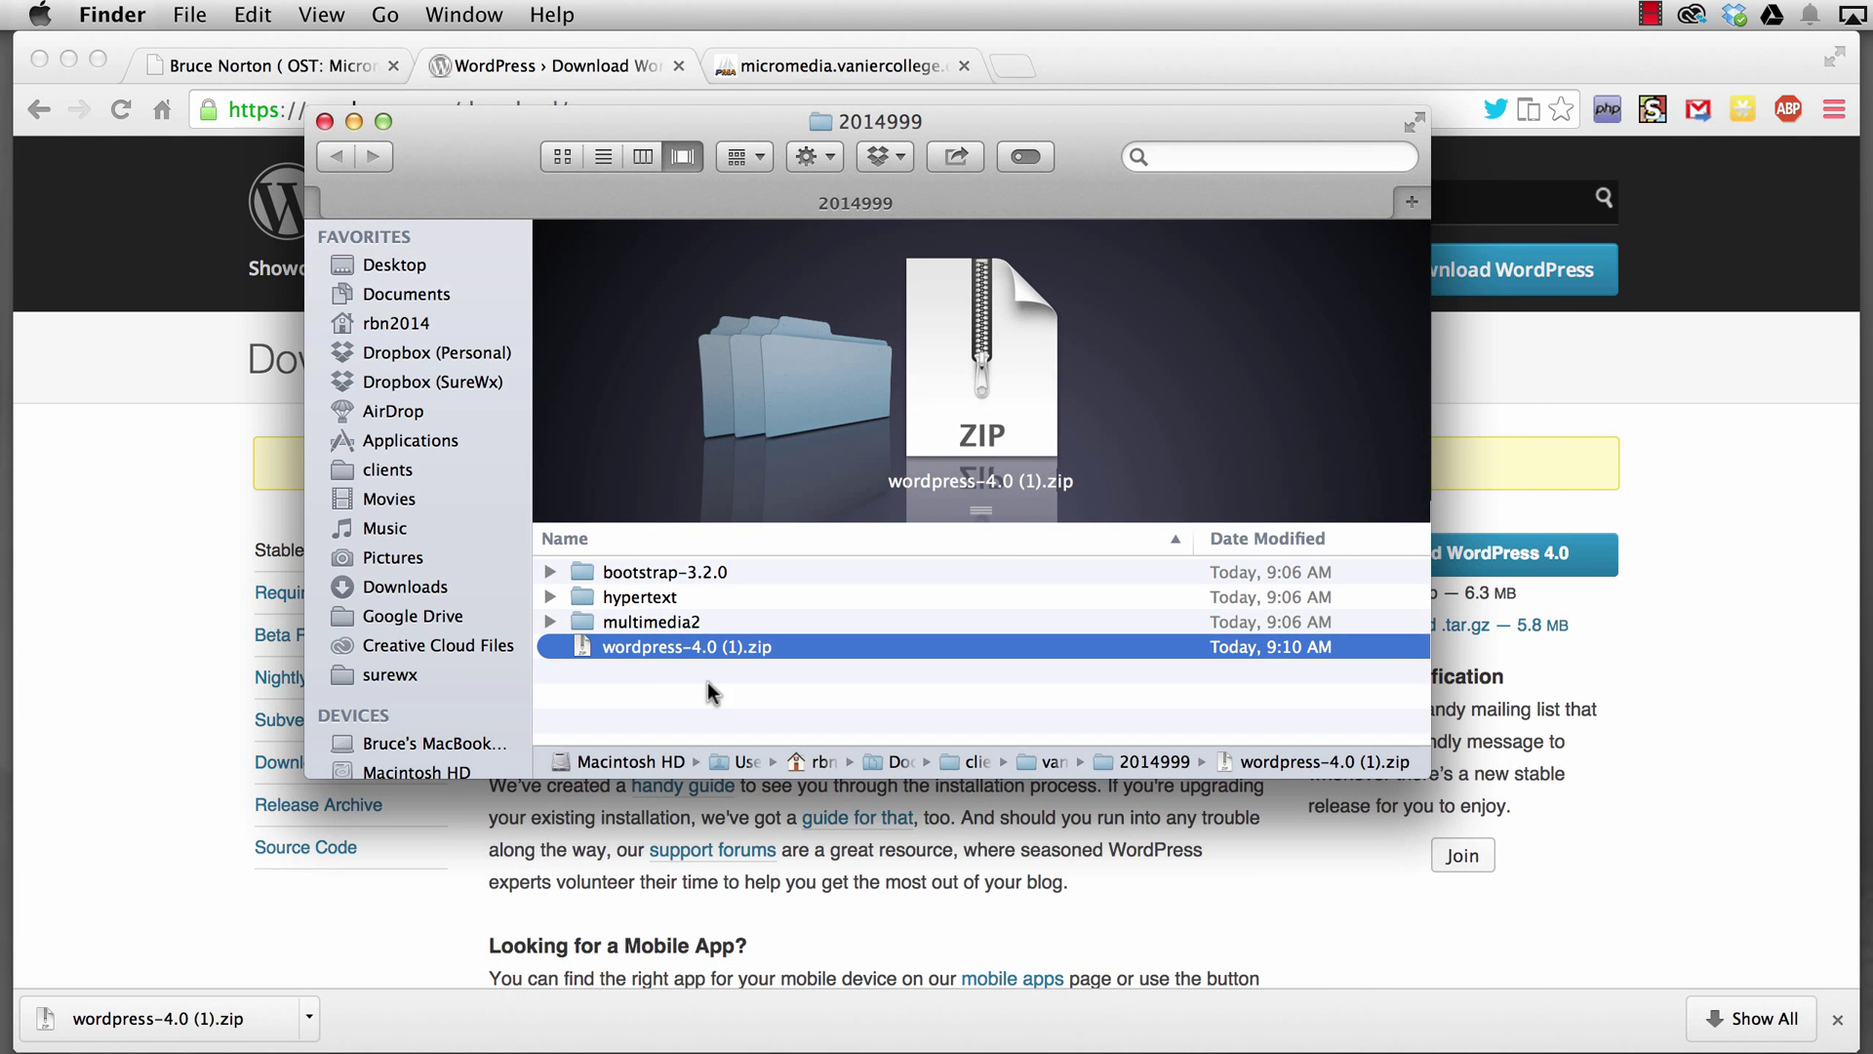
pyautogui.doubleClick(570, 640)
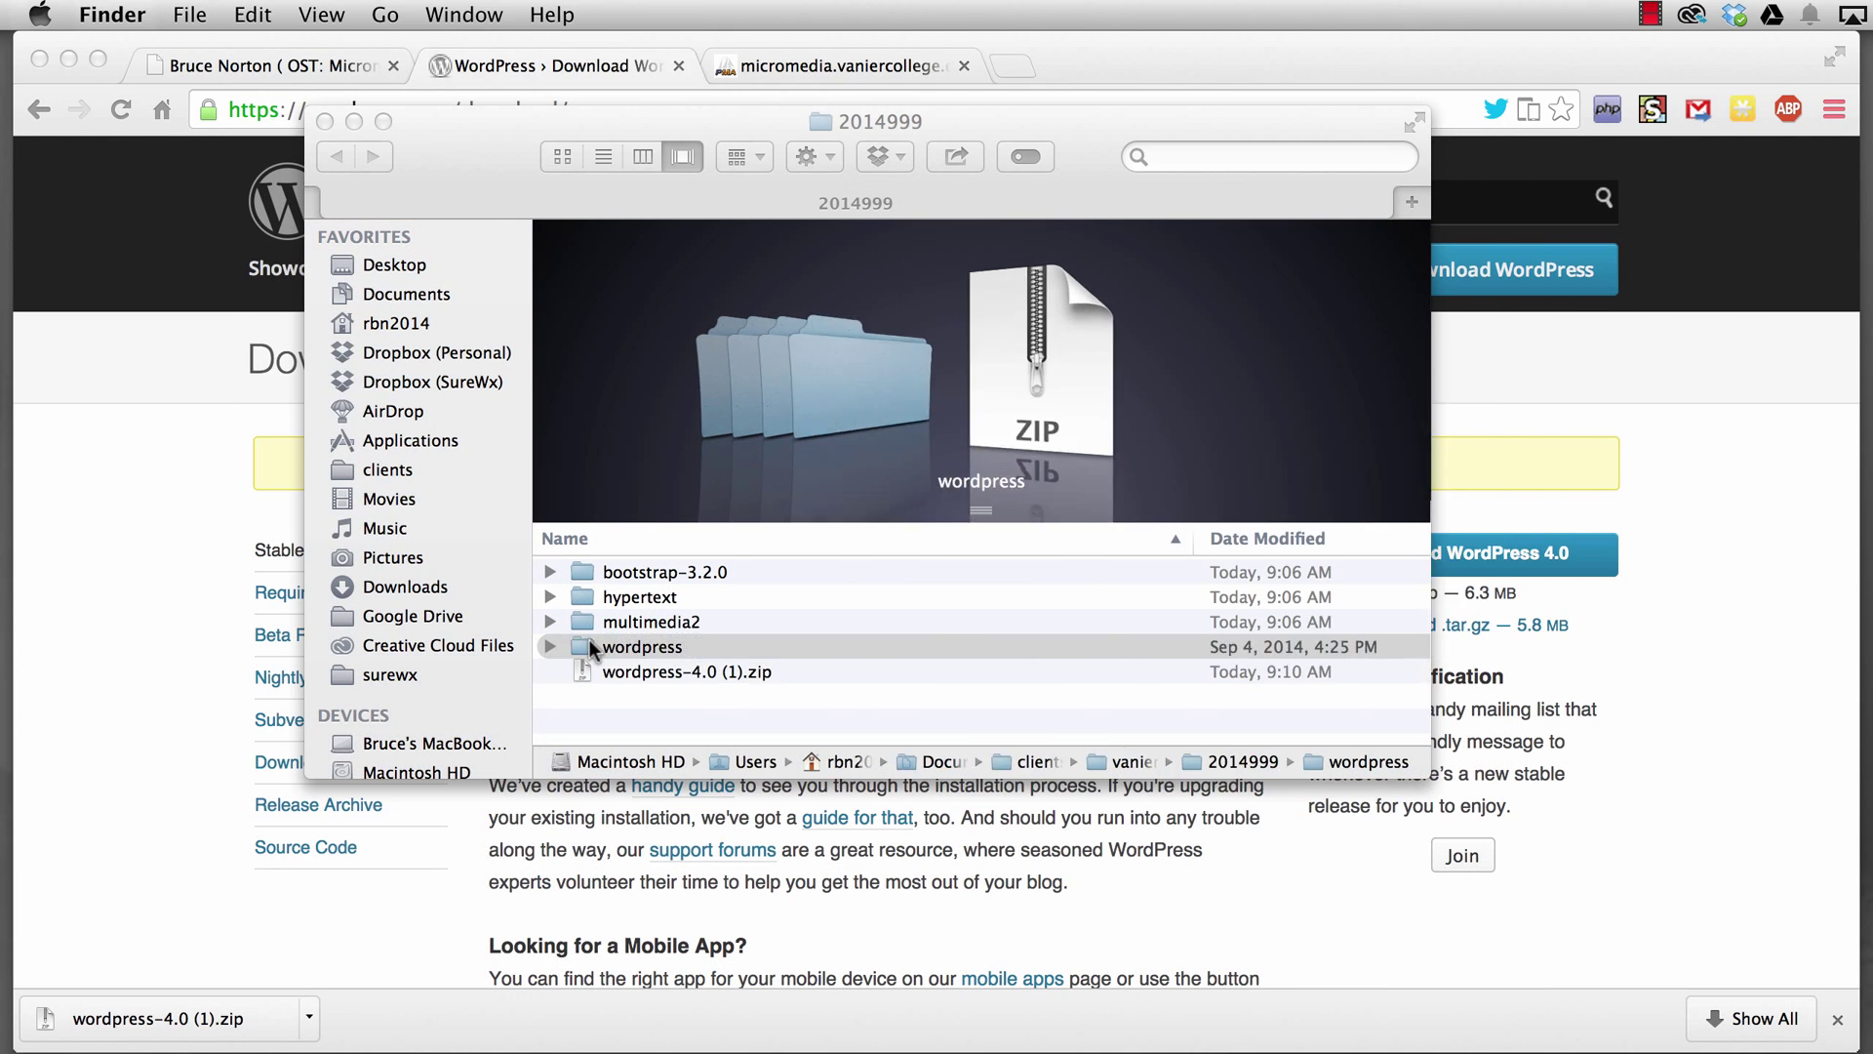
pyautogui.press('Right')
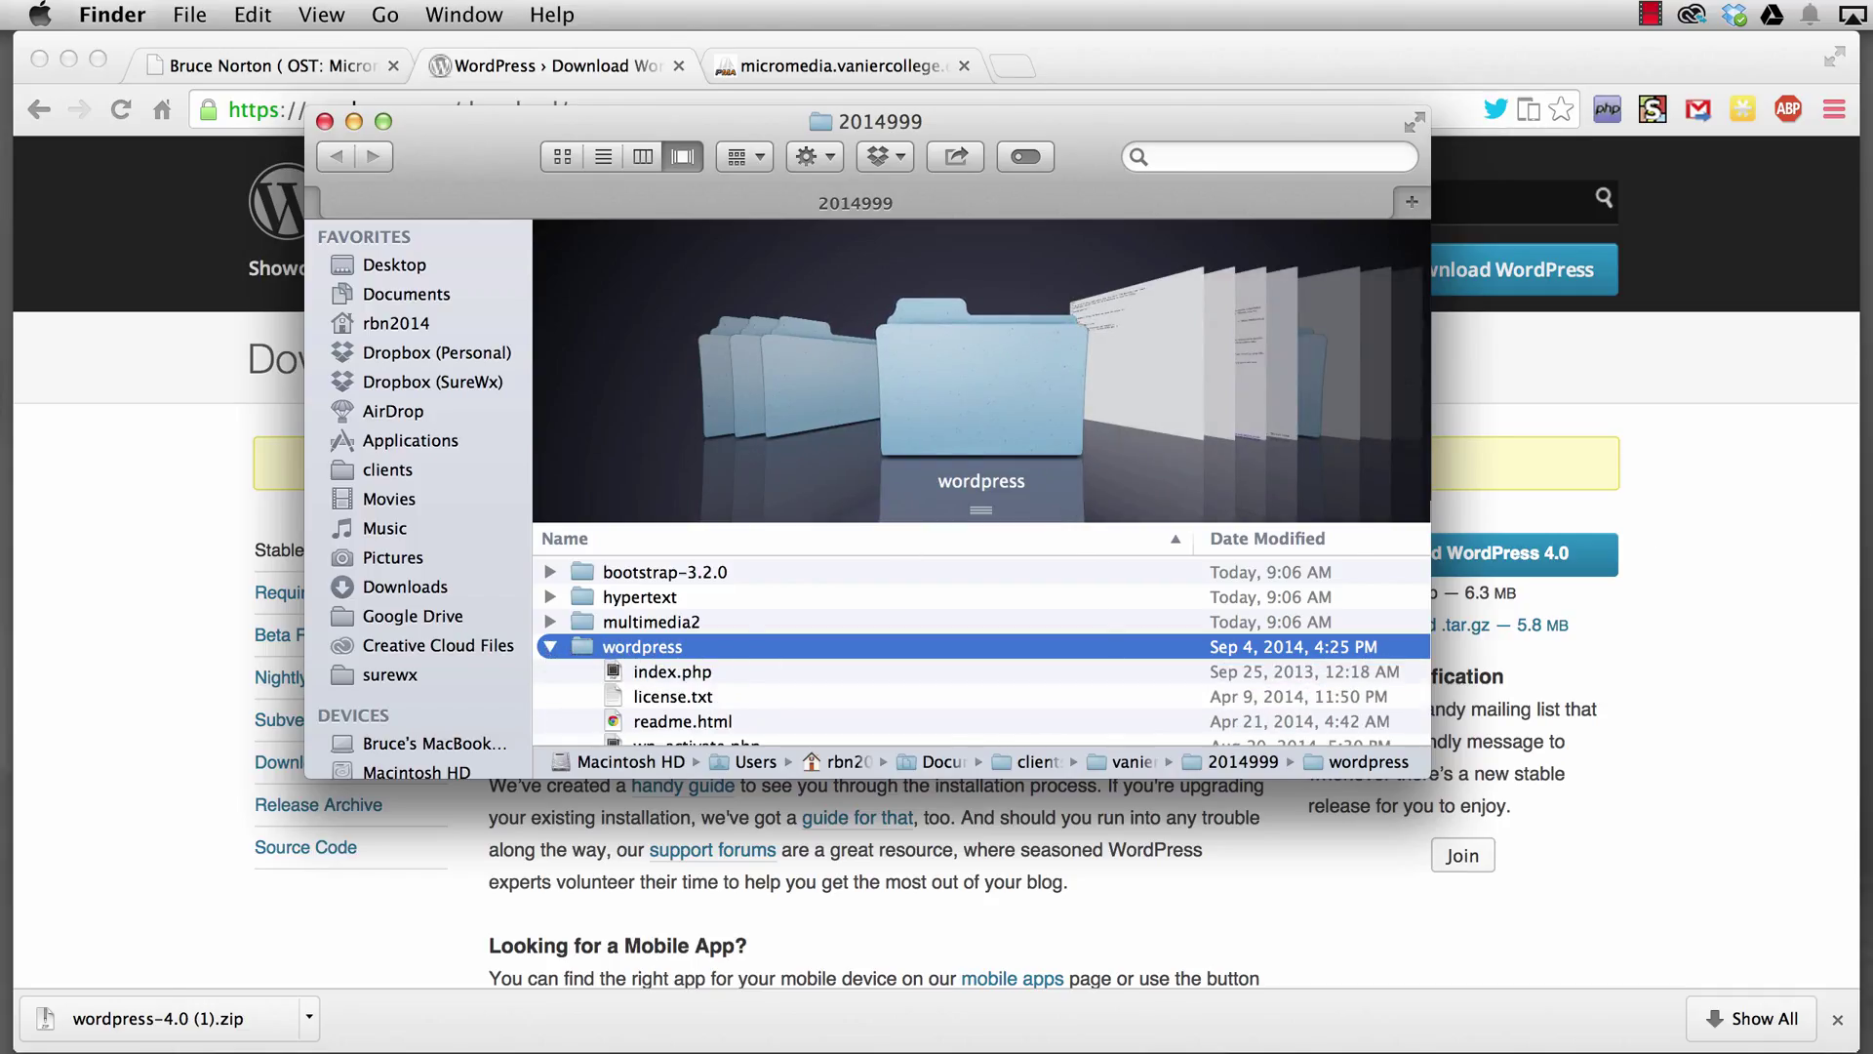
pyautogui.press('super+Tab')
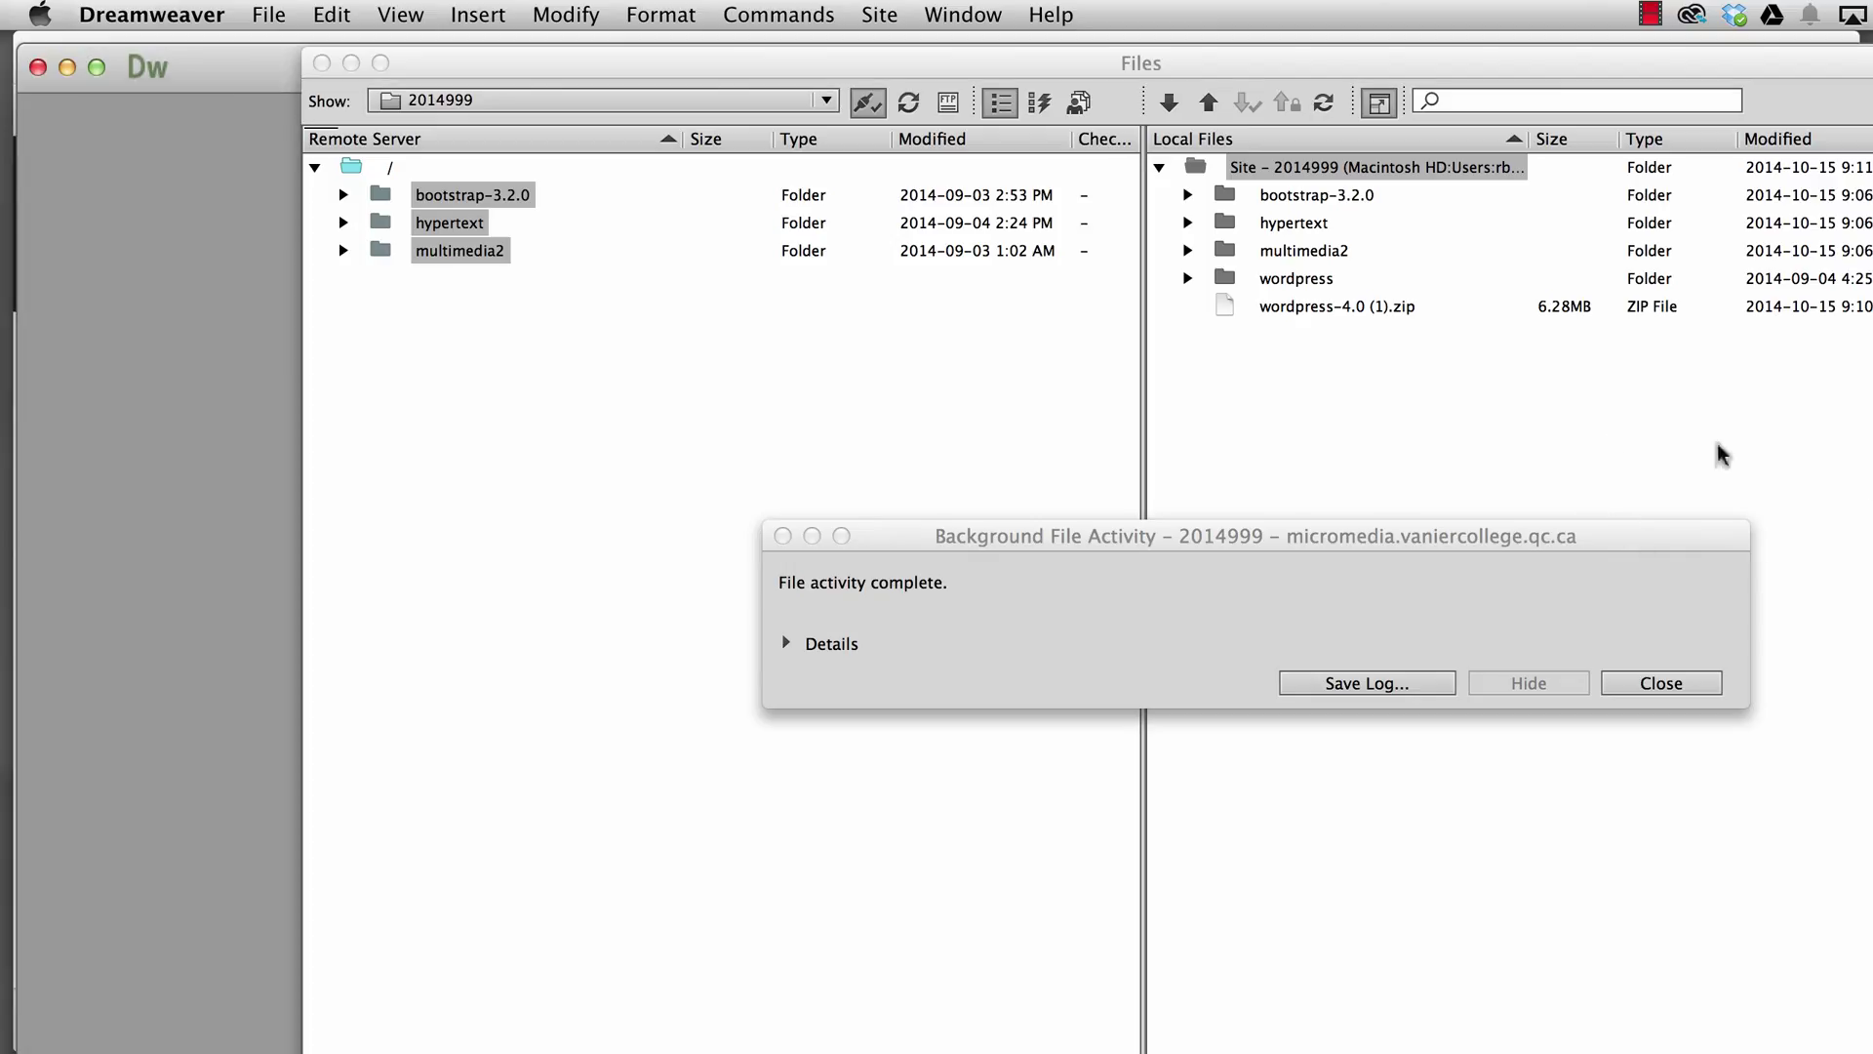
# Expand the local wordpress folder in Dreamweaver and open wp-config-sample.php.
pyautogui.moveTo(1872, 1053); pyautogui.dragTo(1833, 1018)
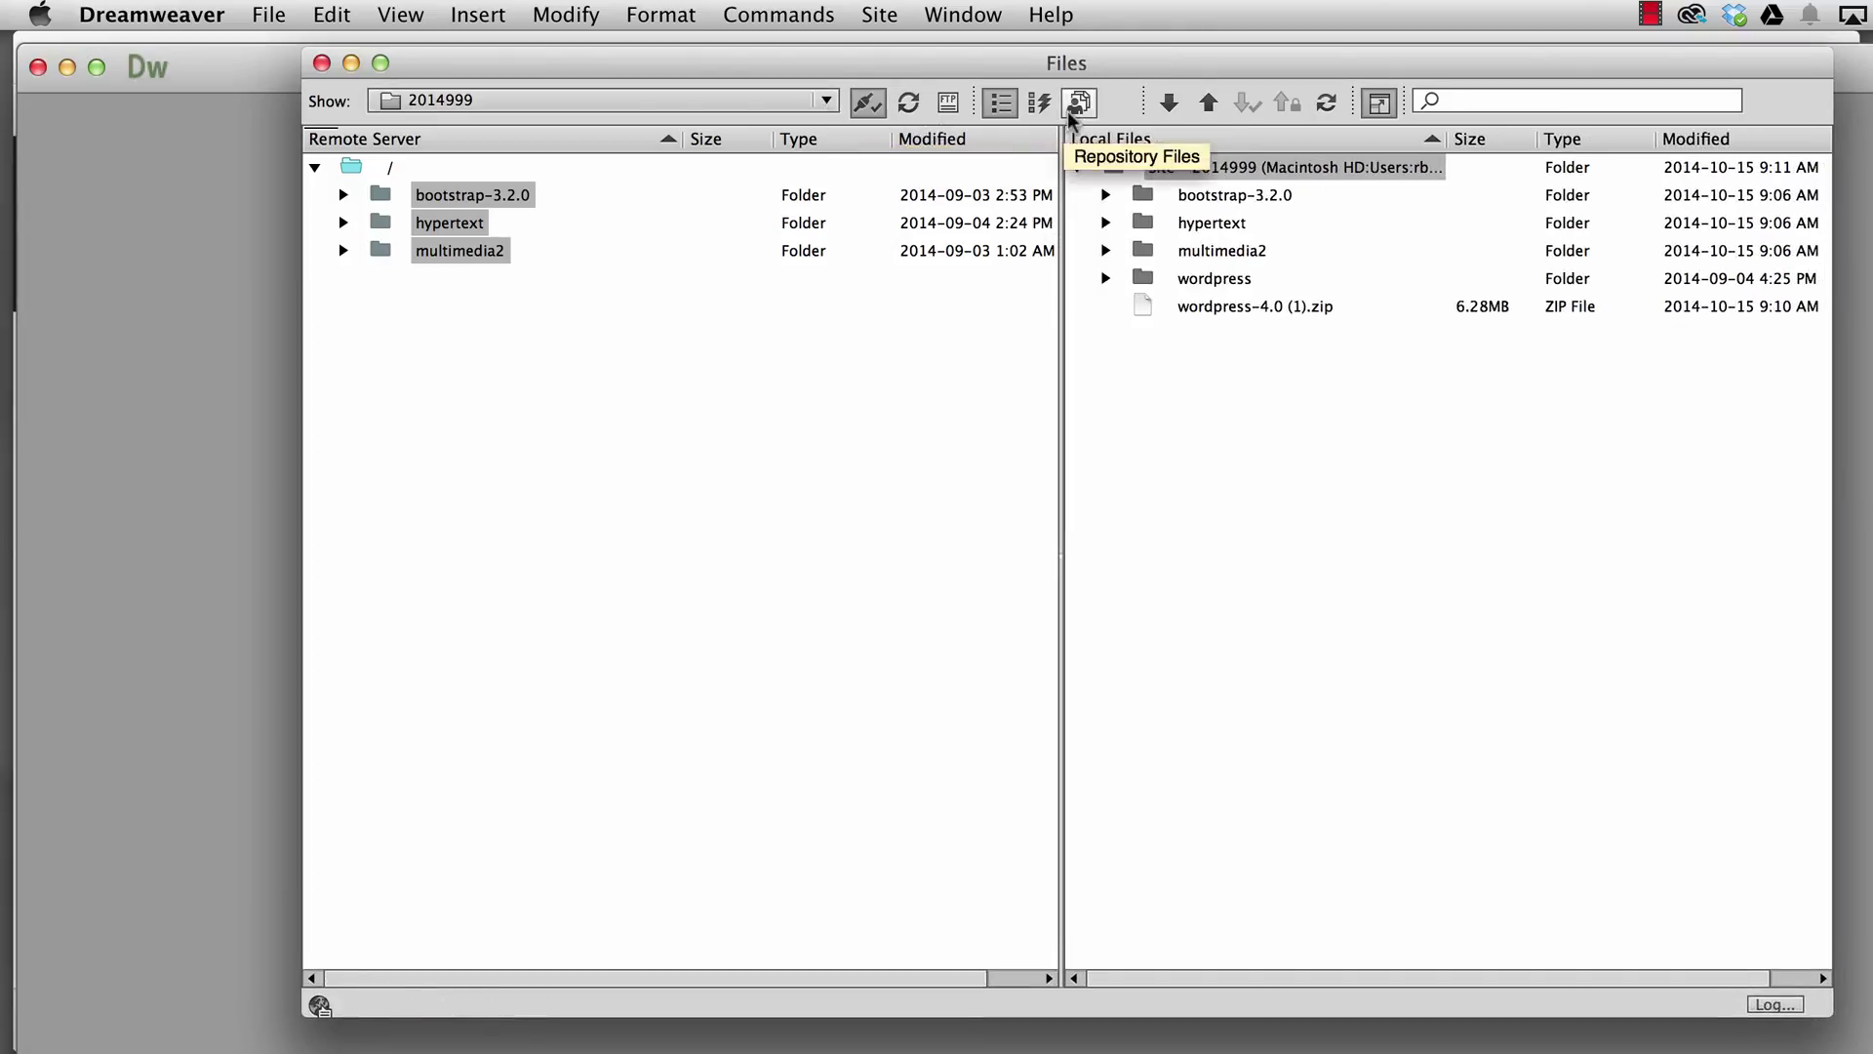
pyautogui.click(908, 101)
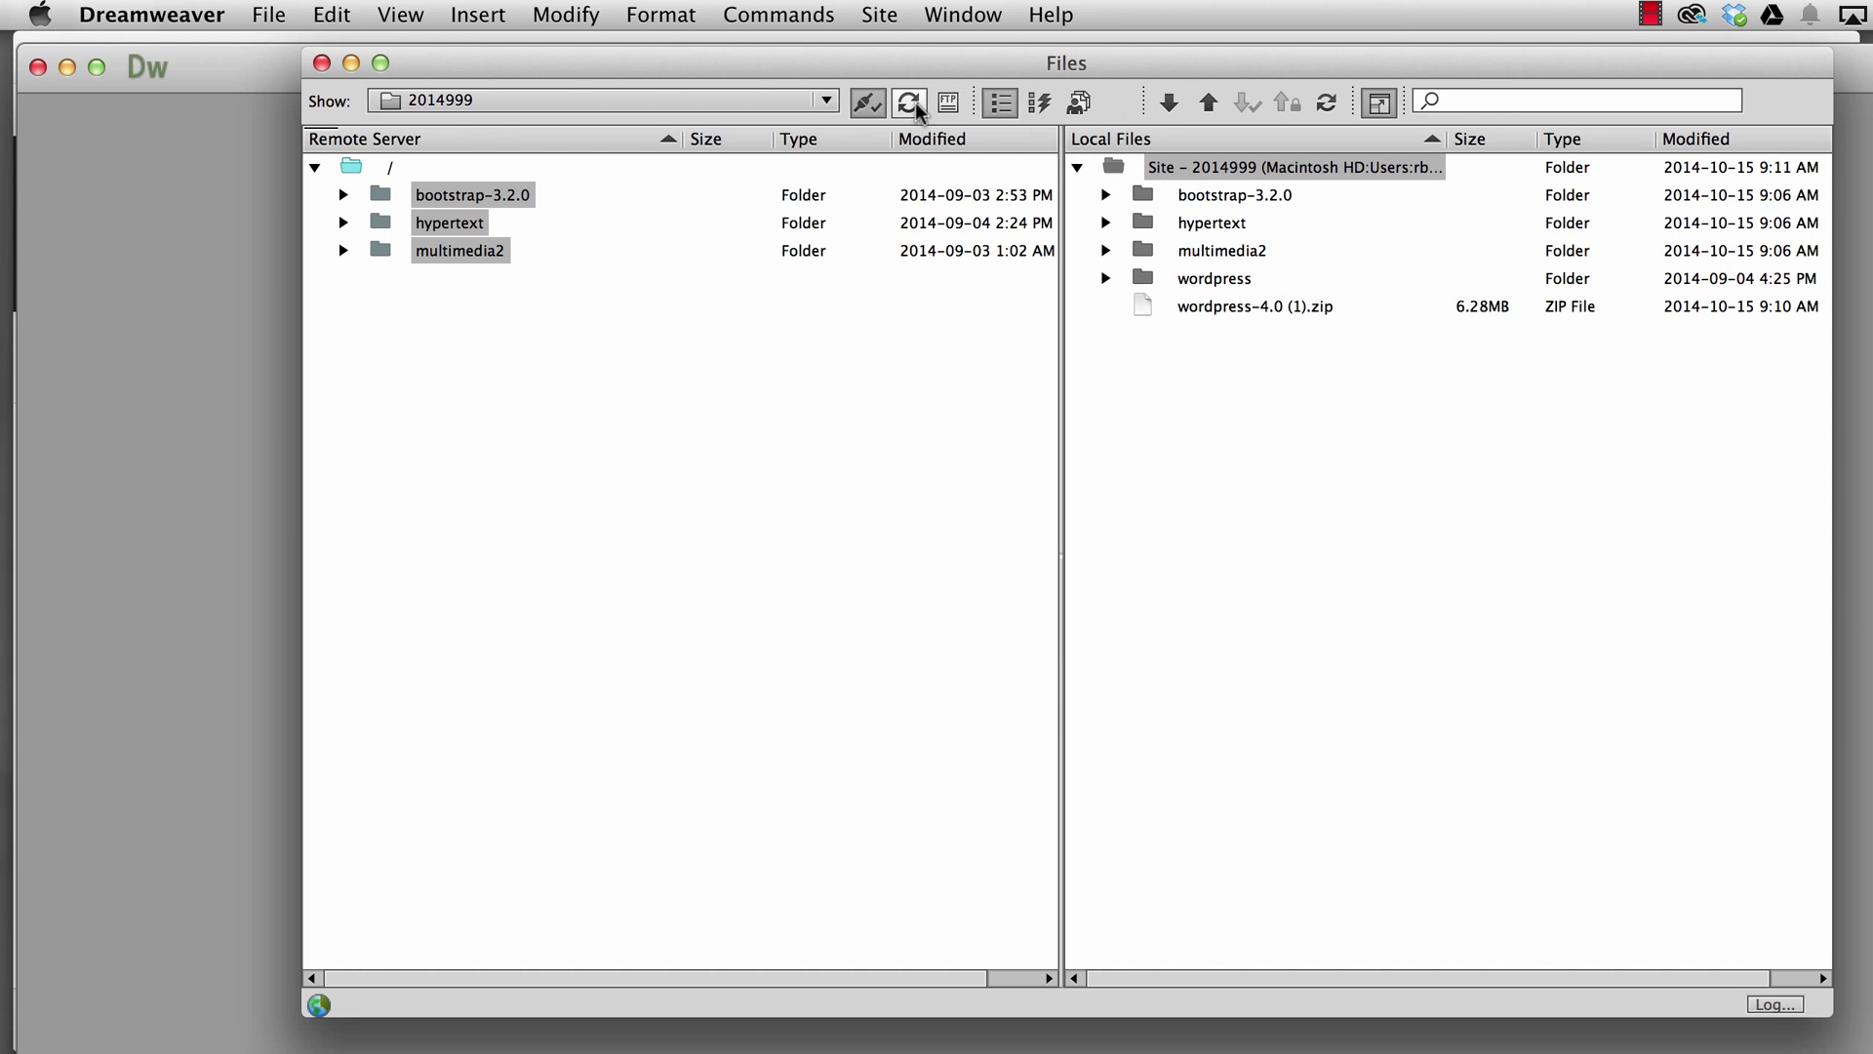
pyautogui.click(1183, 280)
pyautogui.doubleClick(1142, 281)
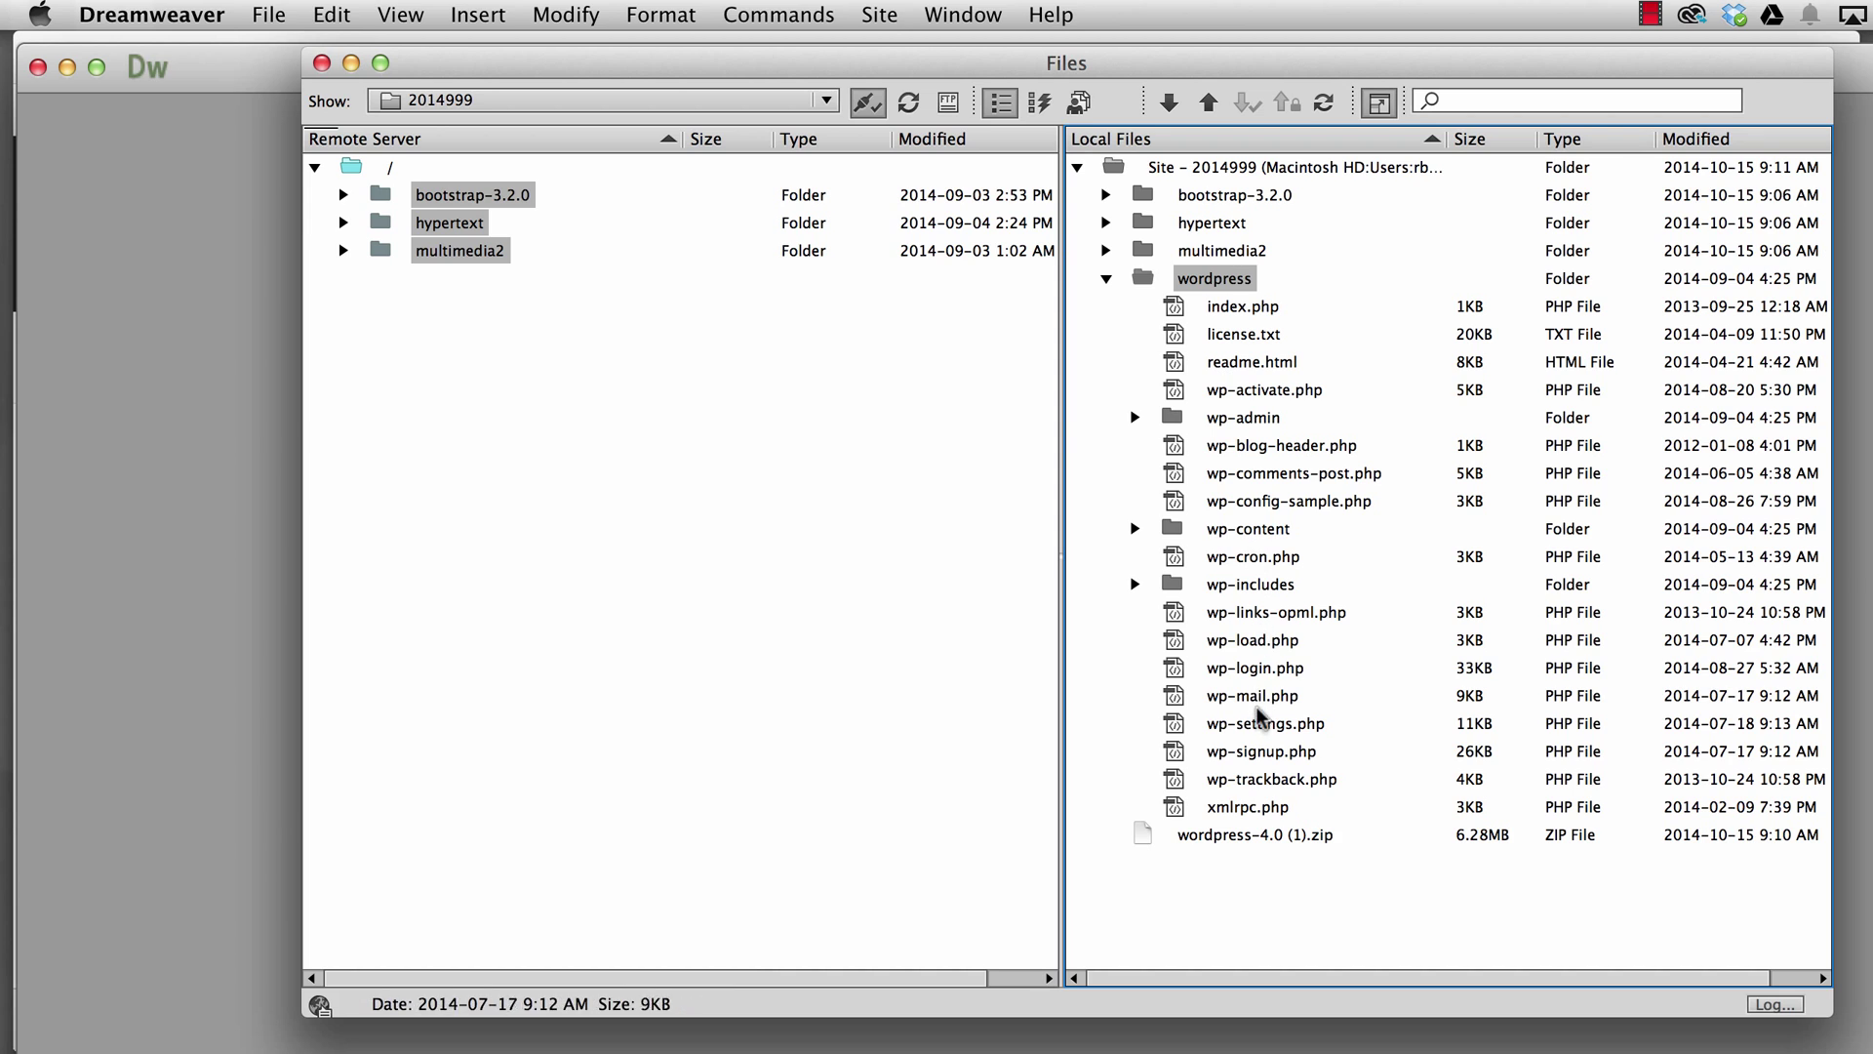
pyautogui.click(1278, 502)
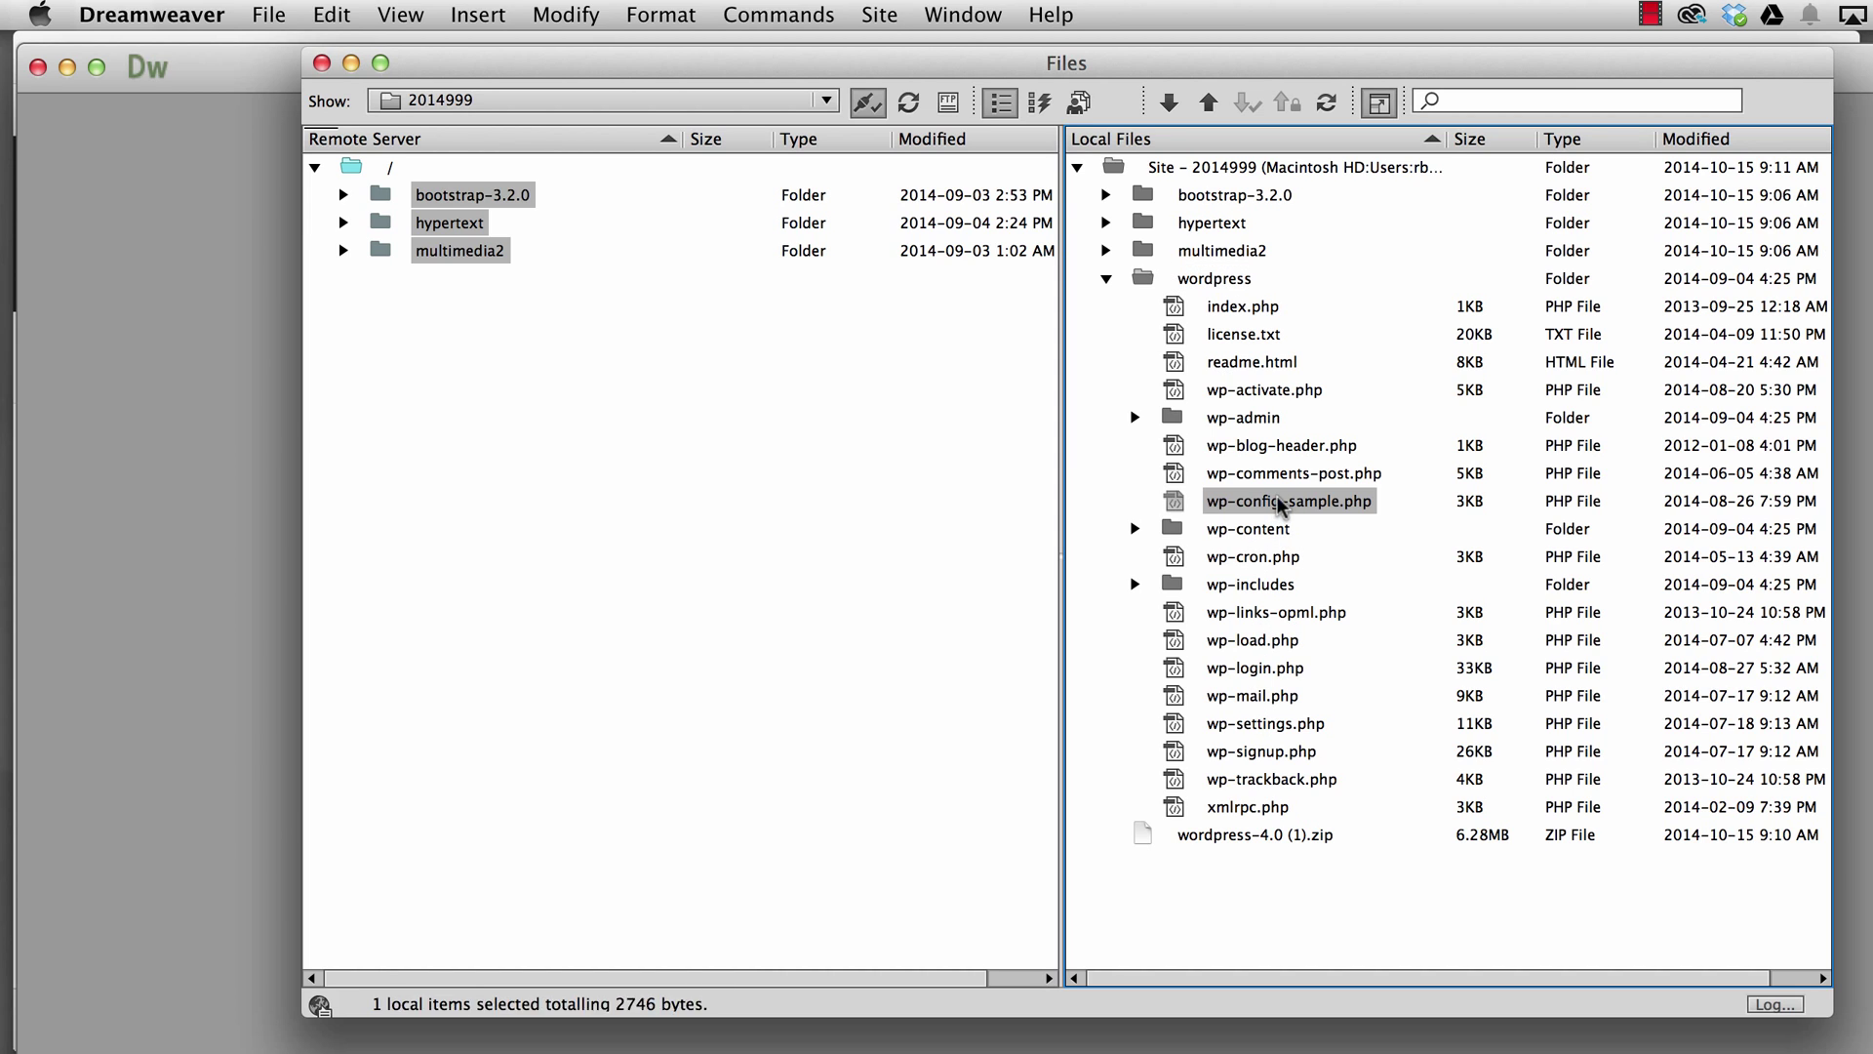
pyautogui.doubleClick(1181, 503)
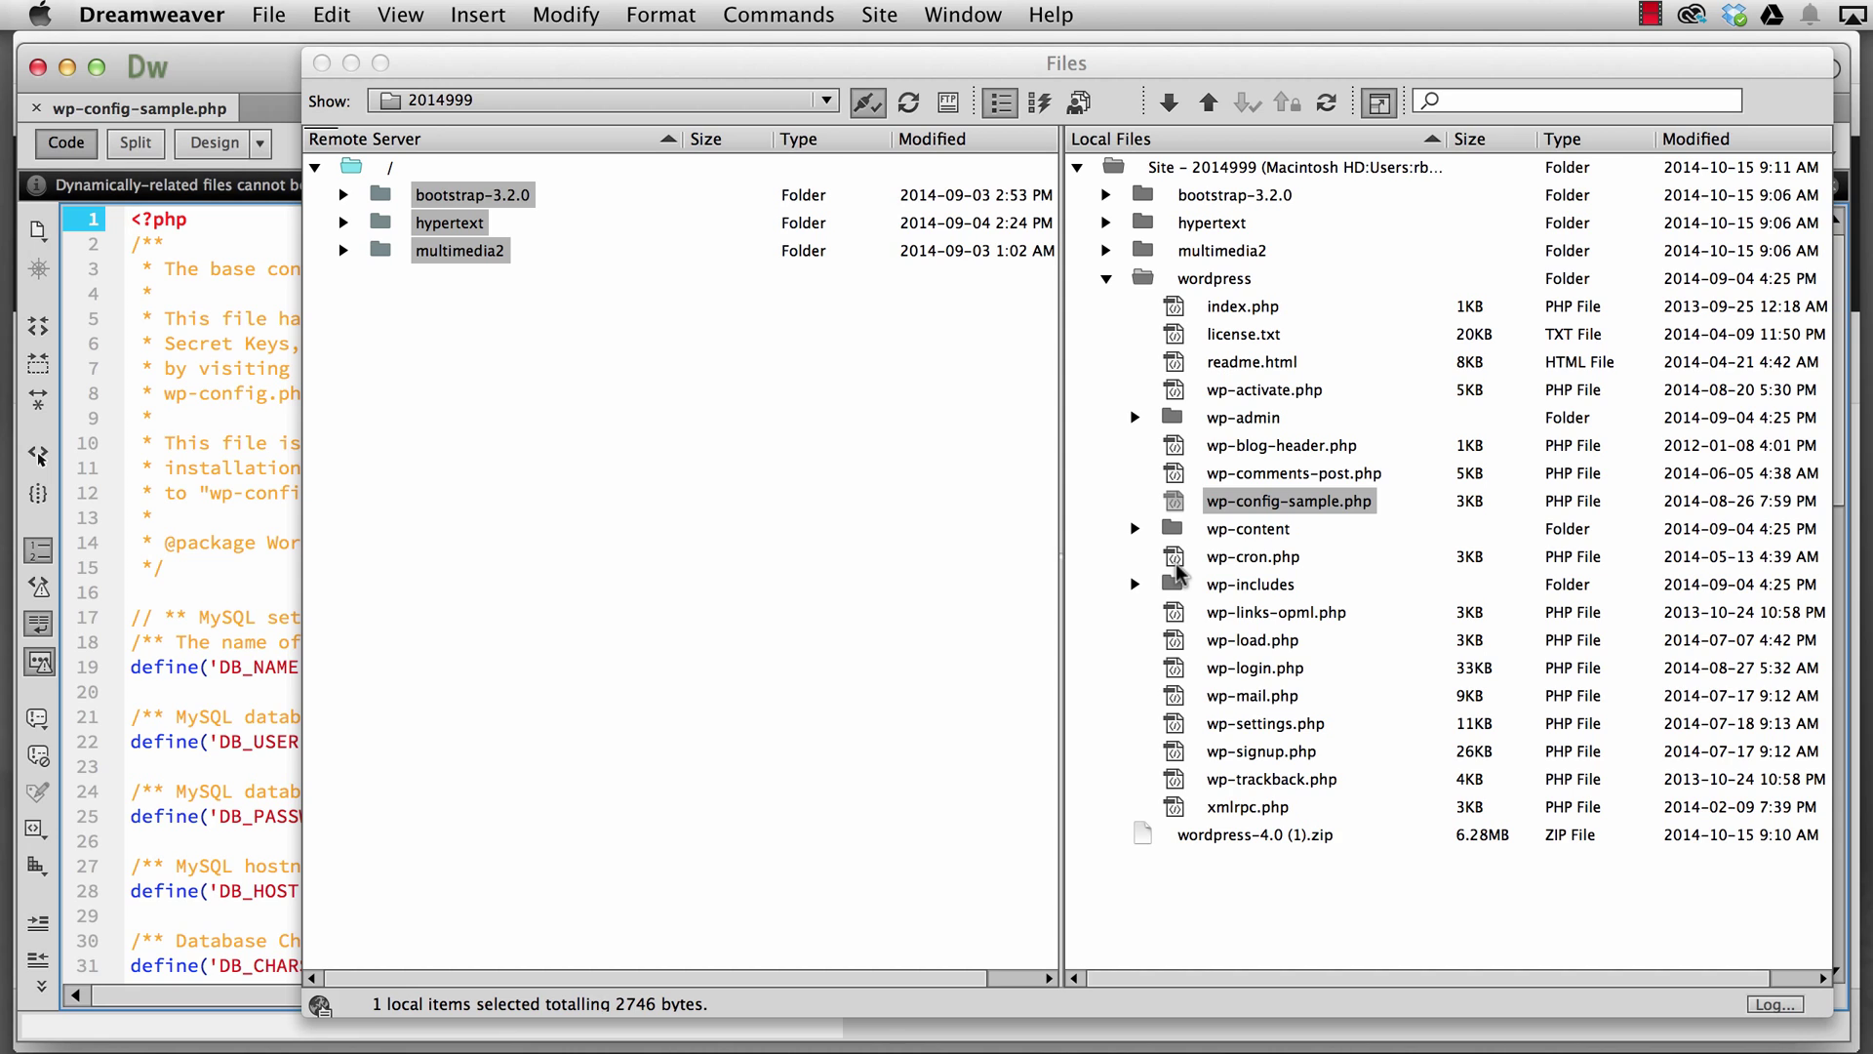
# Put the wordpress folder on the remote server without dependent files.
pyautogui.click(1150, 283)
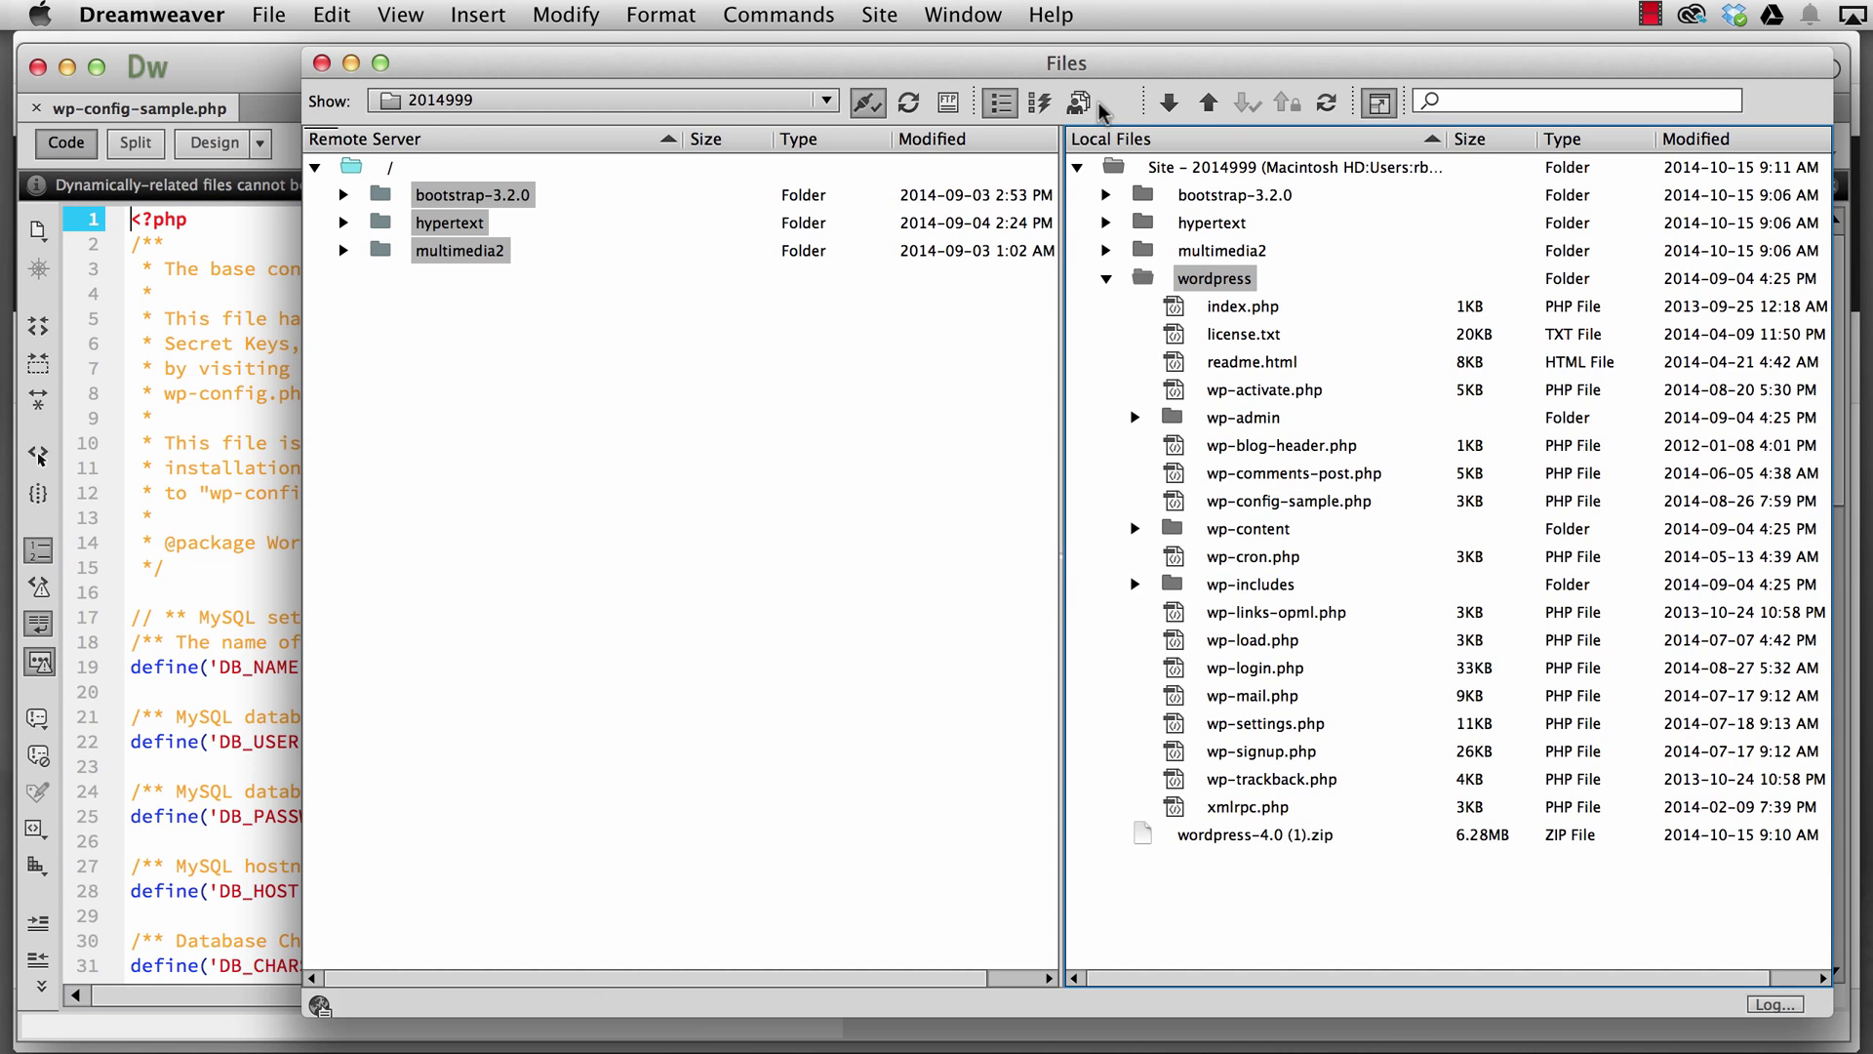
pyautogui.click(1208, 102)
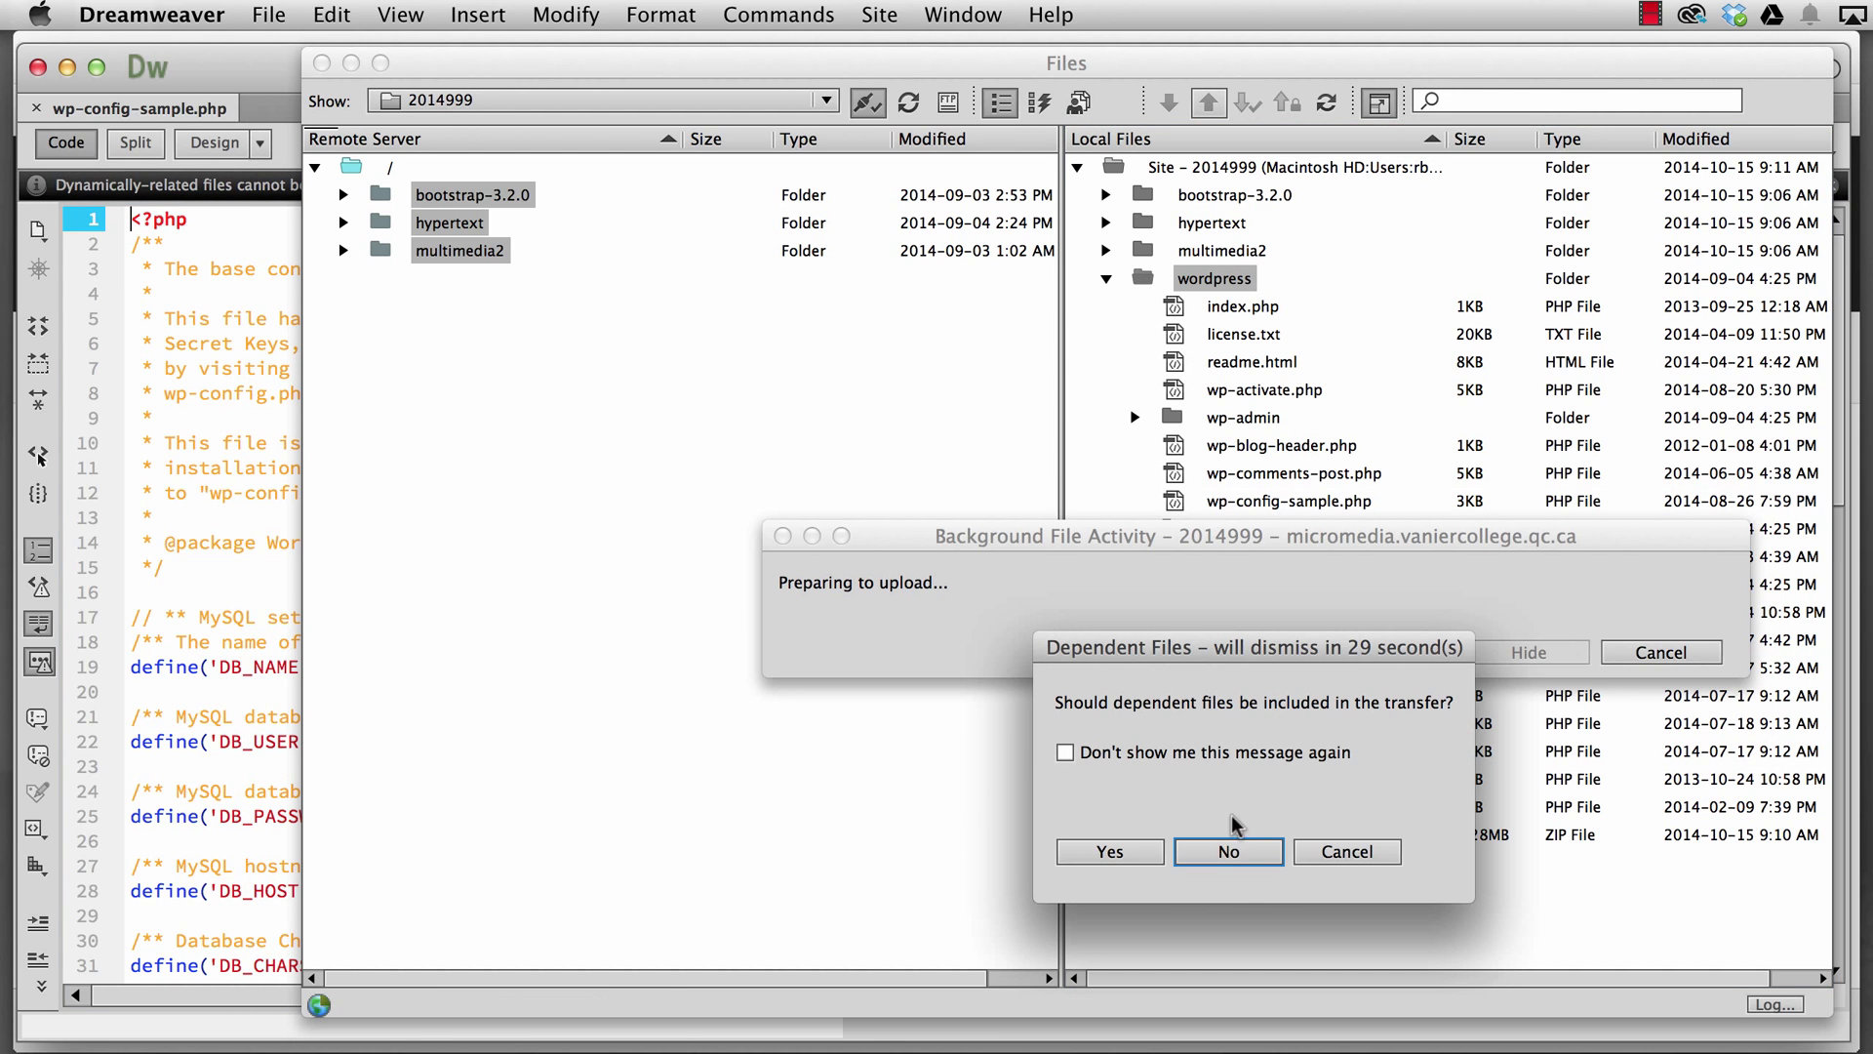
pyautogui.click(1230, 851)
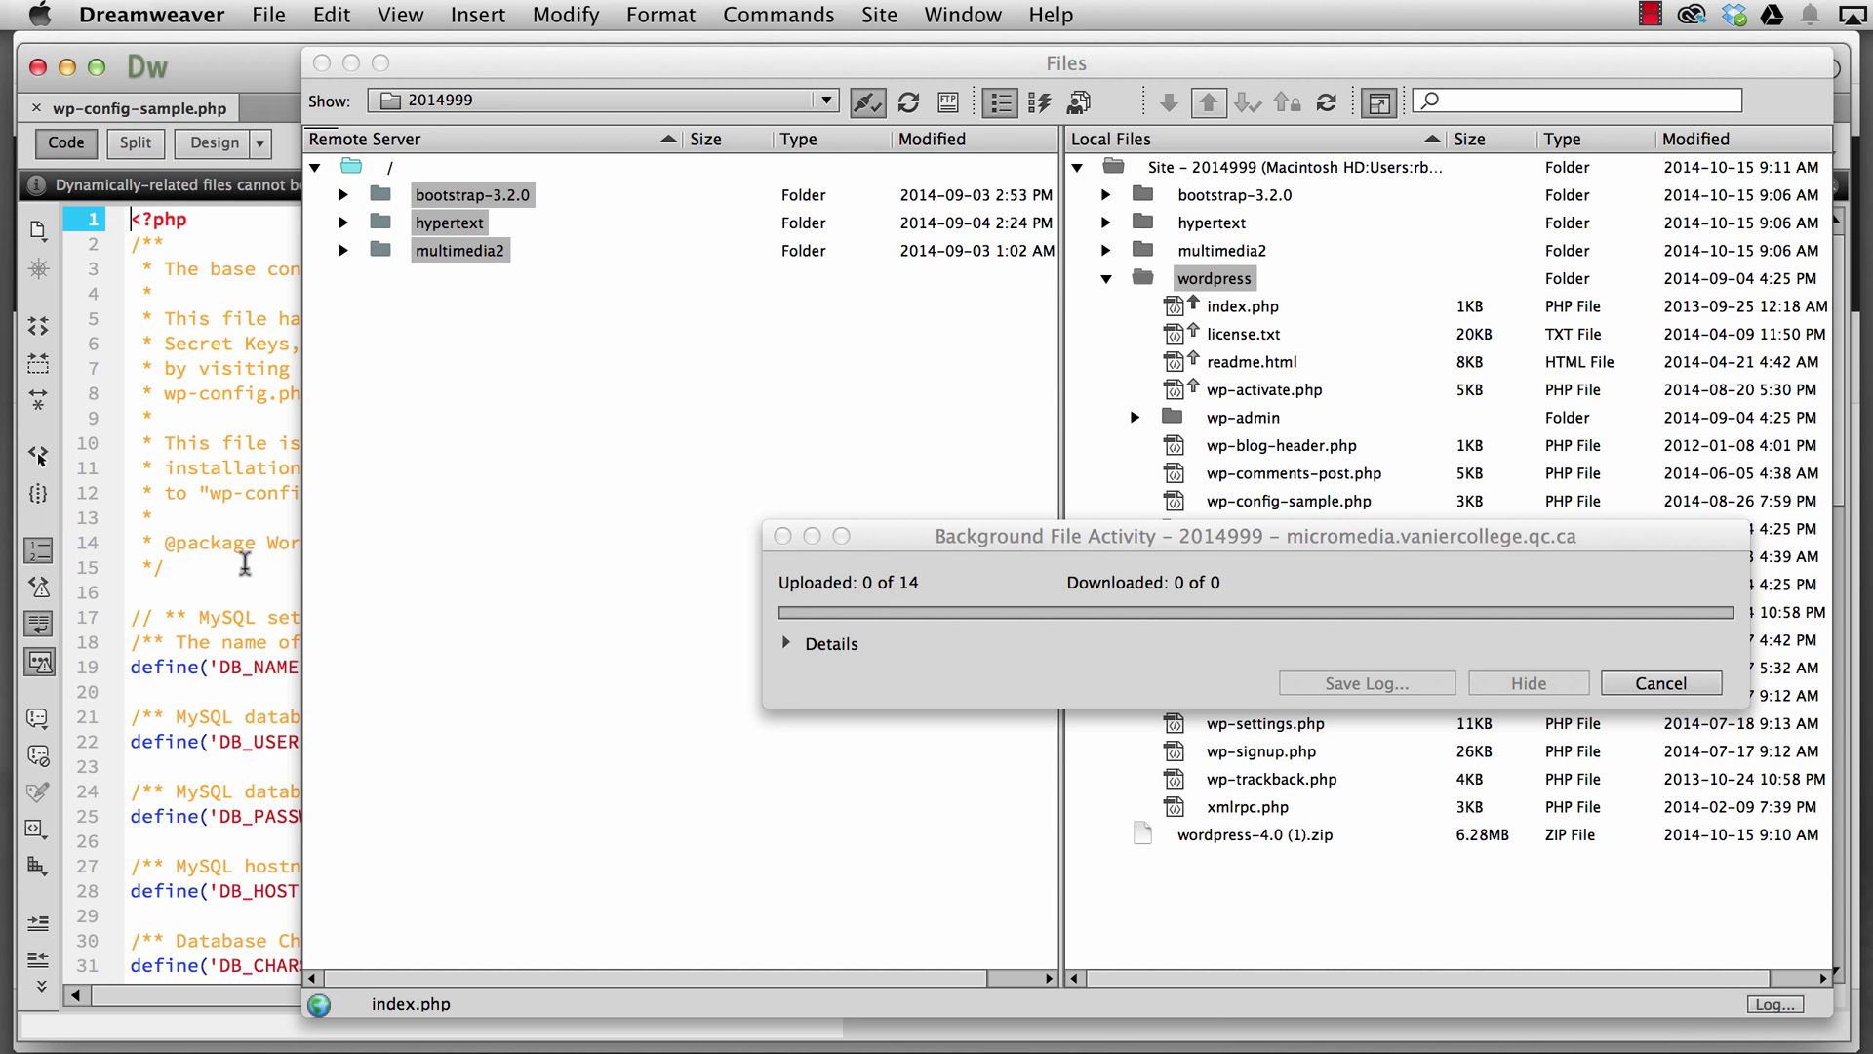
pyautogui.click(245, 564)
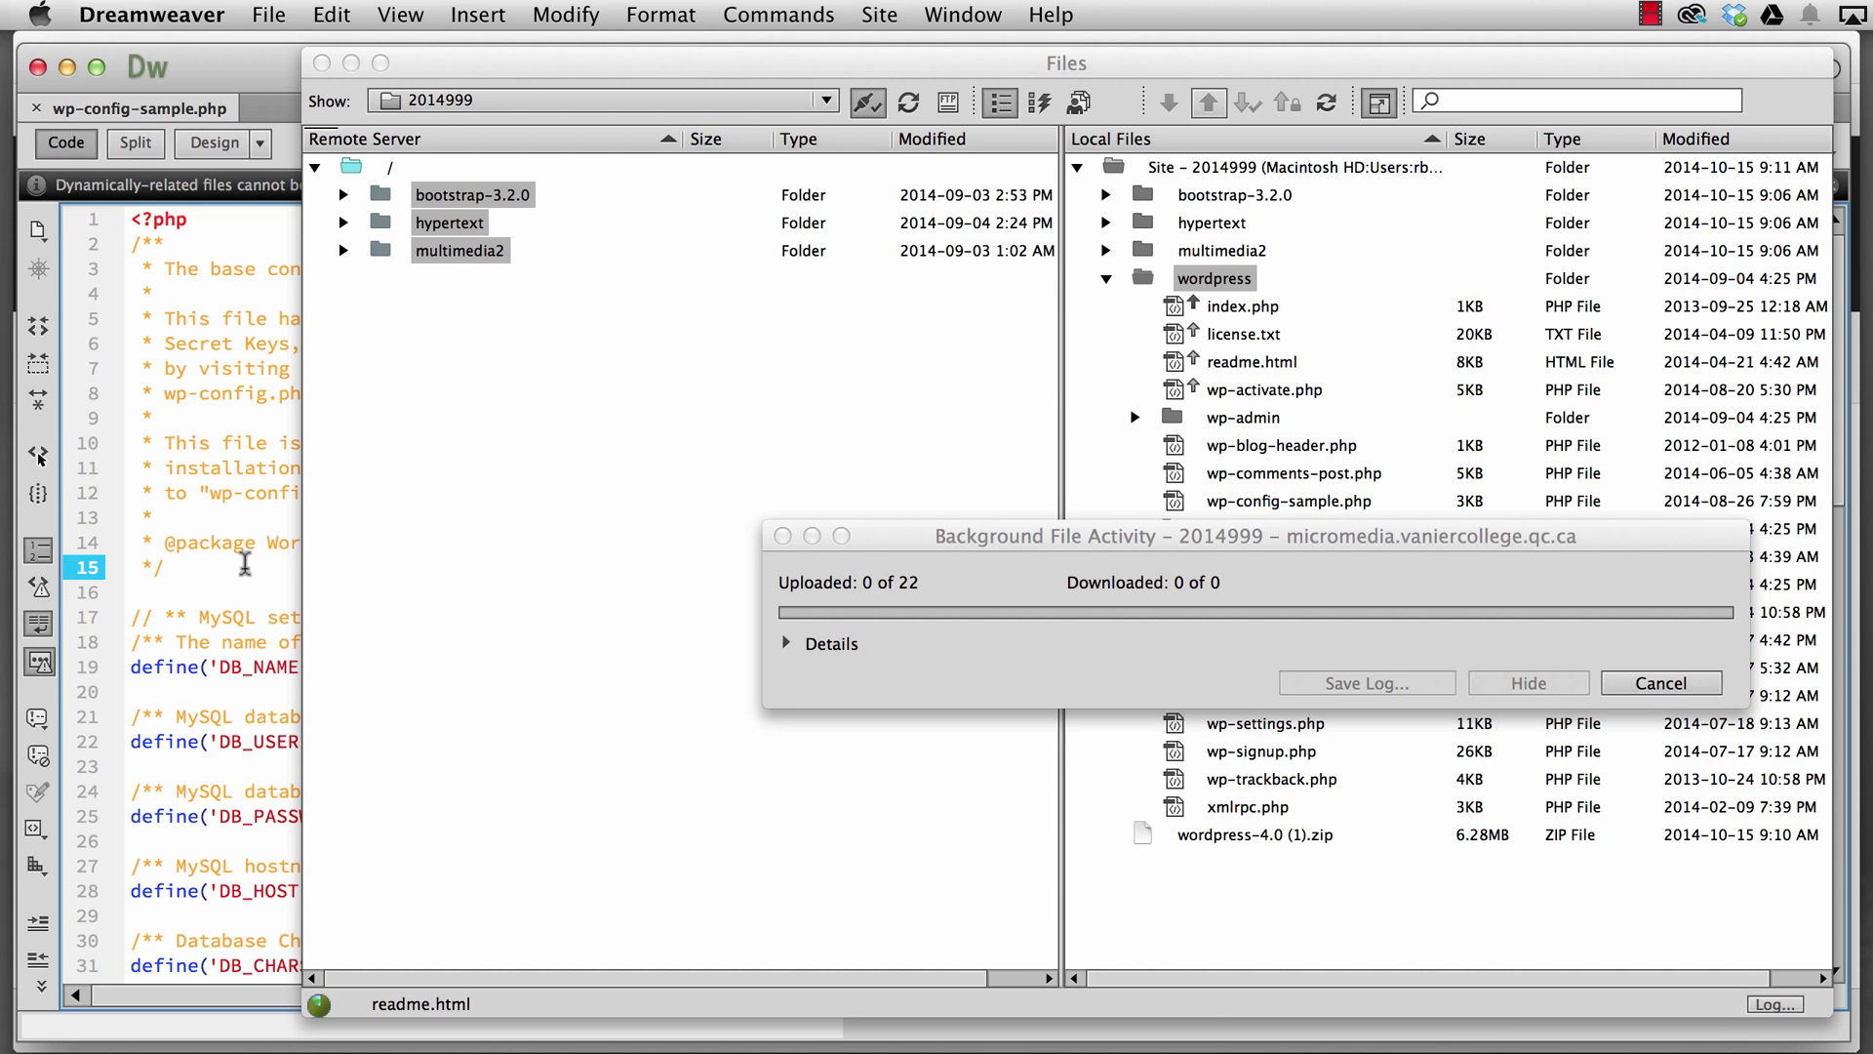
# Collapse the Files panel and select the database_name_here placeholder in the config code.
pyautogui.click(321, 62)
pyautogui.click(506, 417)
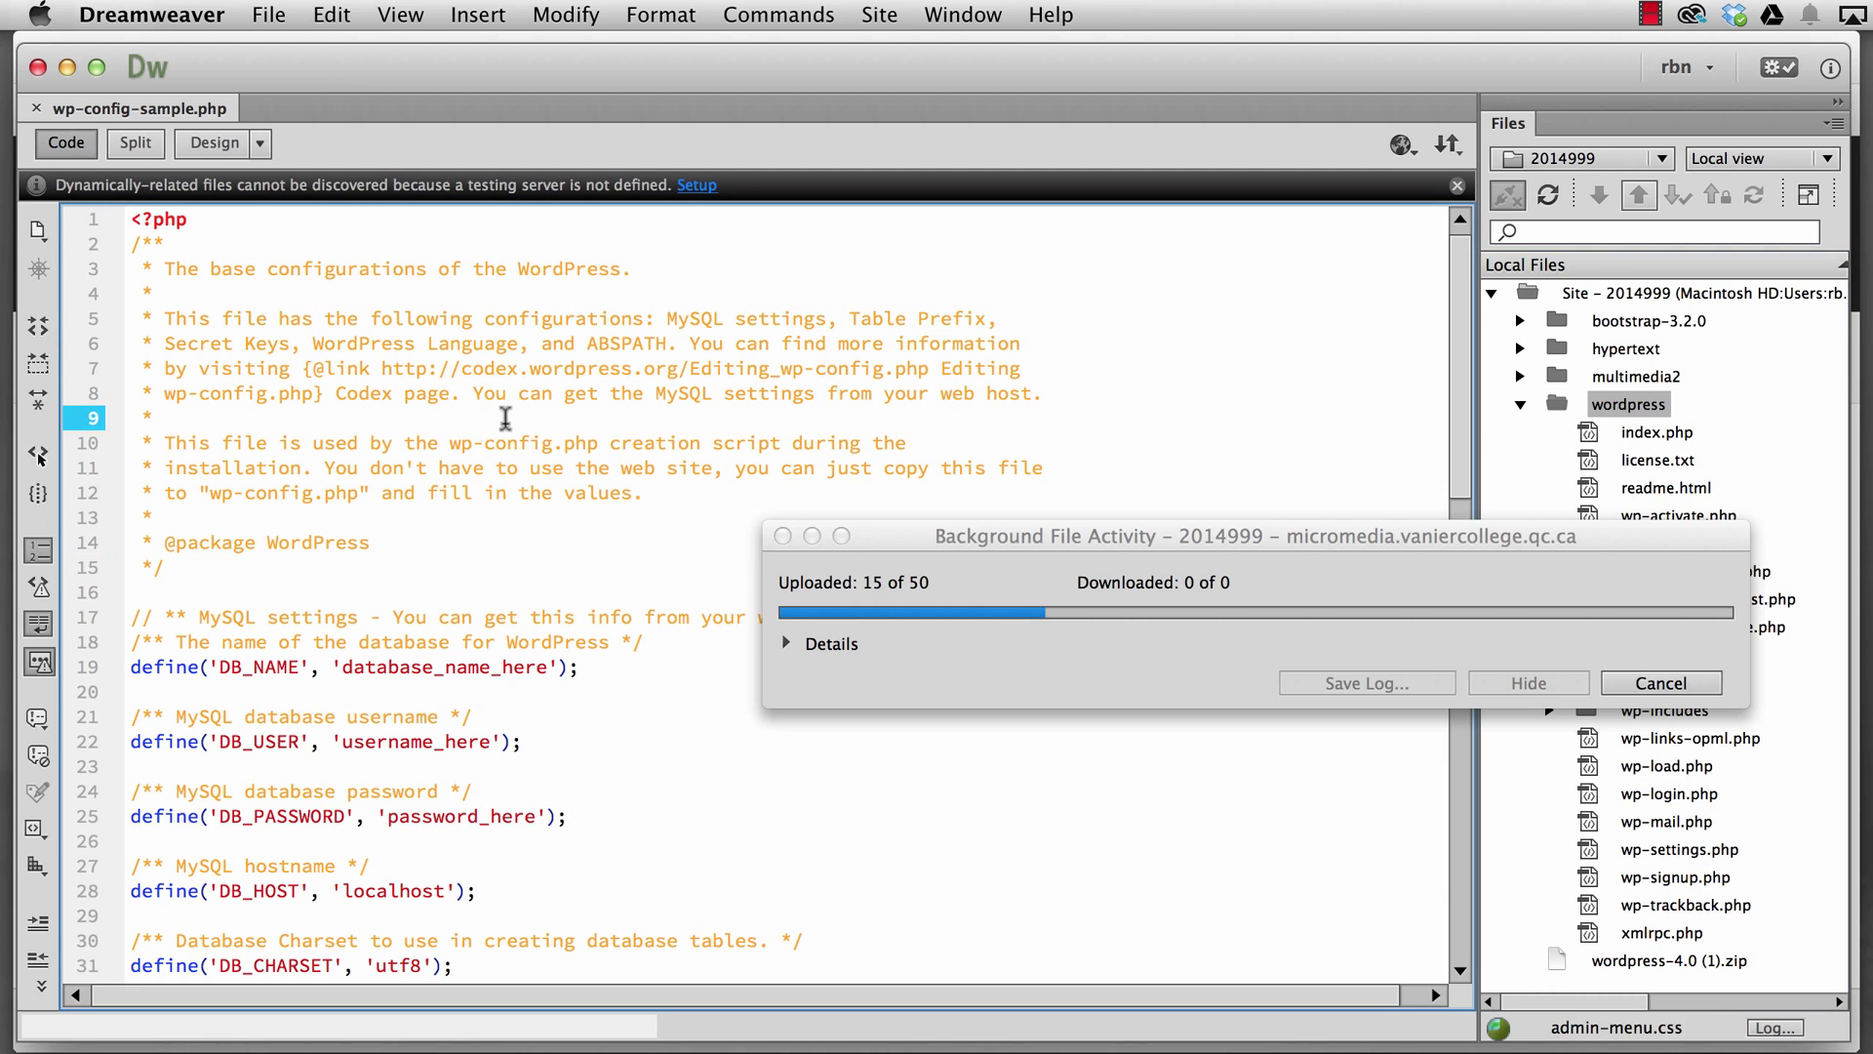
pyautogui.click(498, 679)
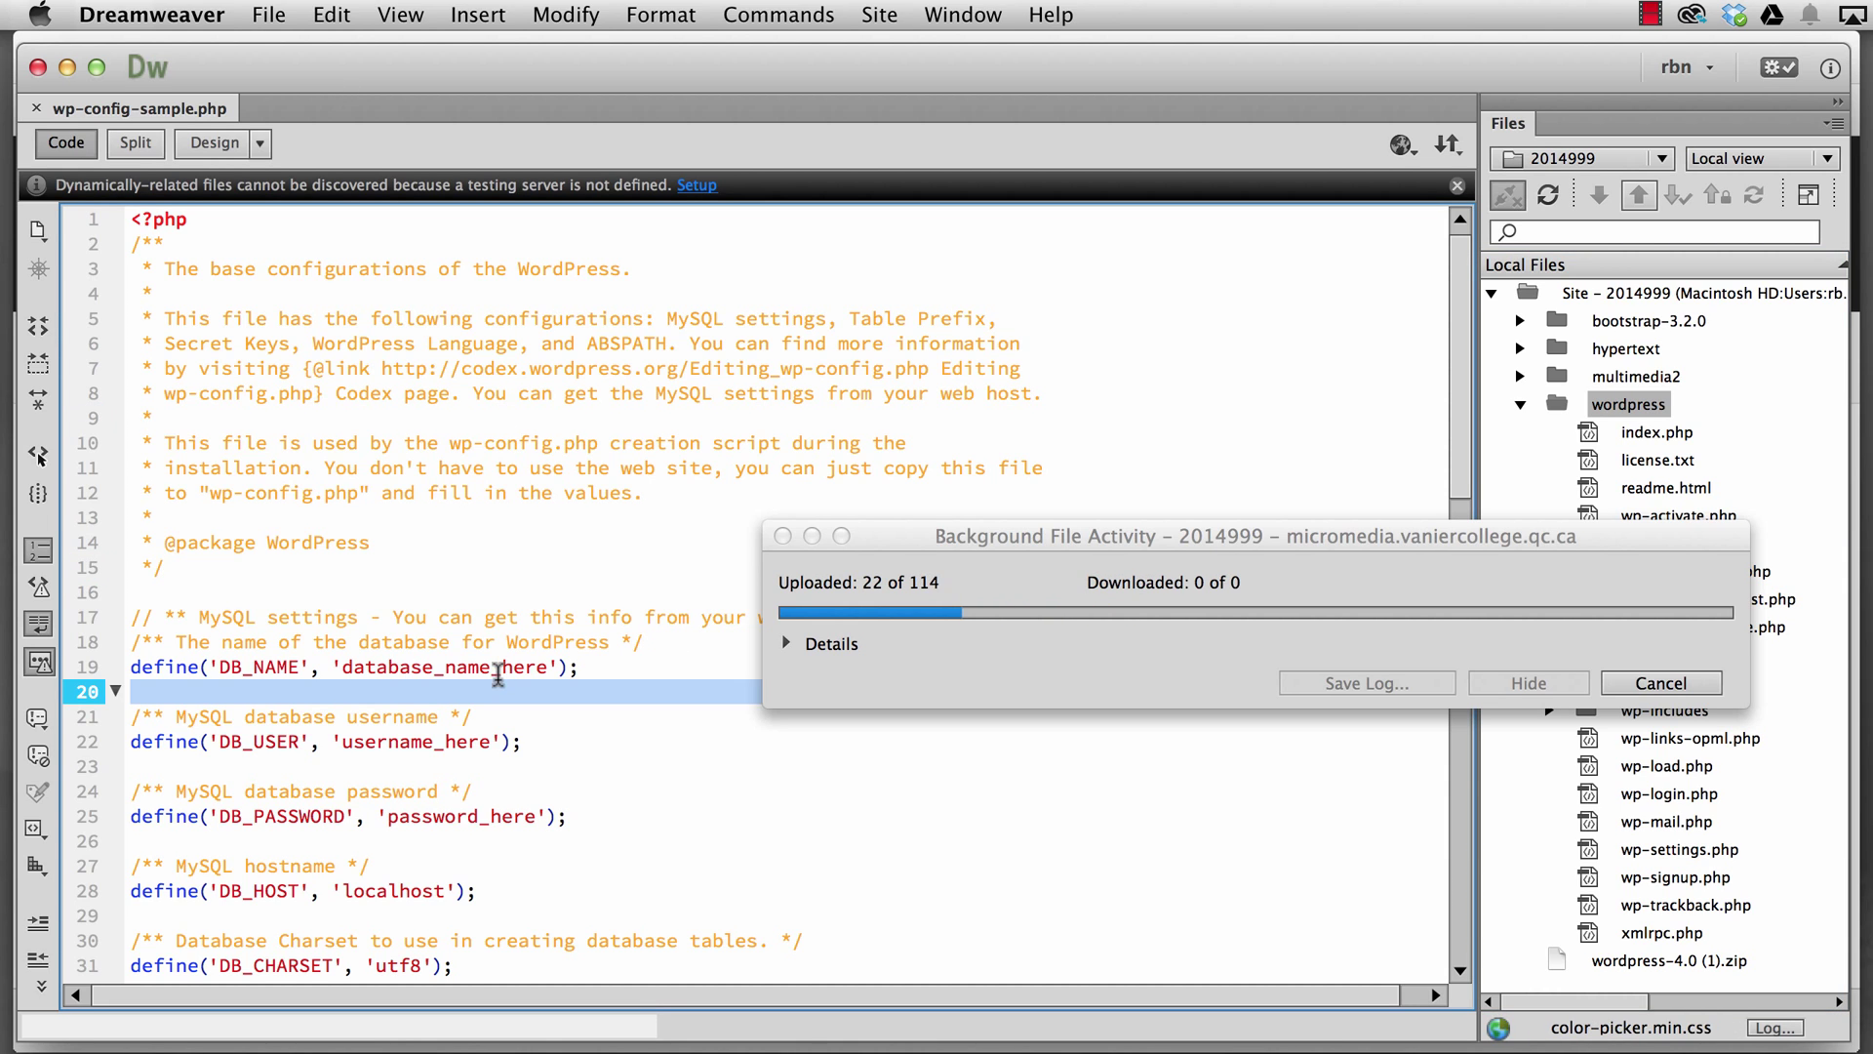
pyautogui.doubleClick(483, 666)
pyautogui.scroll(-3, 484, 667)
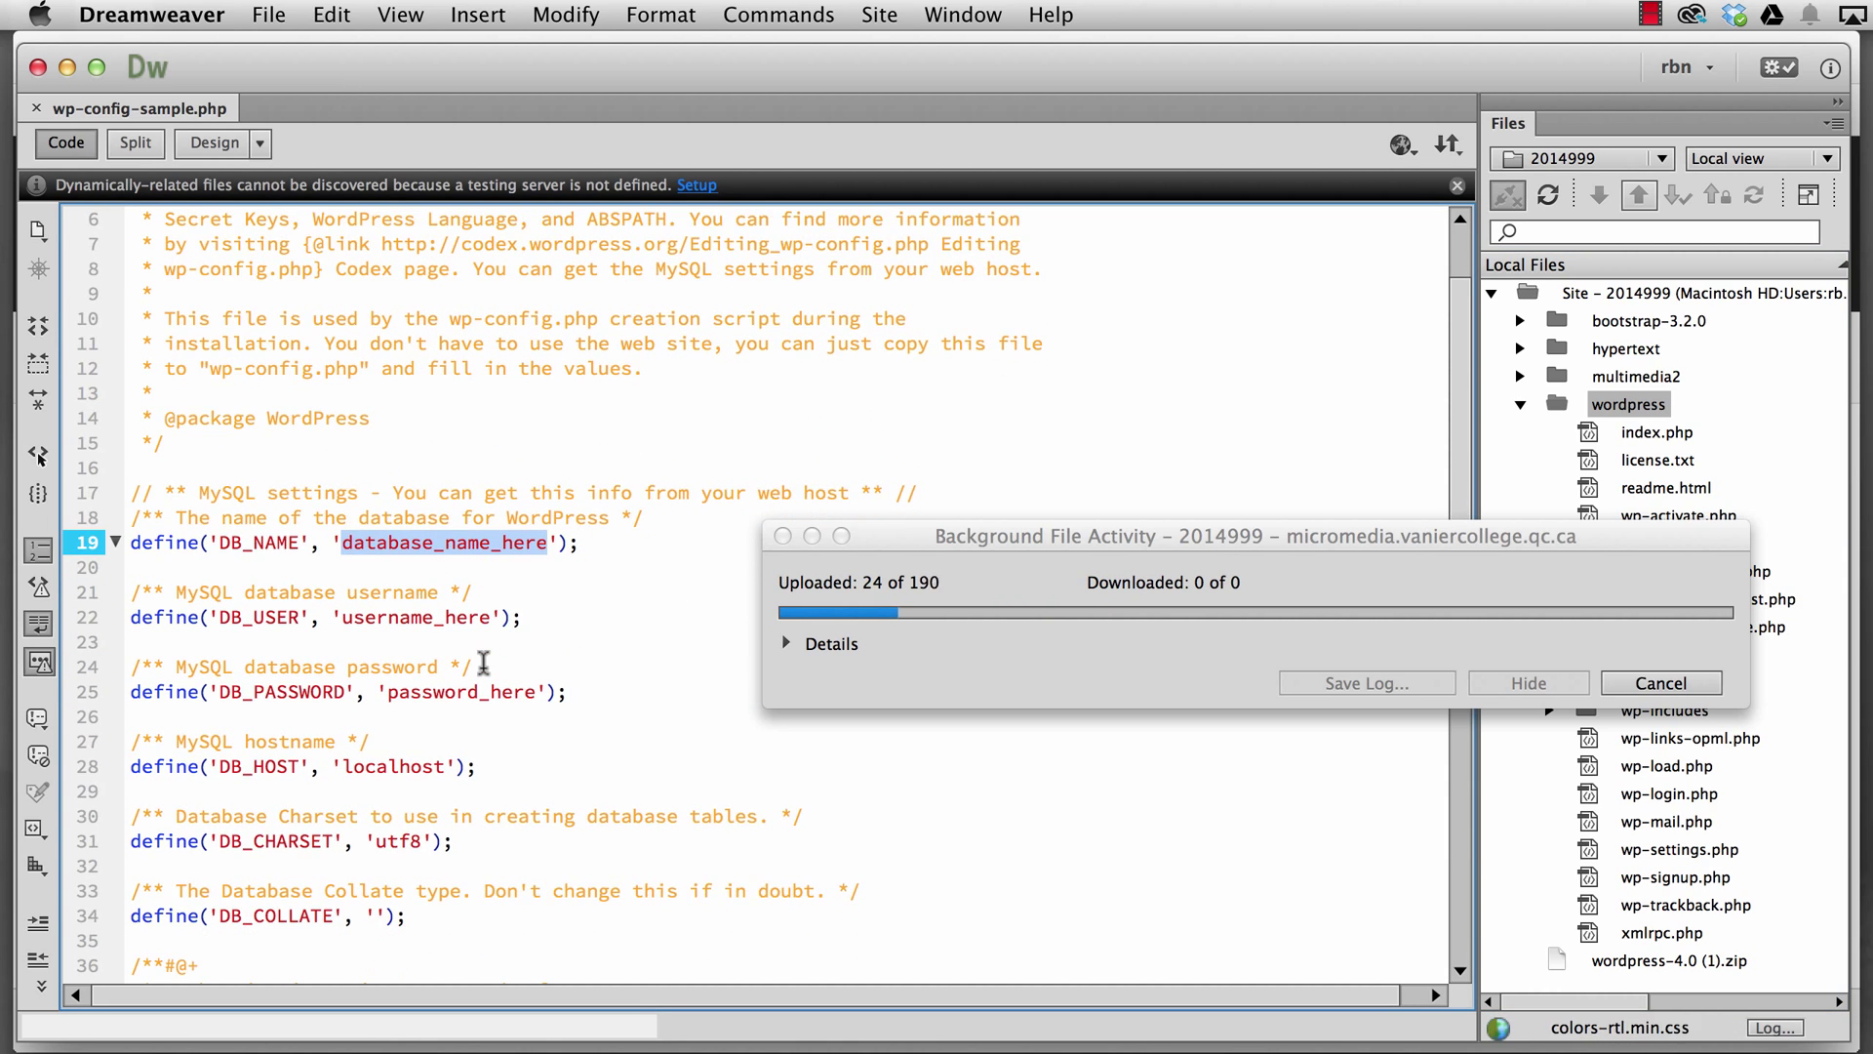
# Save the sample as wp-config.php and close wp-config-sample.php.
pyautogui.click(268, 14)
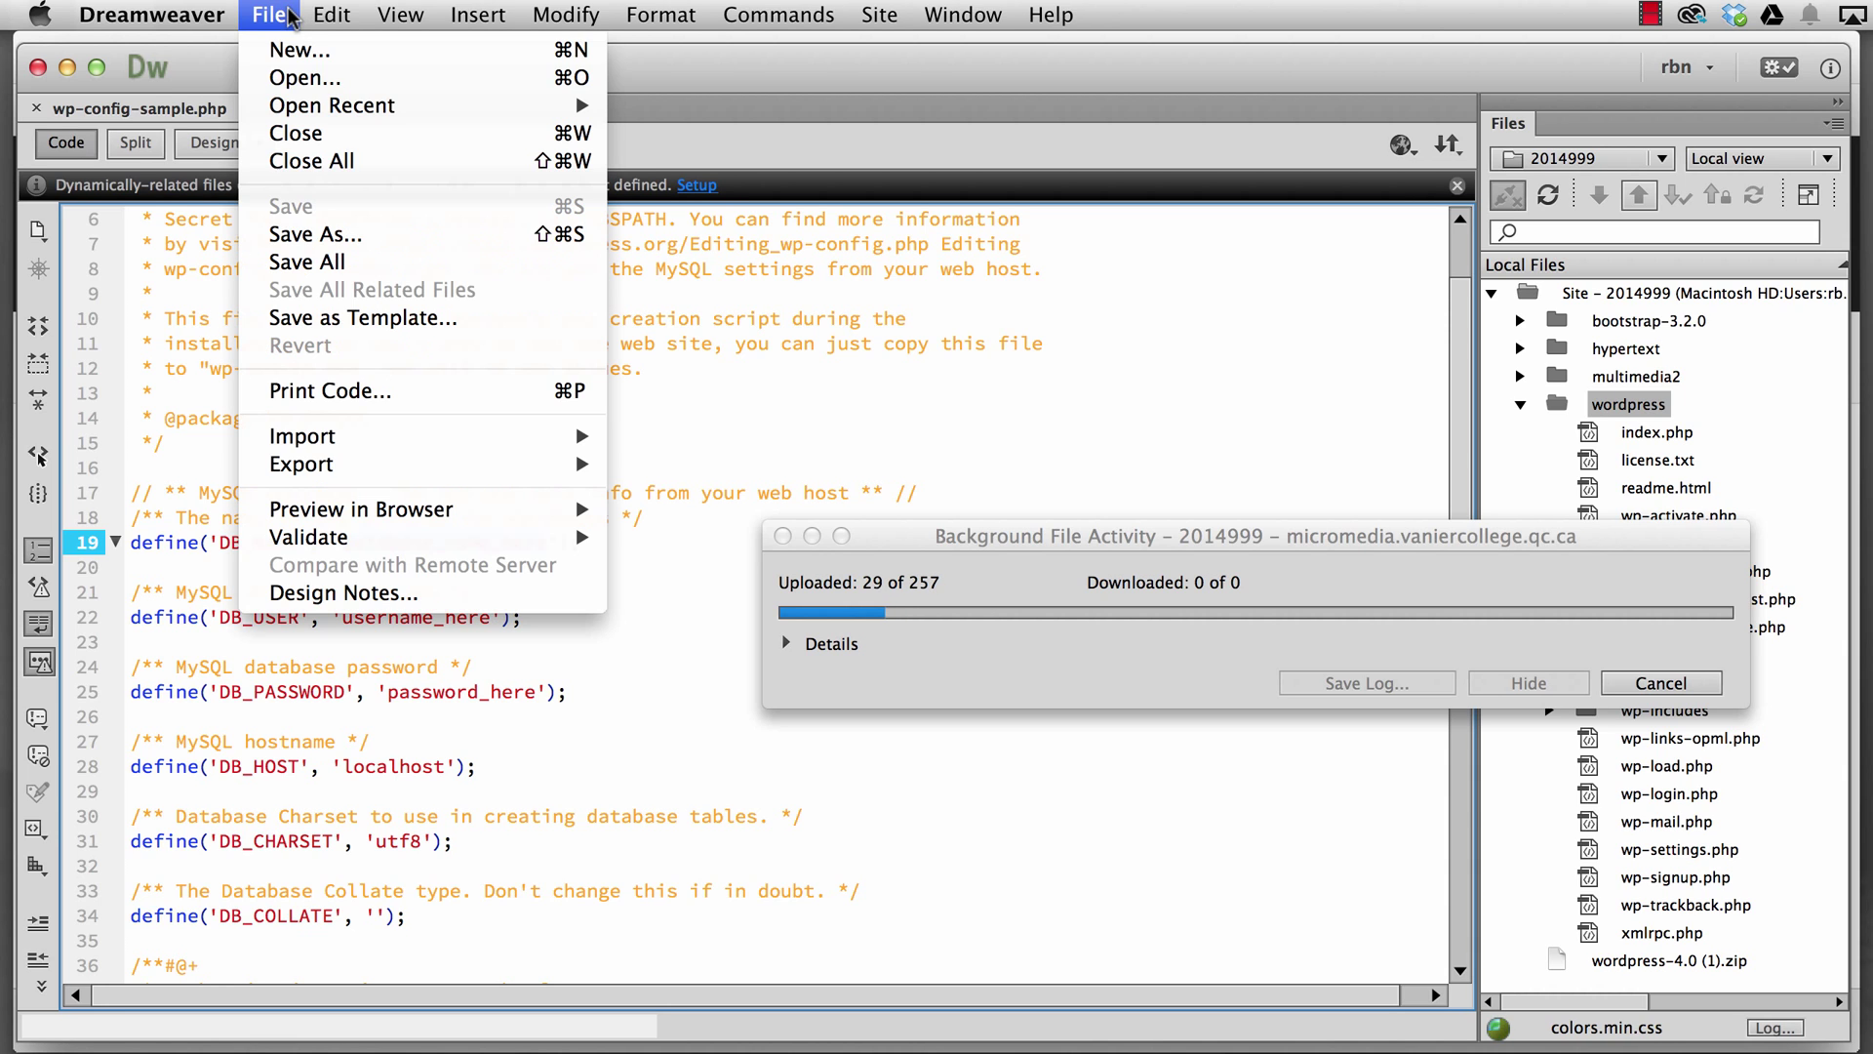
pyautogui.click(361, 271)
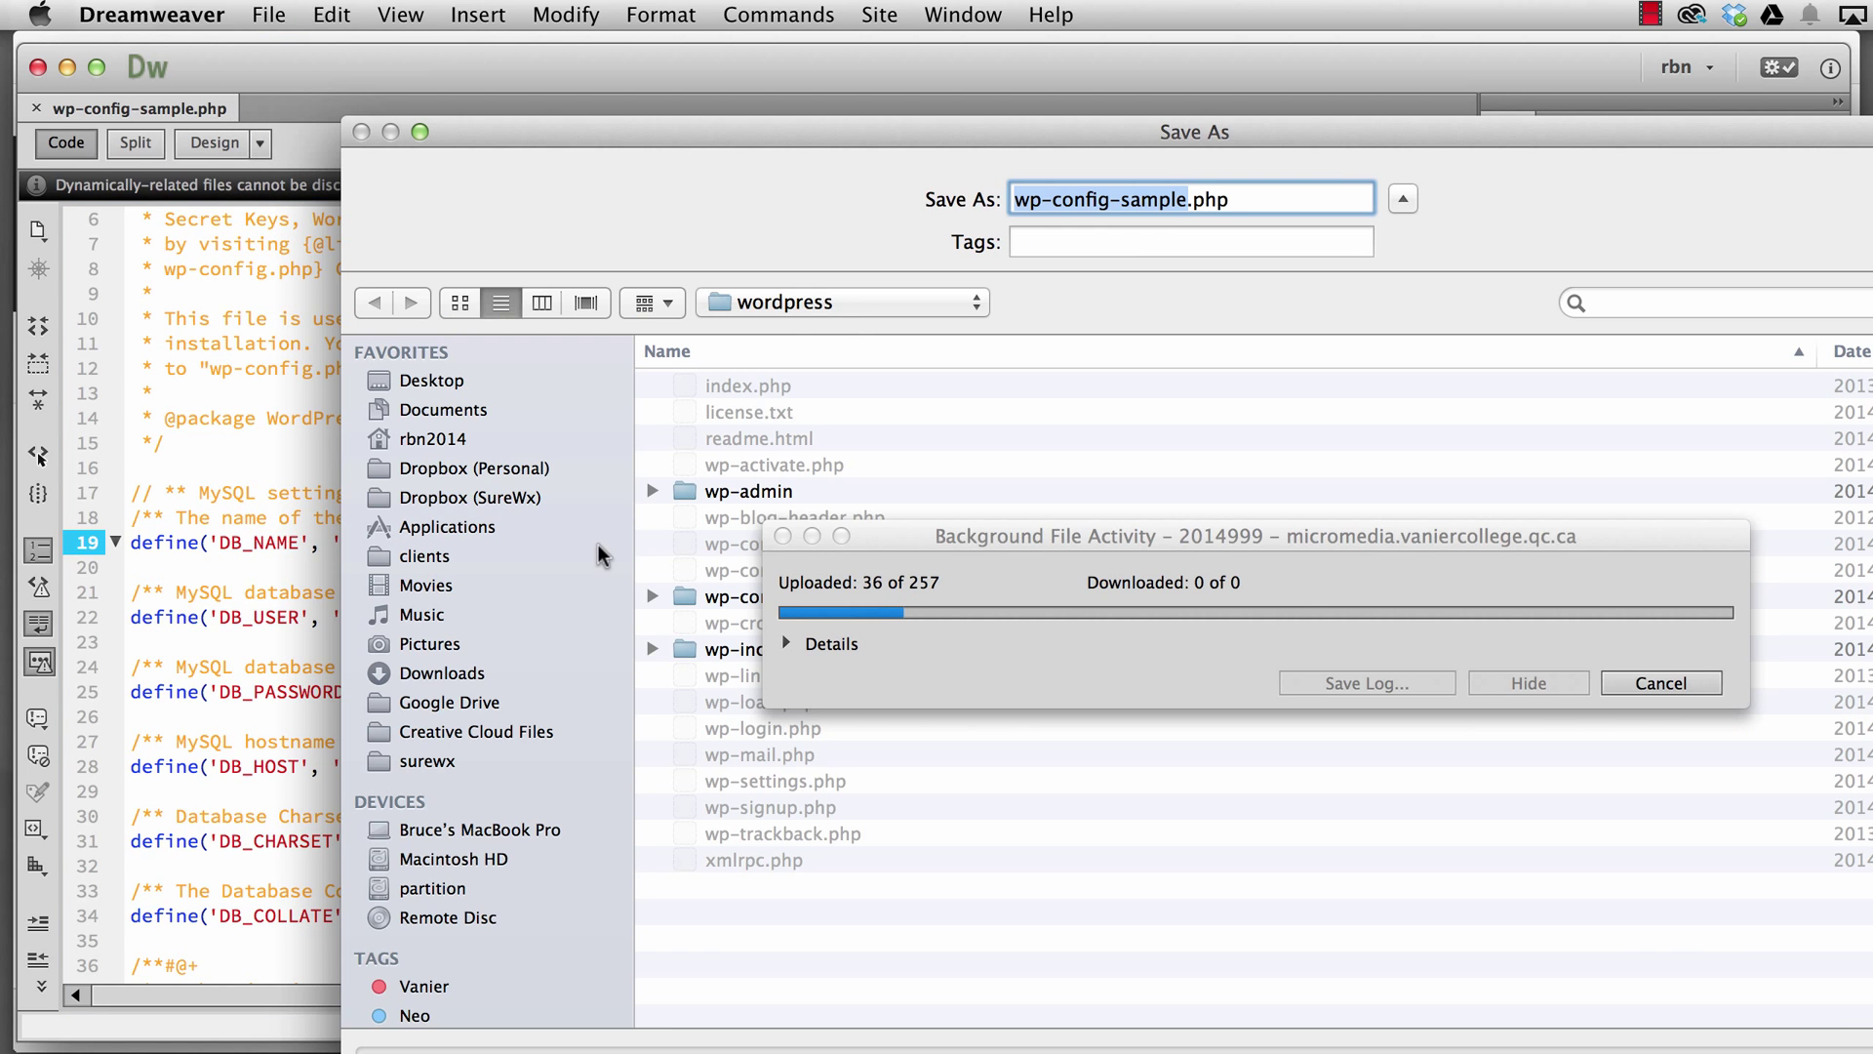
pyautogui.click(1185, 200)
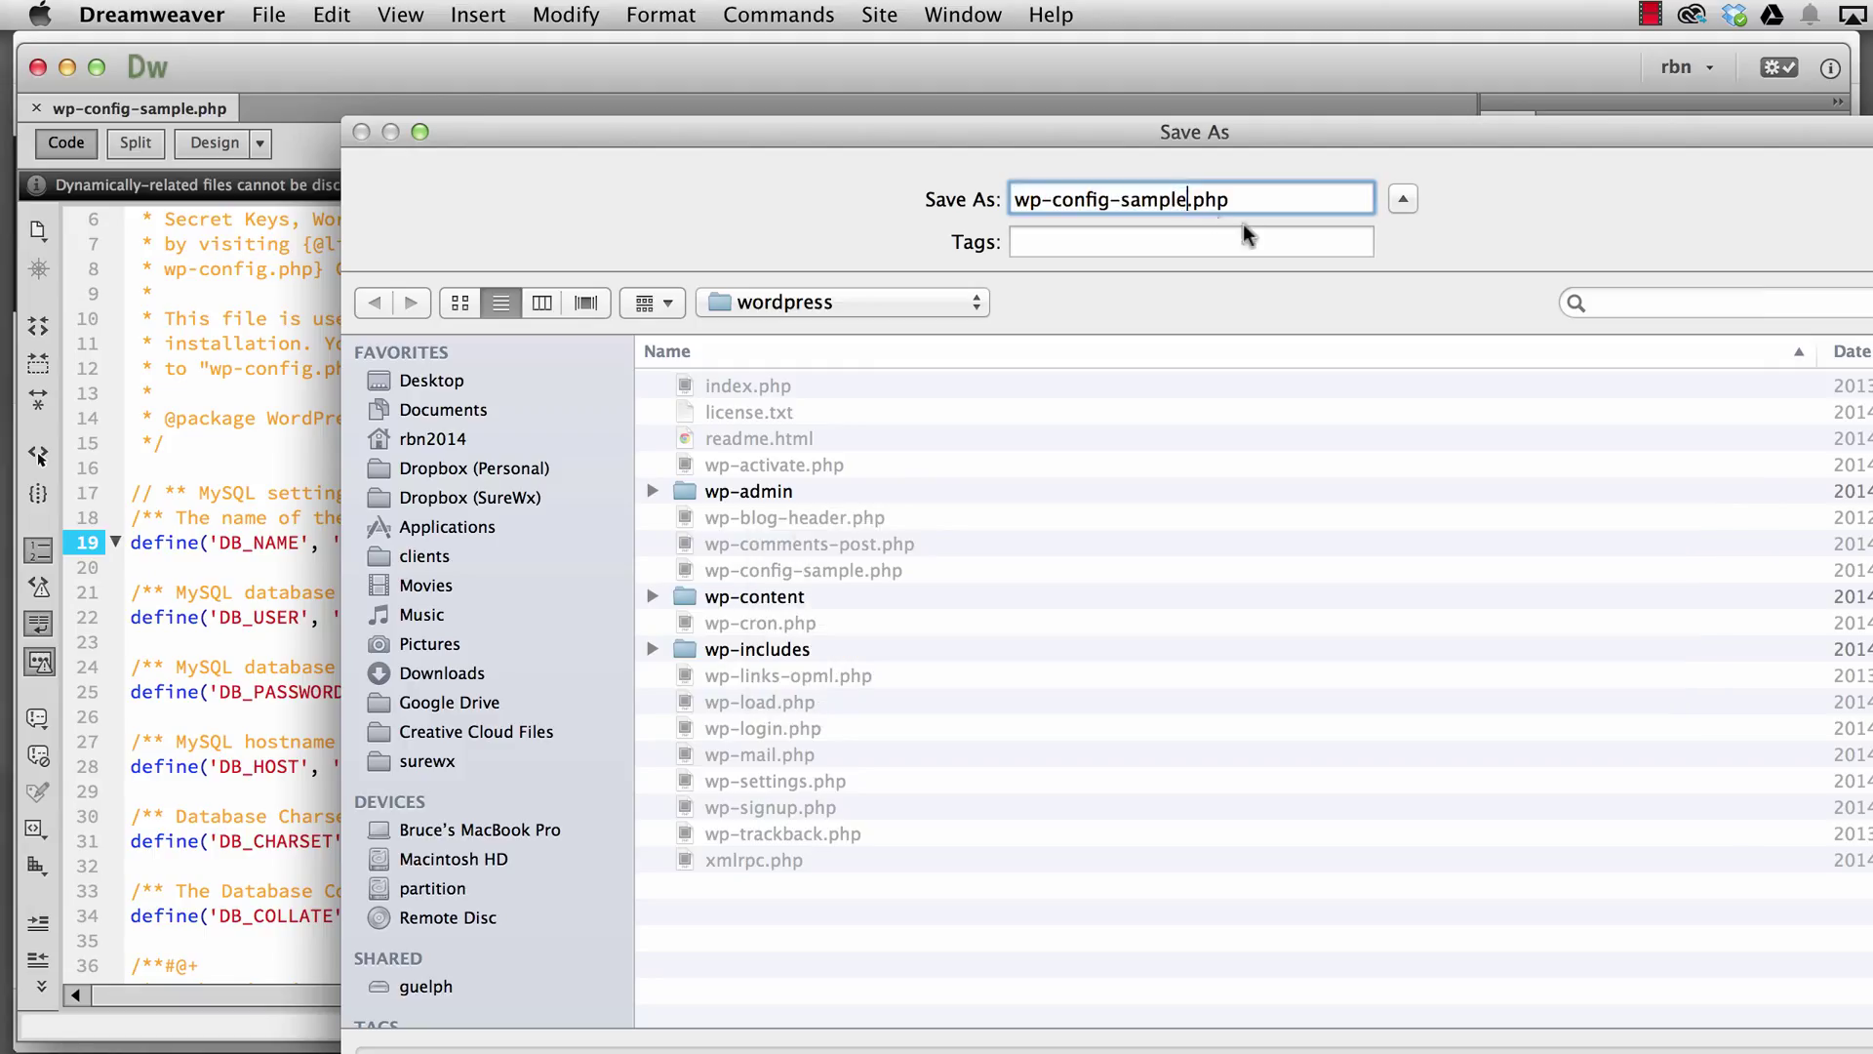
pyautogui.press('BackSpace')
pyautogui.press('BackSpace')
pyautogui.press('BackSpace')
pyautogui.press('BackSpace')
pyautogui.press('BackSpace')
pyautogui.press('BackSpace')
pyautogui.press('BackSpace')
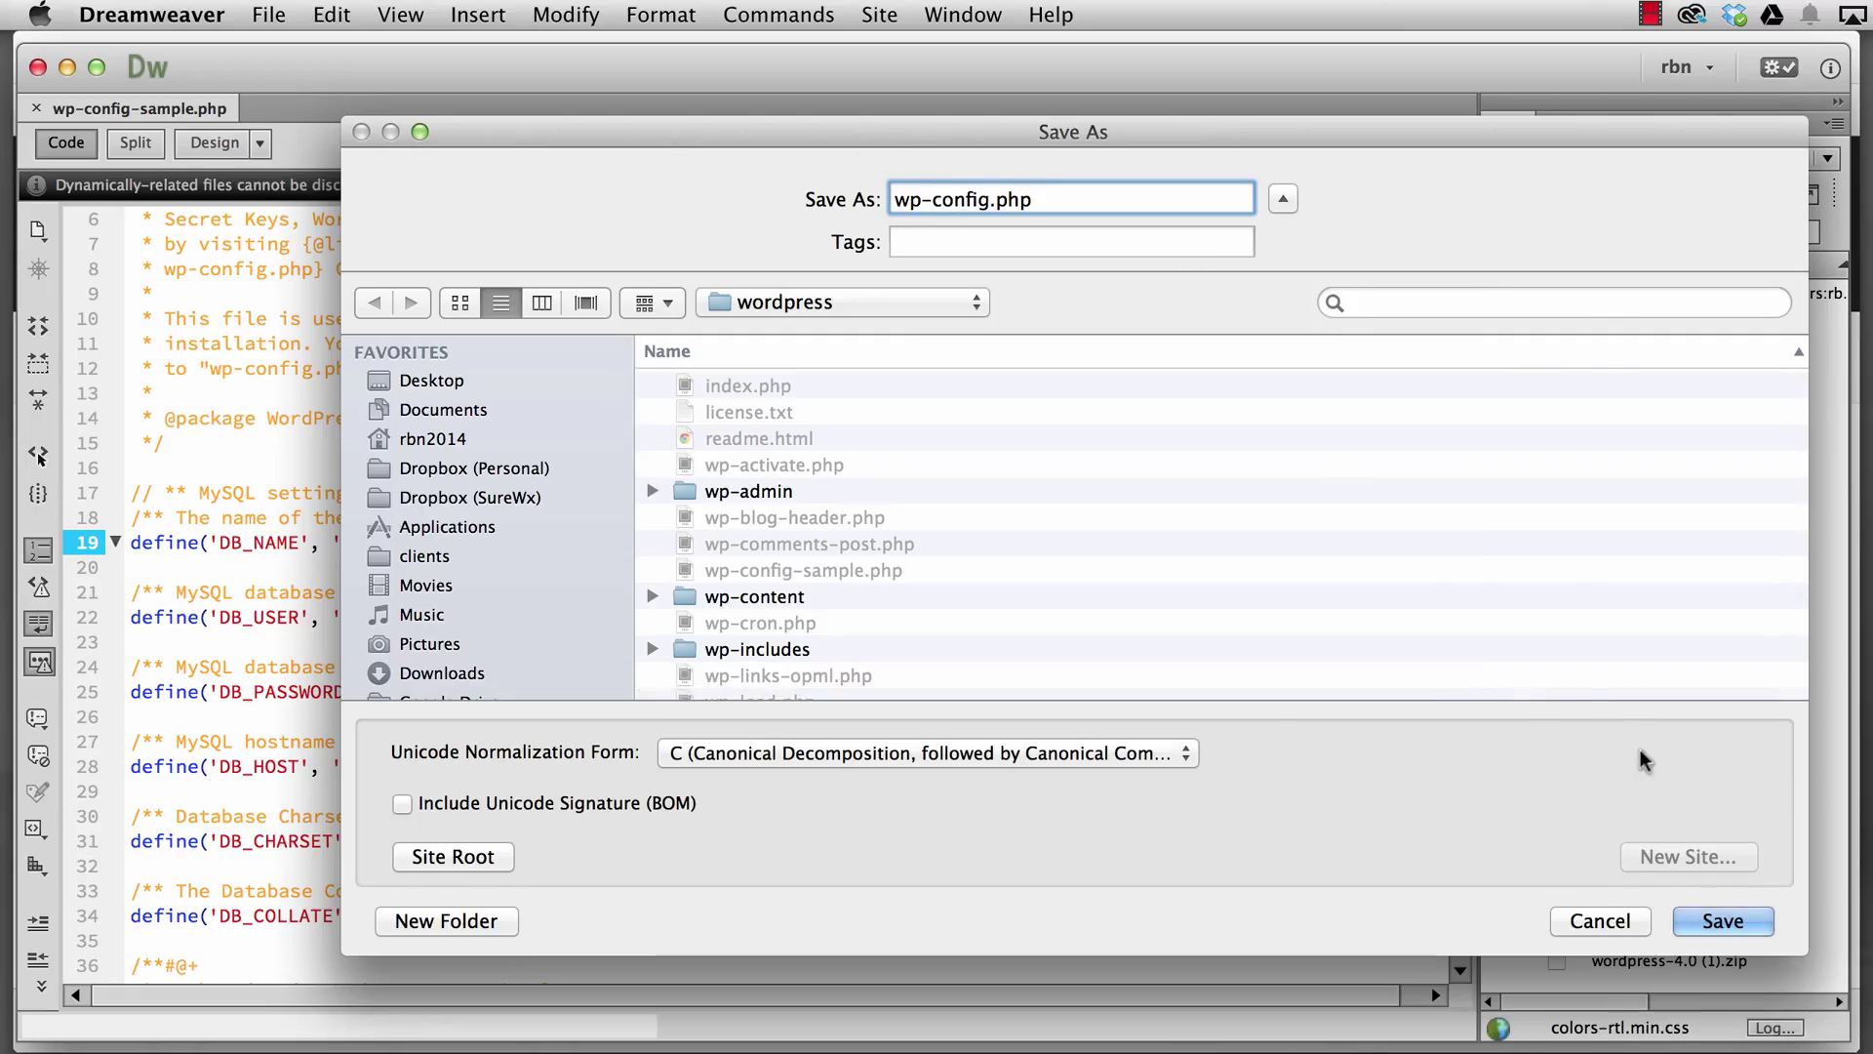
pyautogui.click(1723, 918)
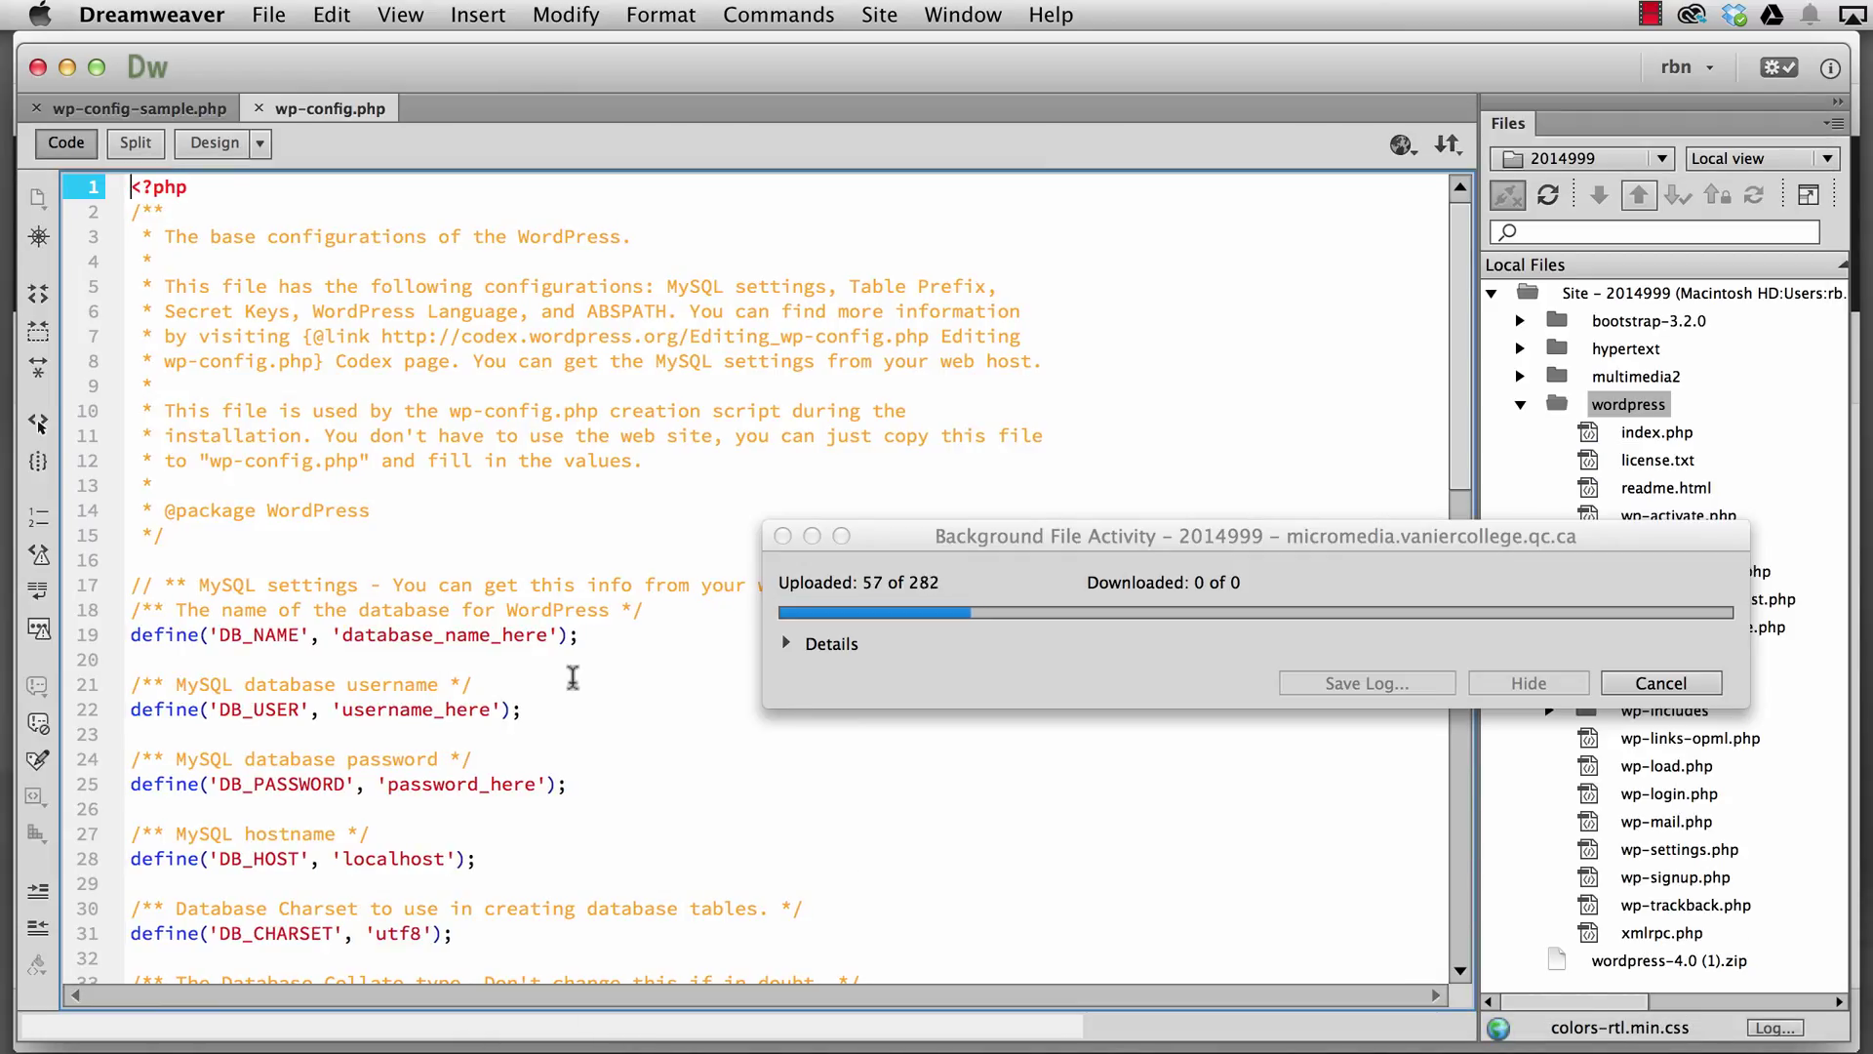
pyautogui.click(36, 109)
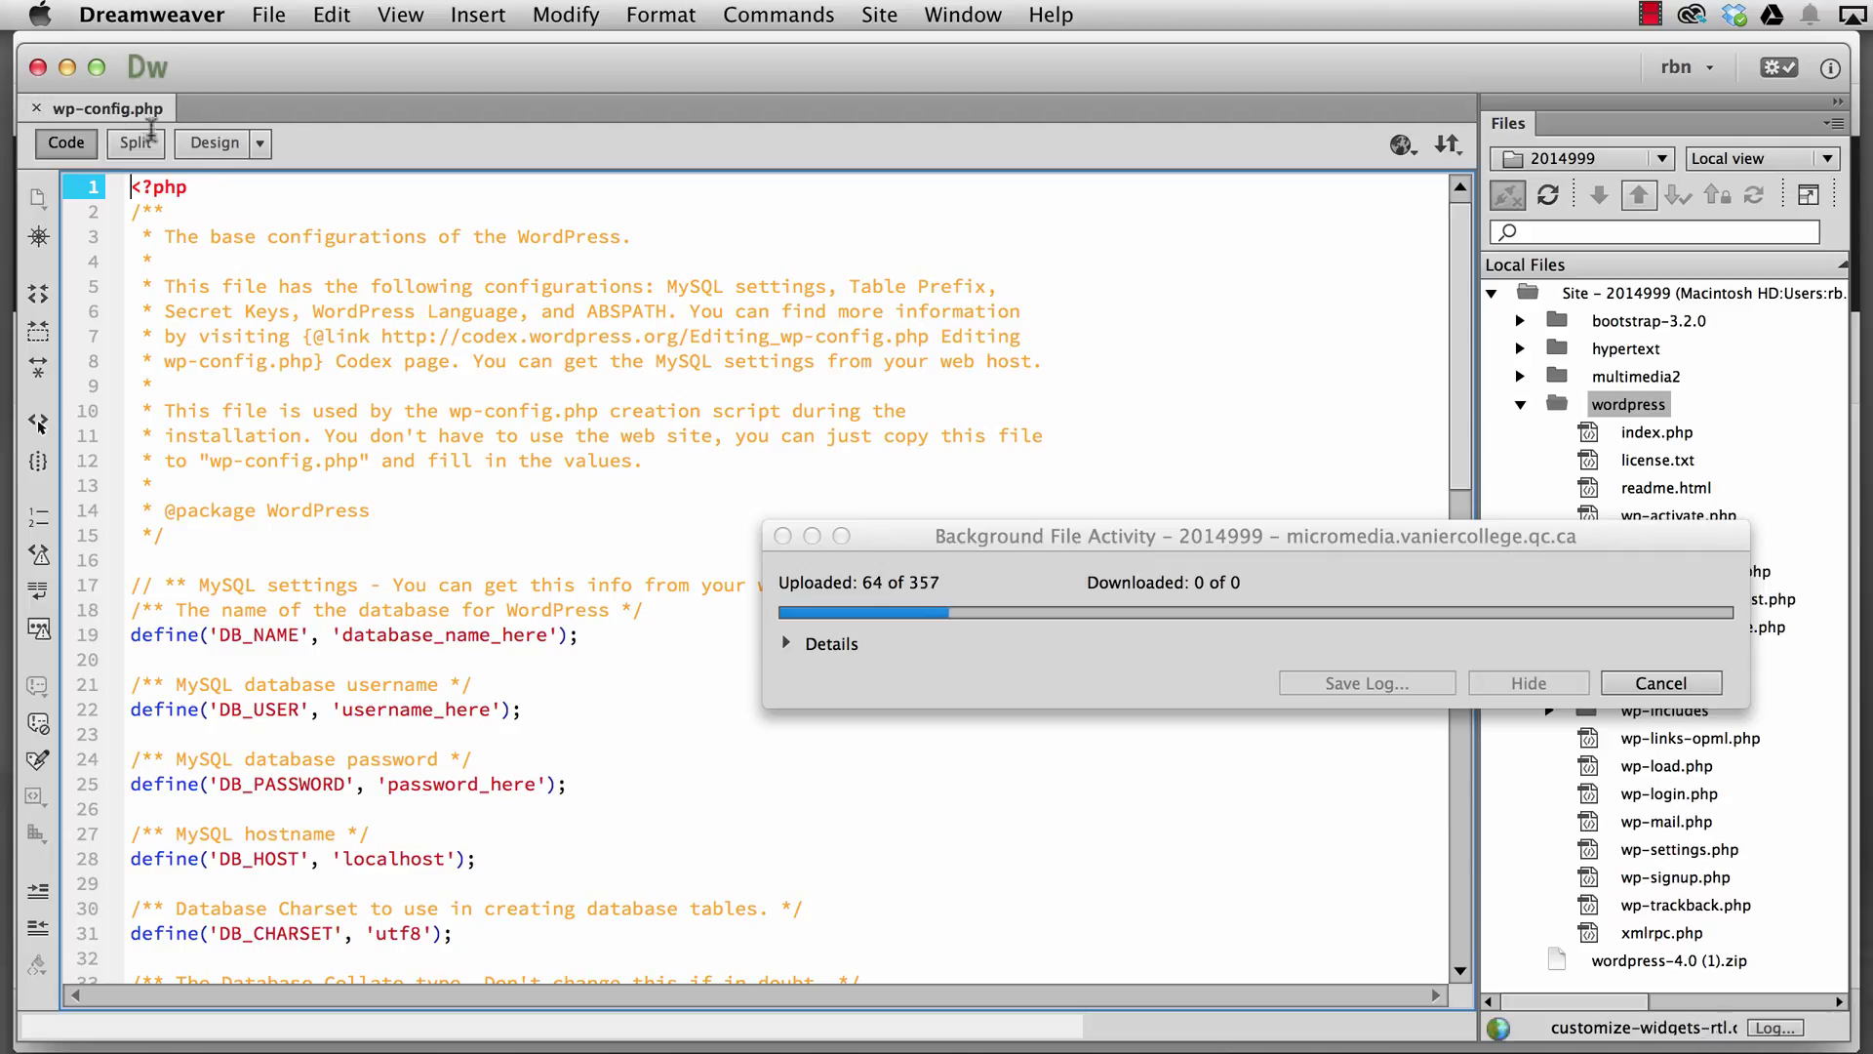
# Set both DB_NAME and DB_USER to 2014999WP.
pyautogui.doubleClick(402, 634)
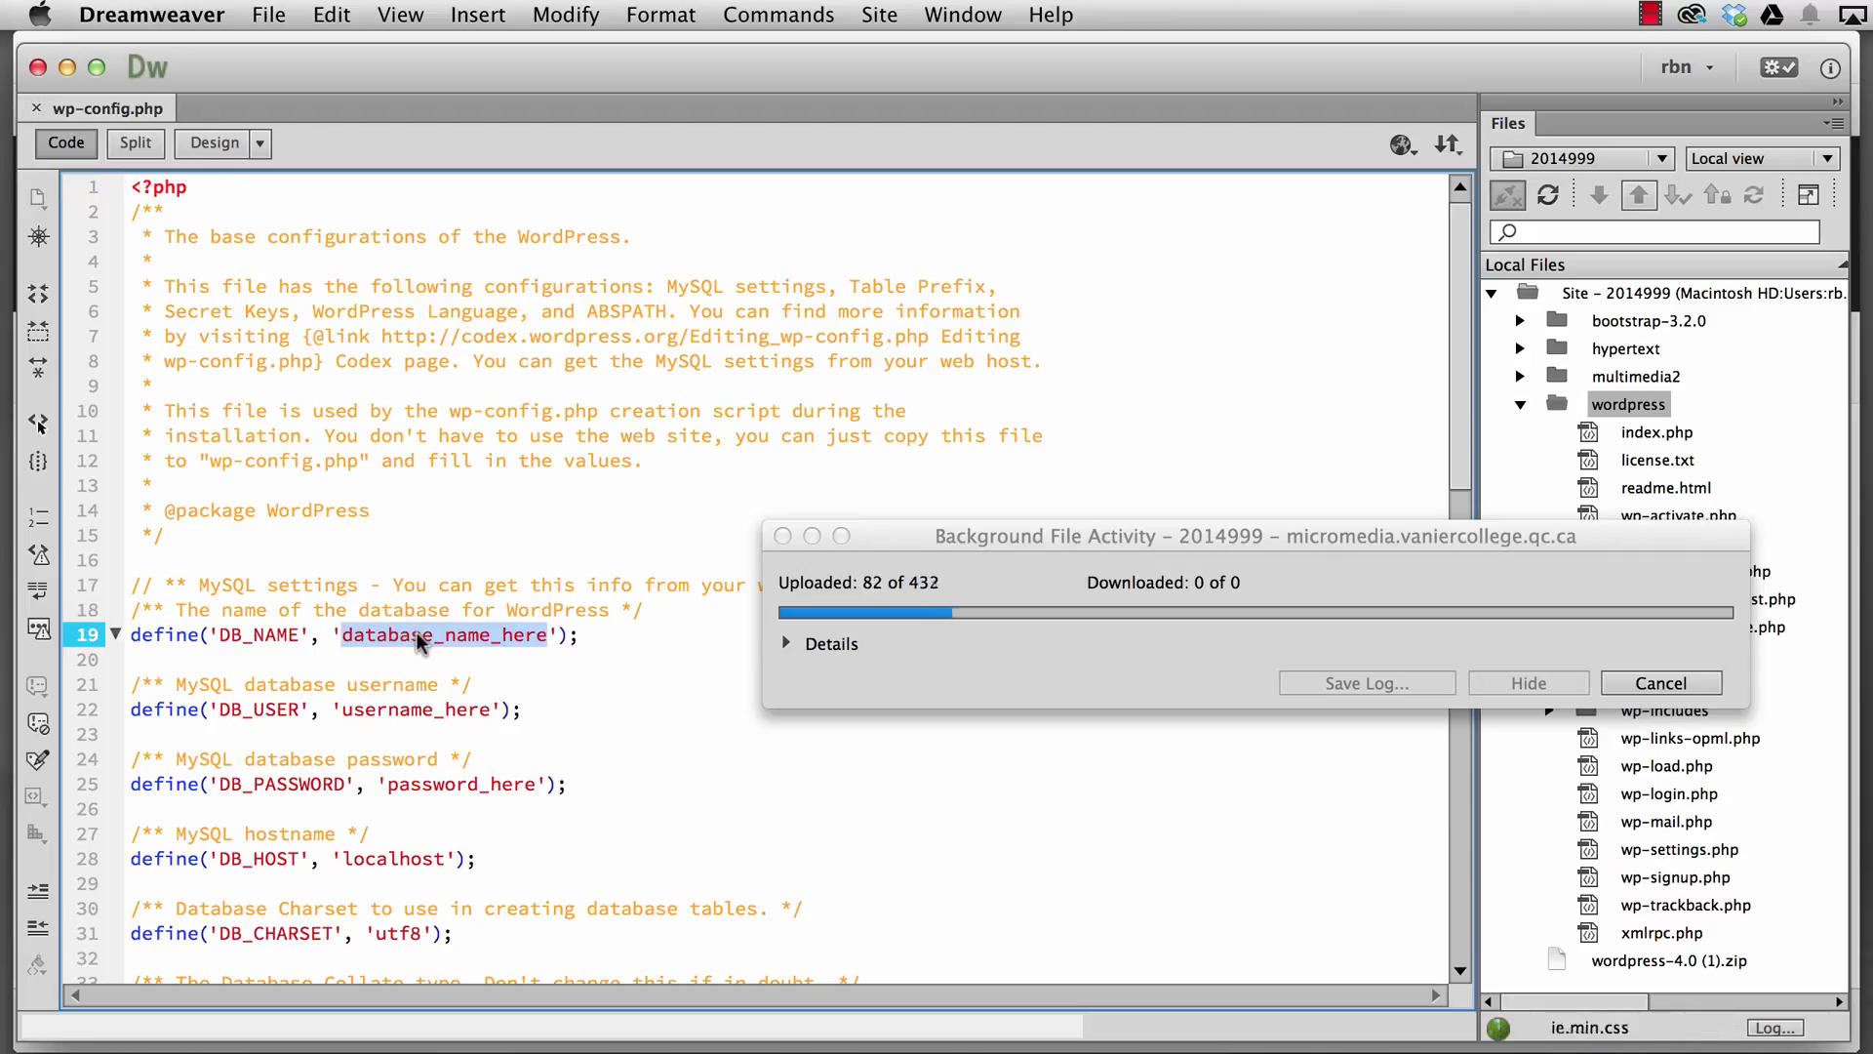
pyautogui.write('2014999')
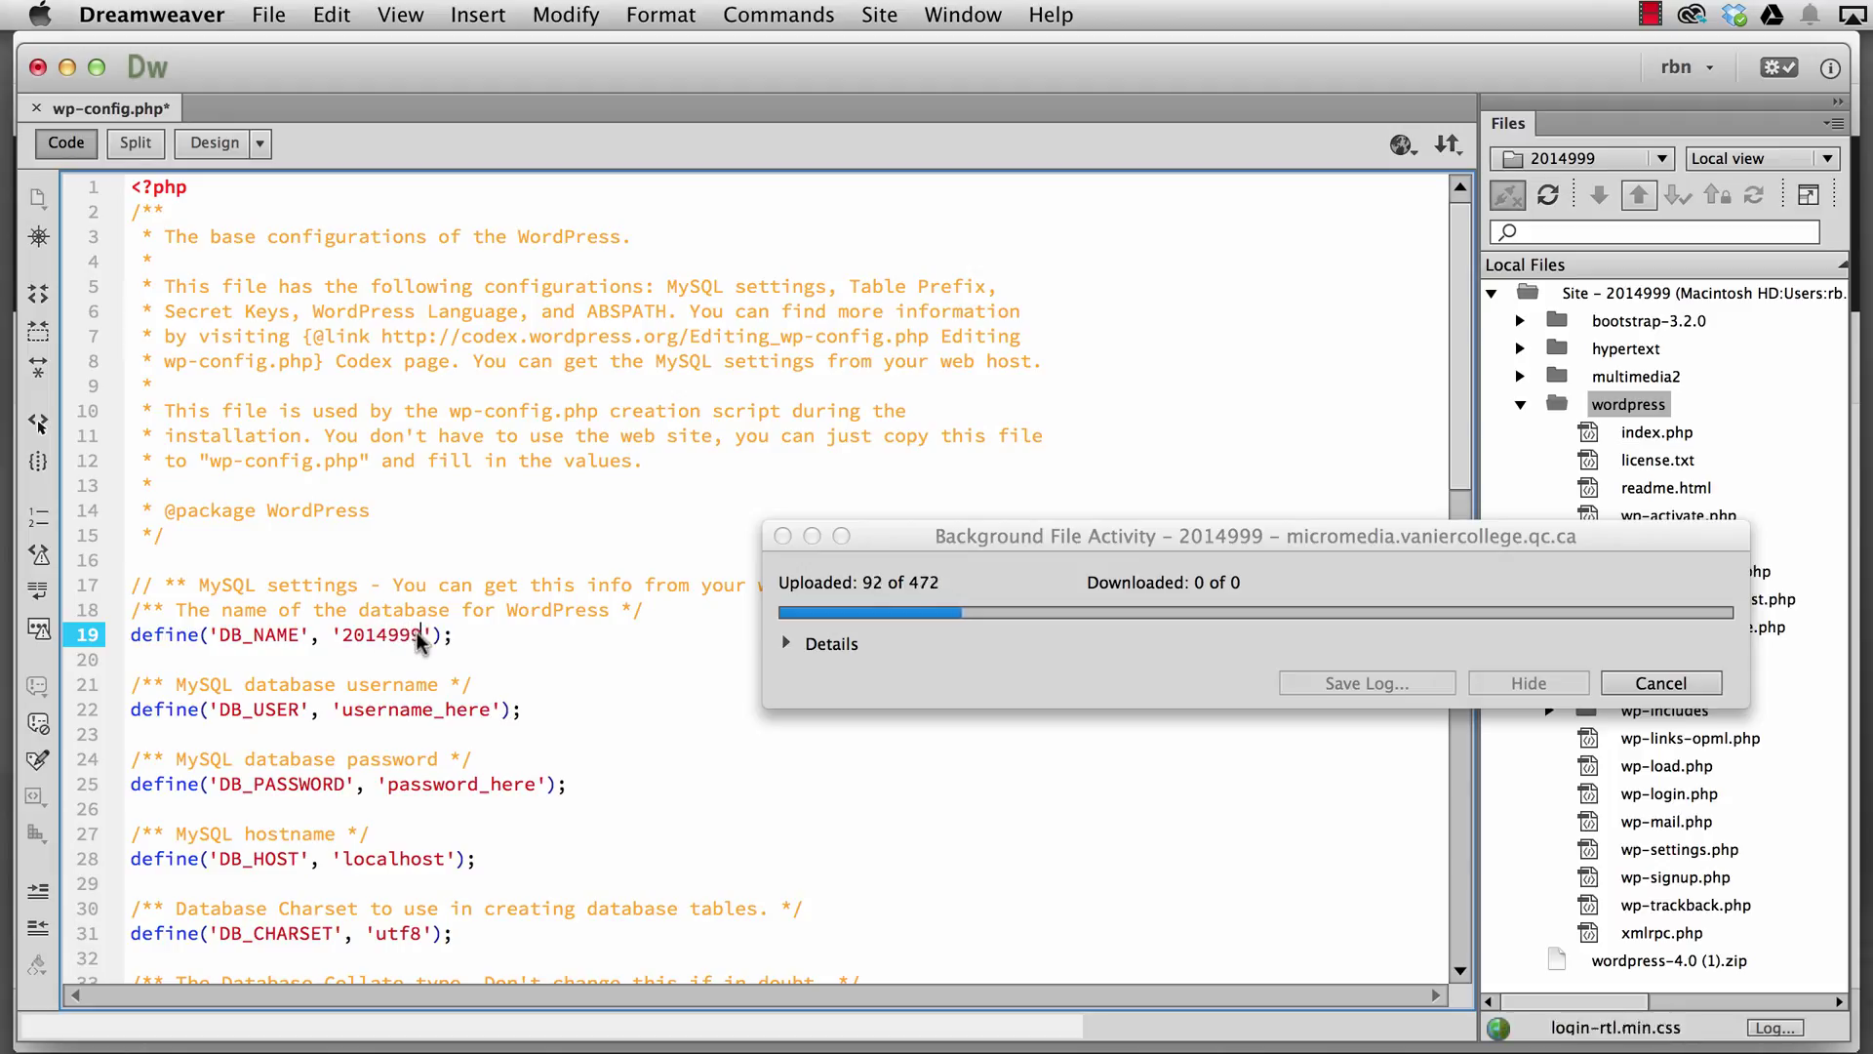
pyautogui.write('w')
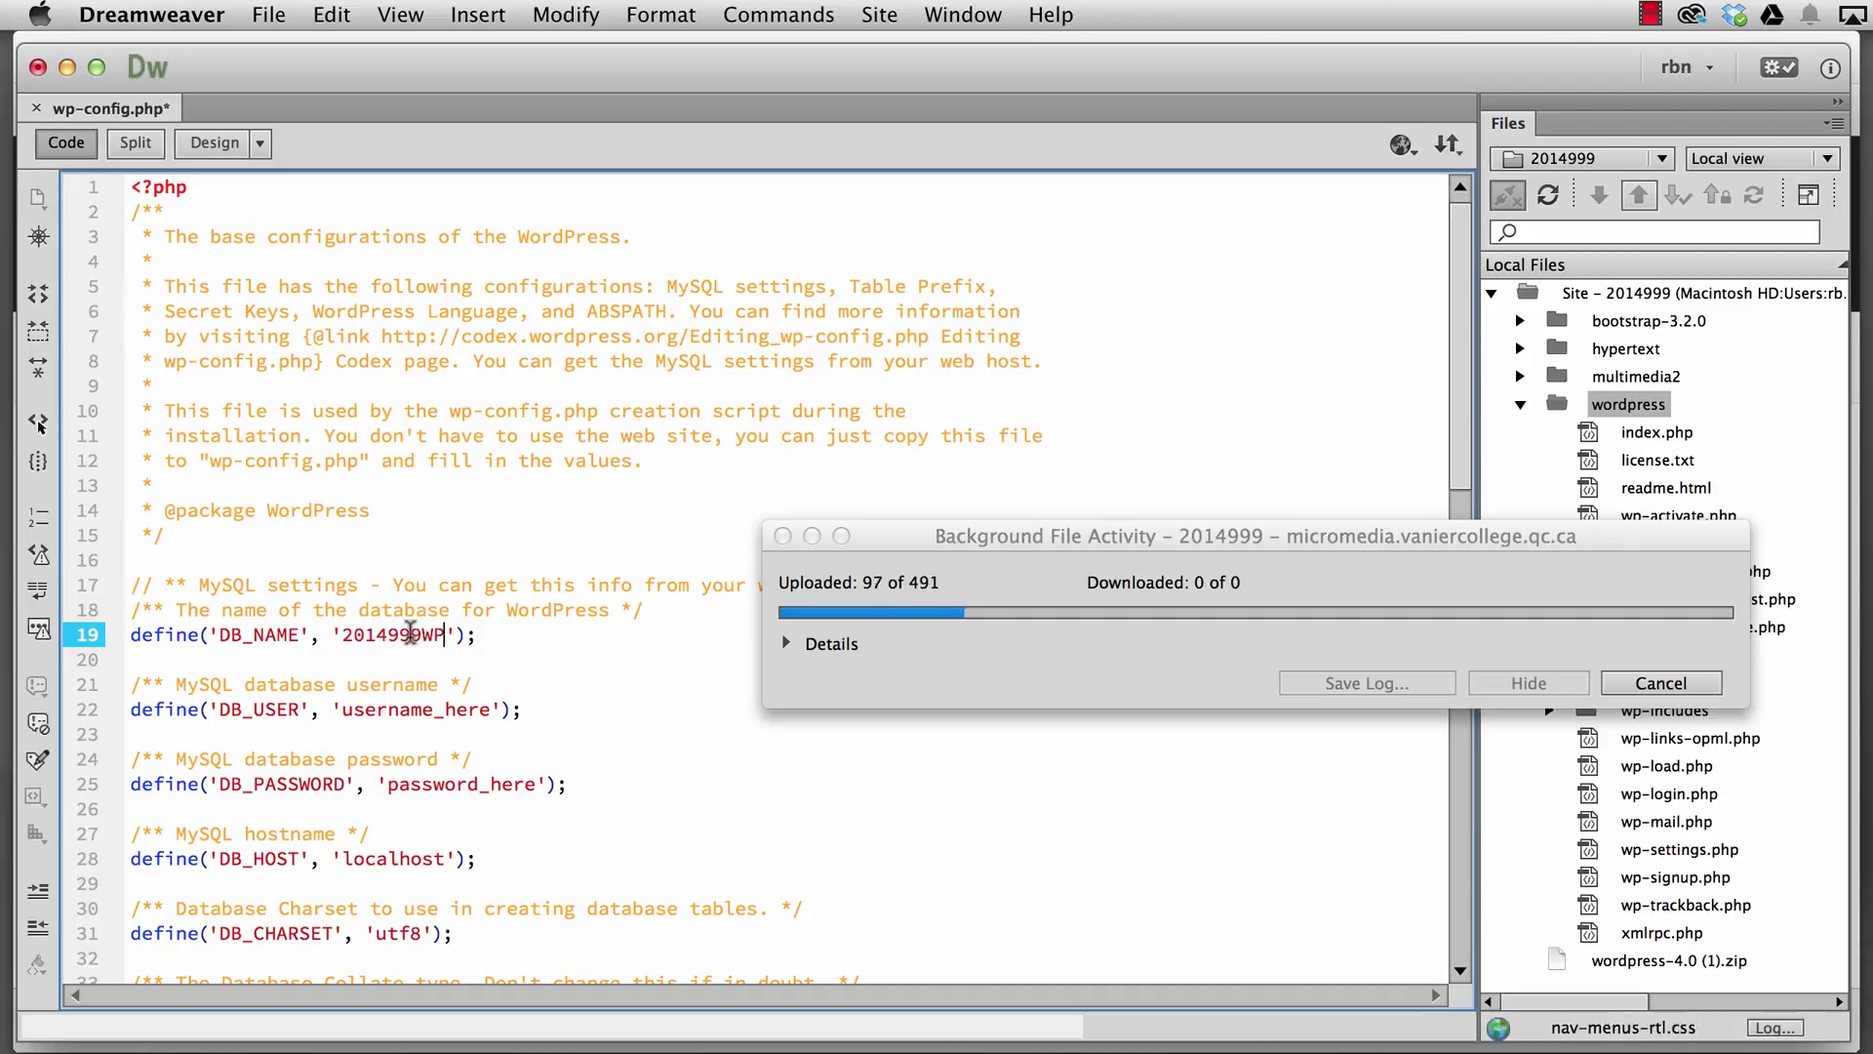
pyautogui.doubleClick(411, 634)
pyautogui.press('super+c')
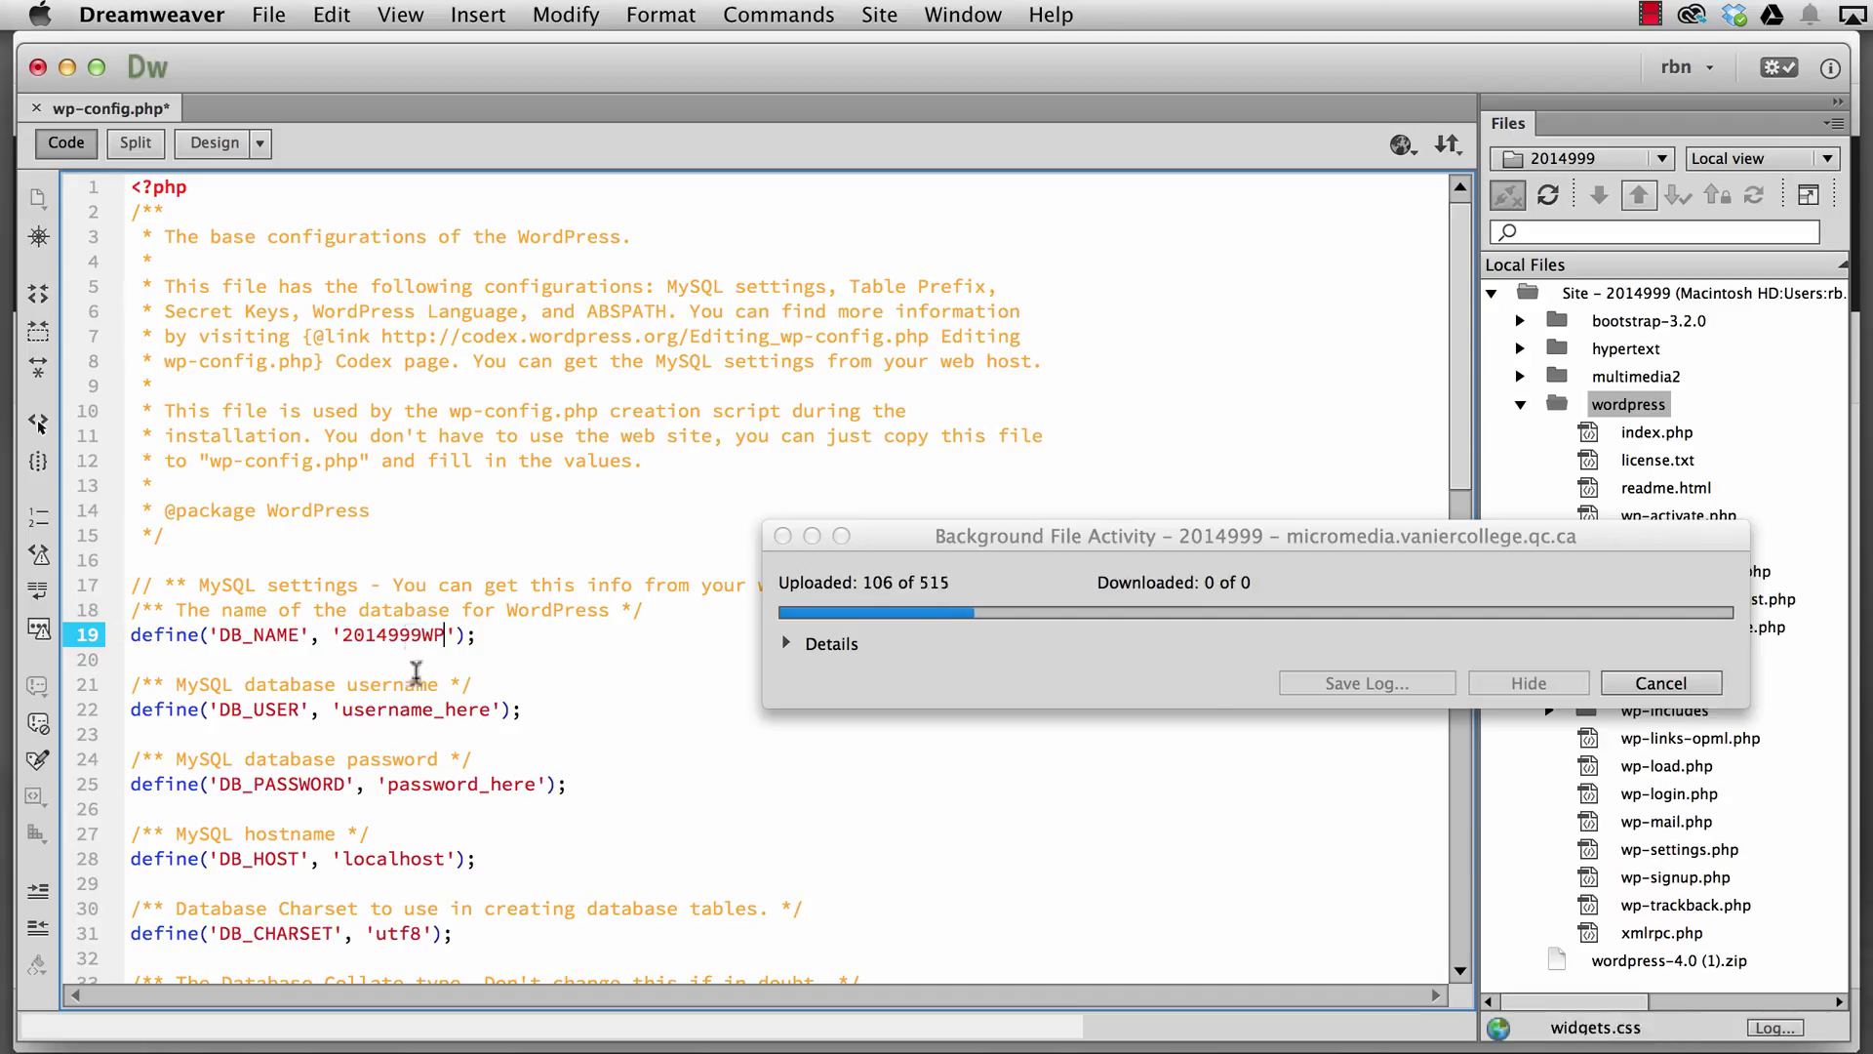
pyautogui.doubleClick(418, 710)
pyautogui.press('super+v')
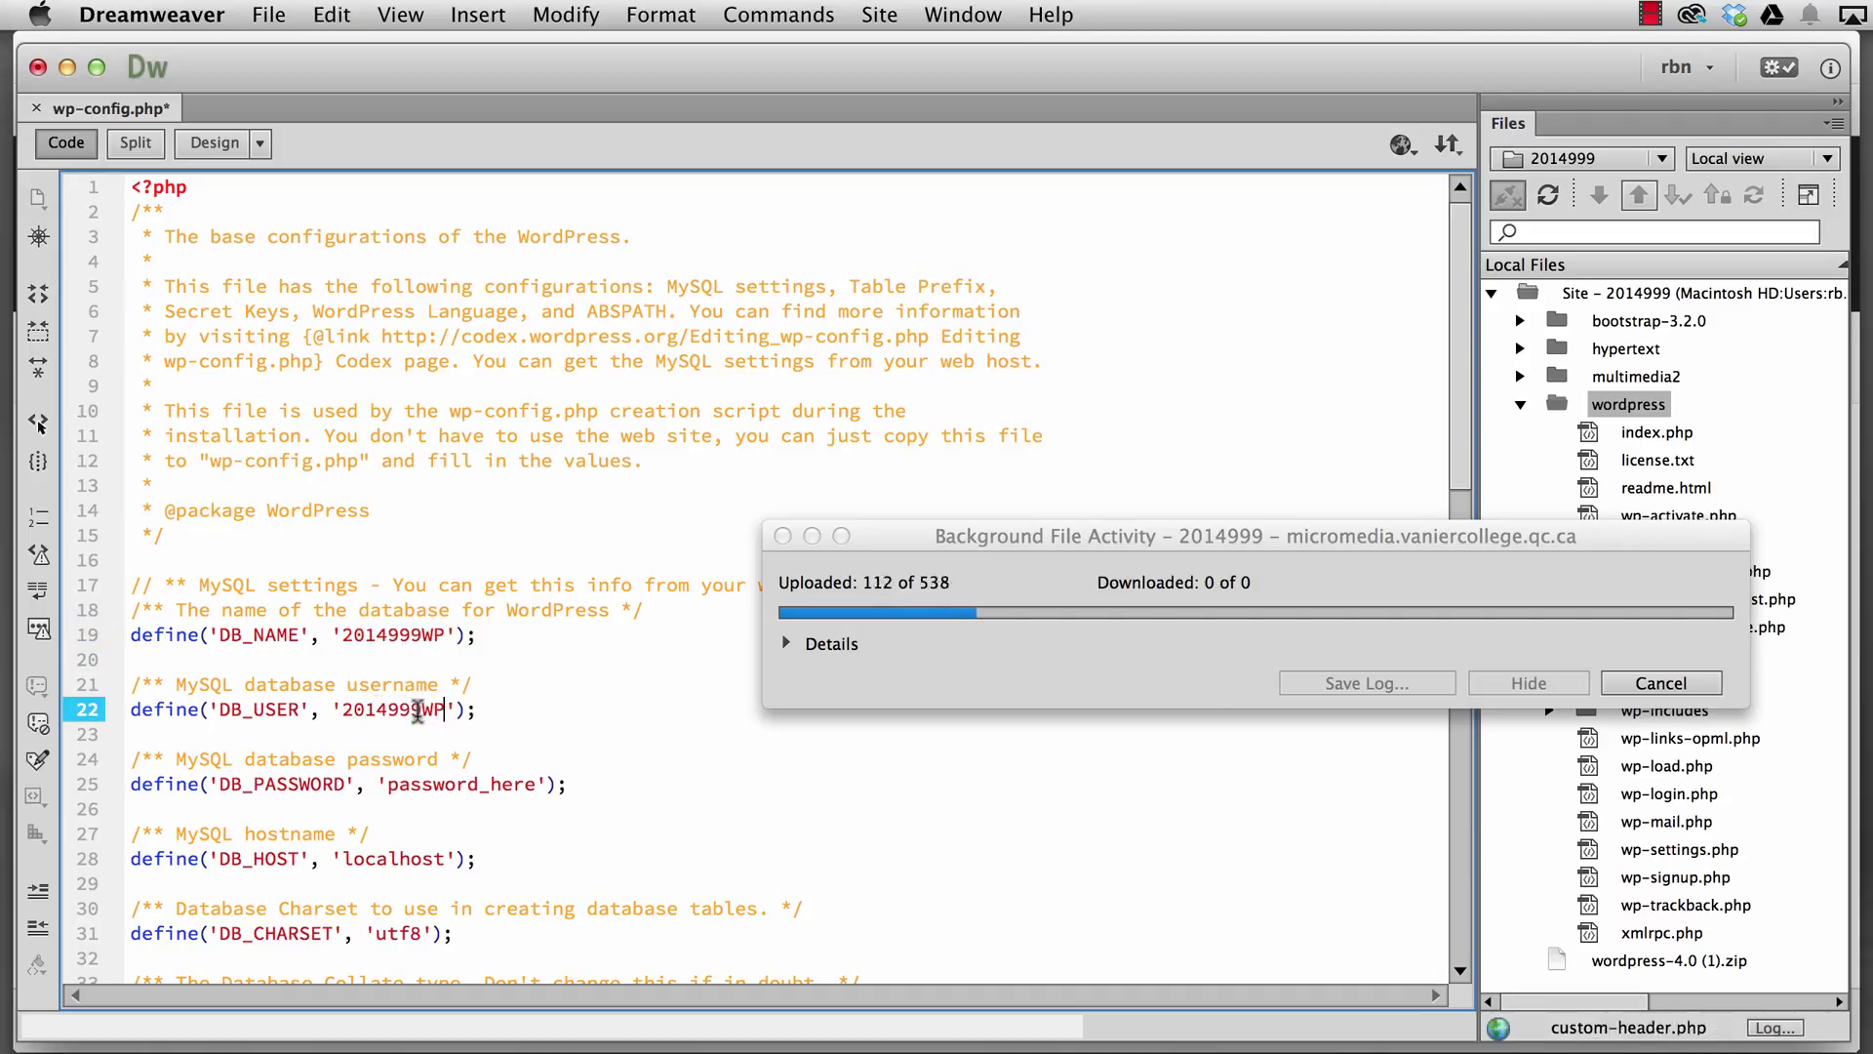
# Fill in the database password for DB_PASSWORD and save wp-config.php.
pyautogui.doubleClick(472, 784)
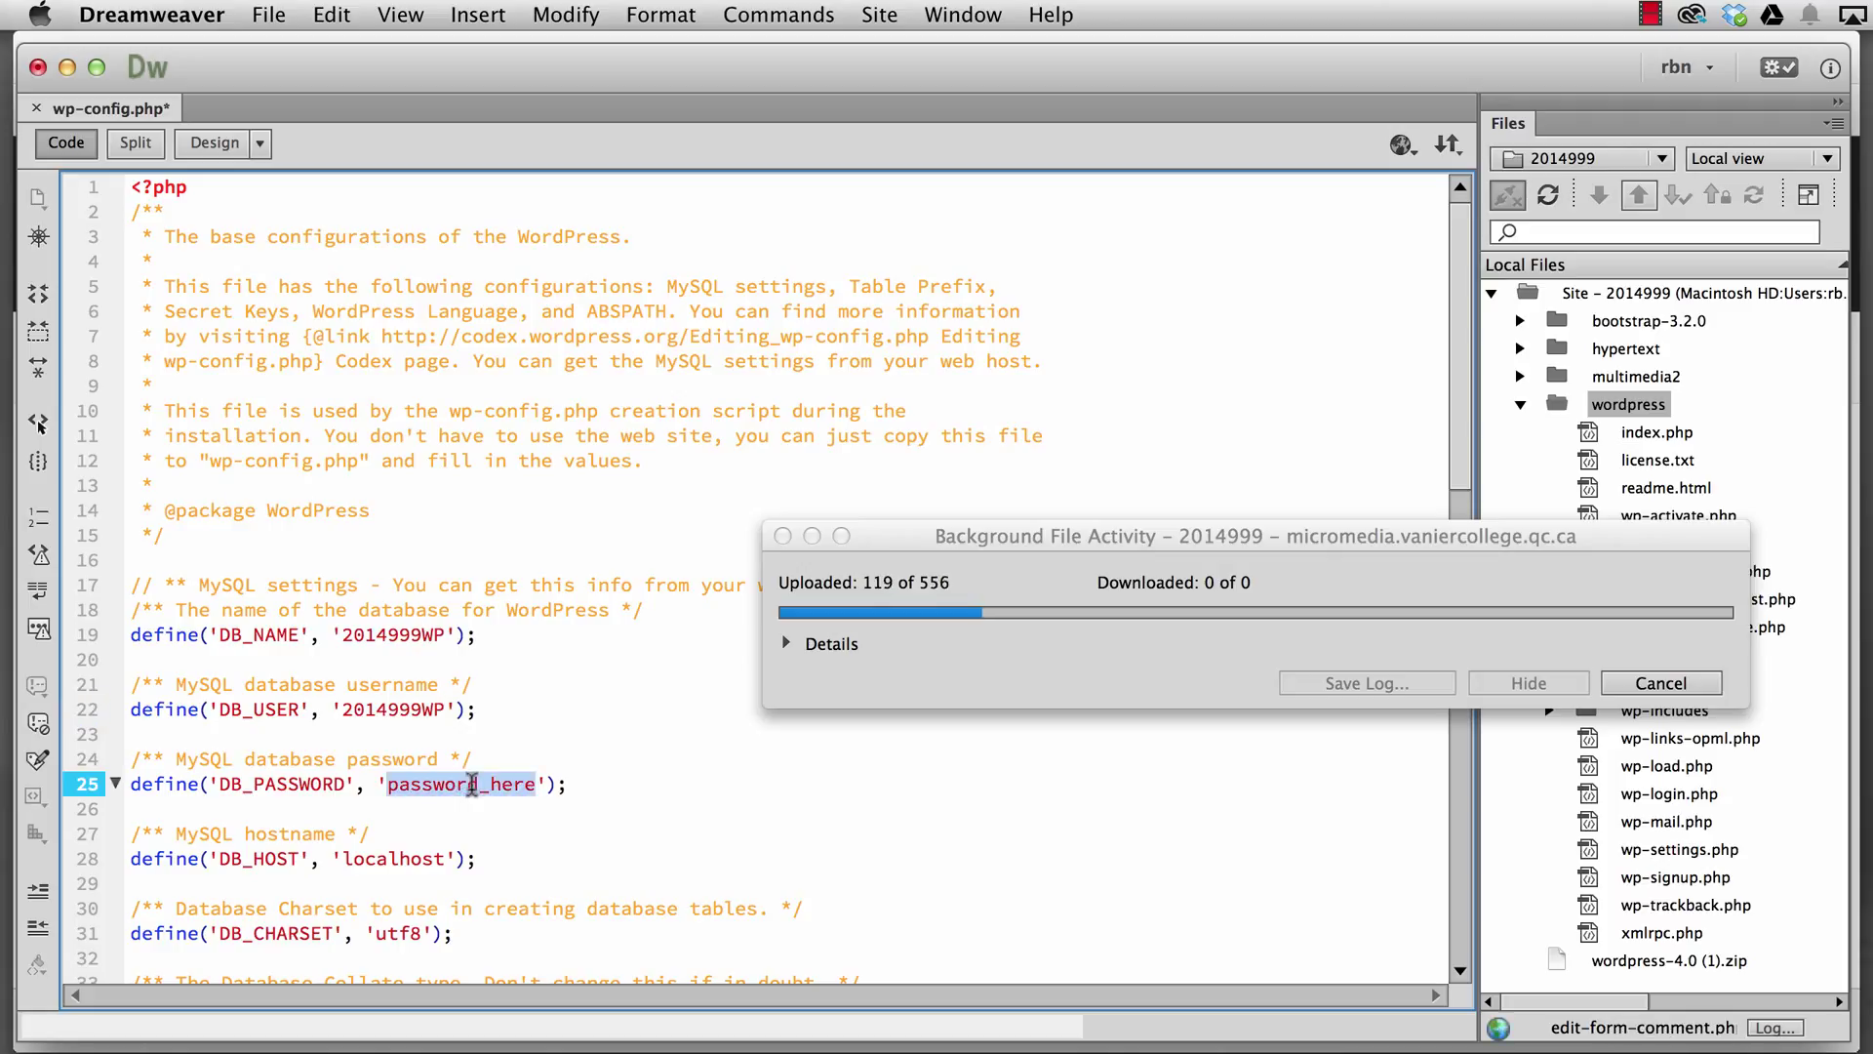
pyautogui.click(742, 812)
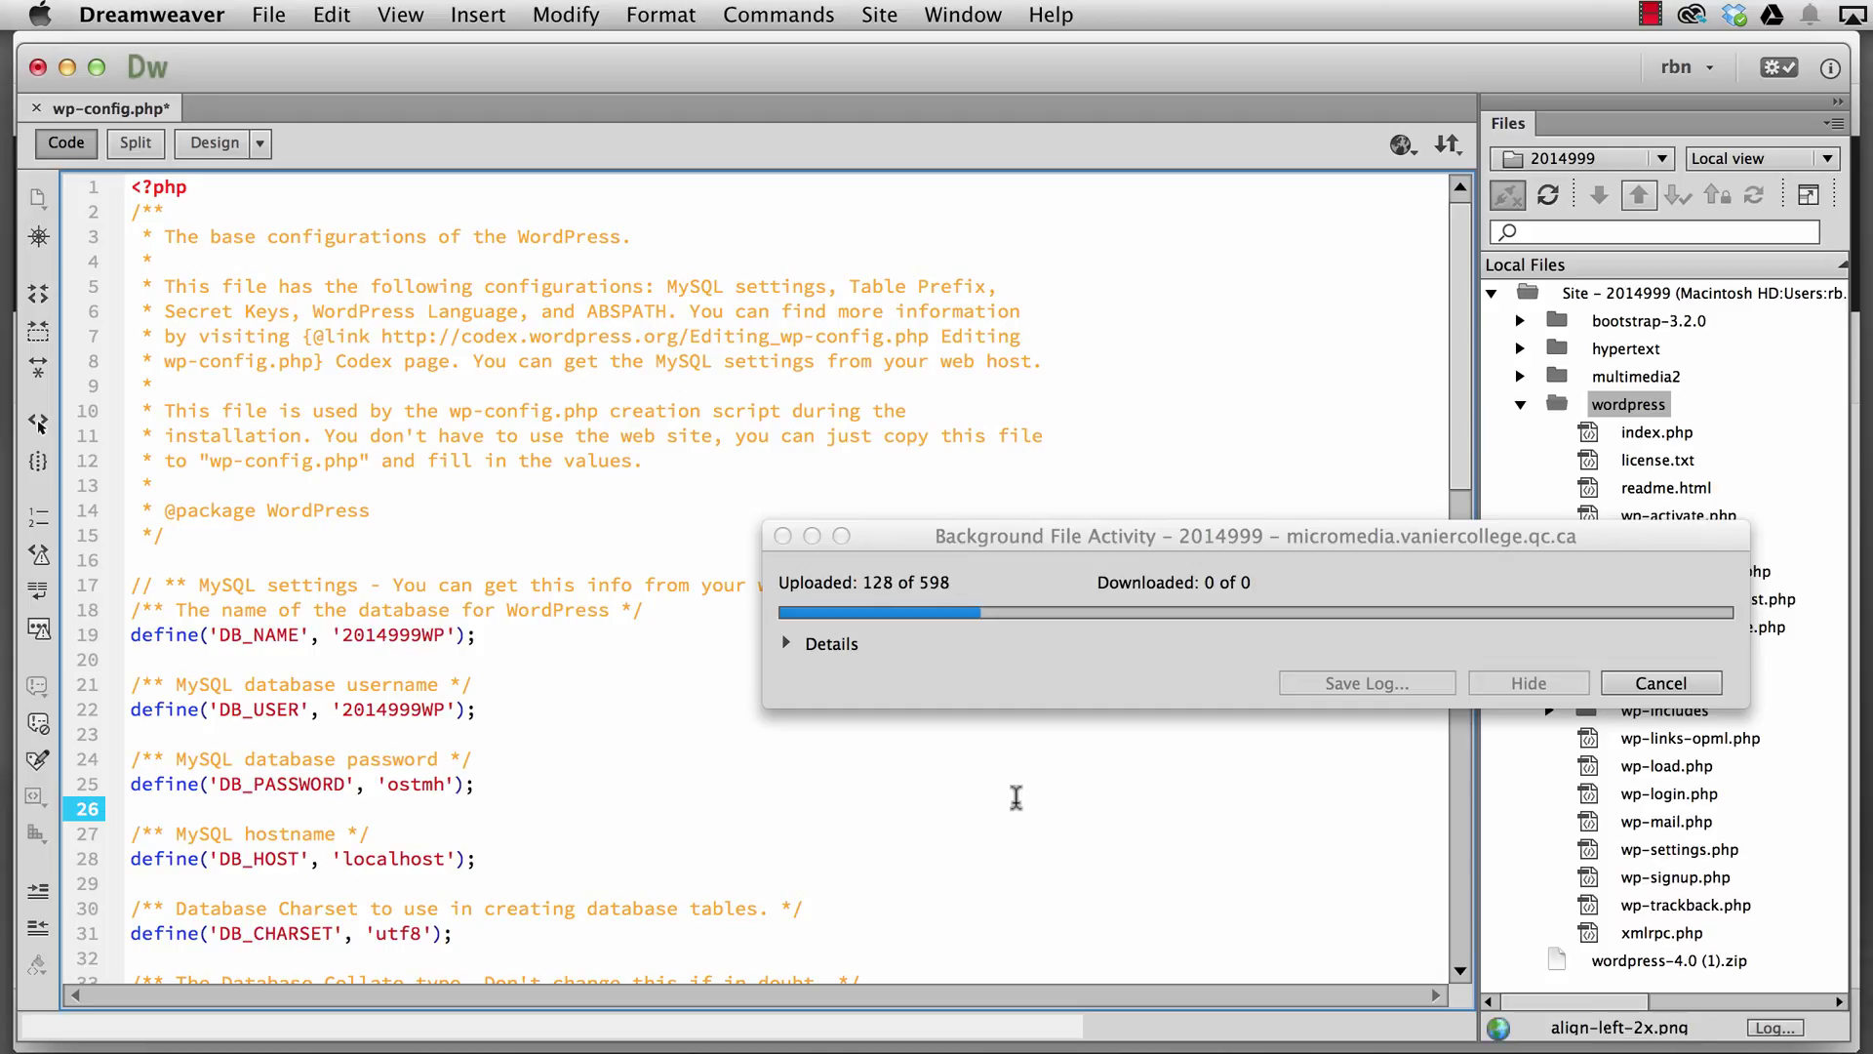
pyautogui.press('super+s')
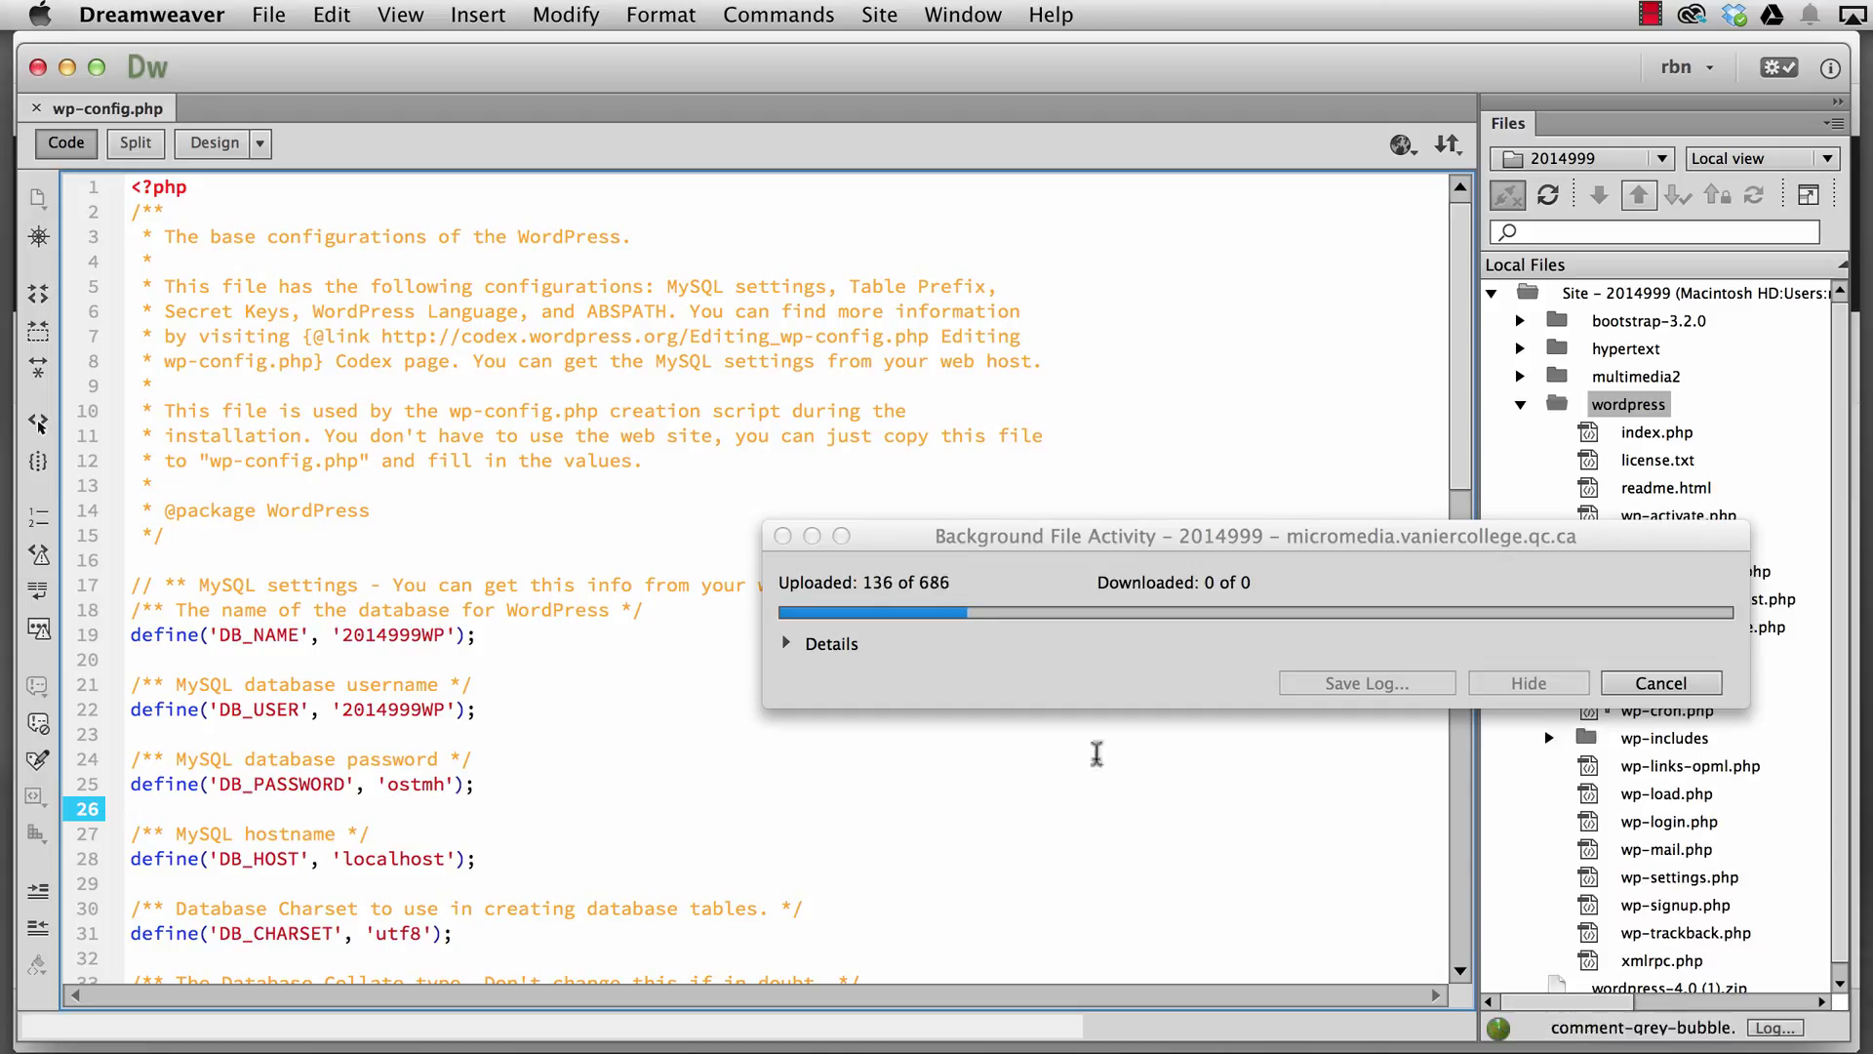
pyautogui.moveTo(1293, 553); pyautogui.dragTo(1109, 537)
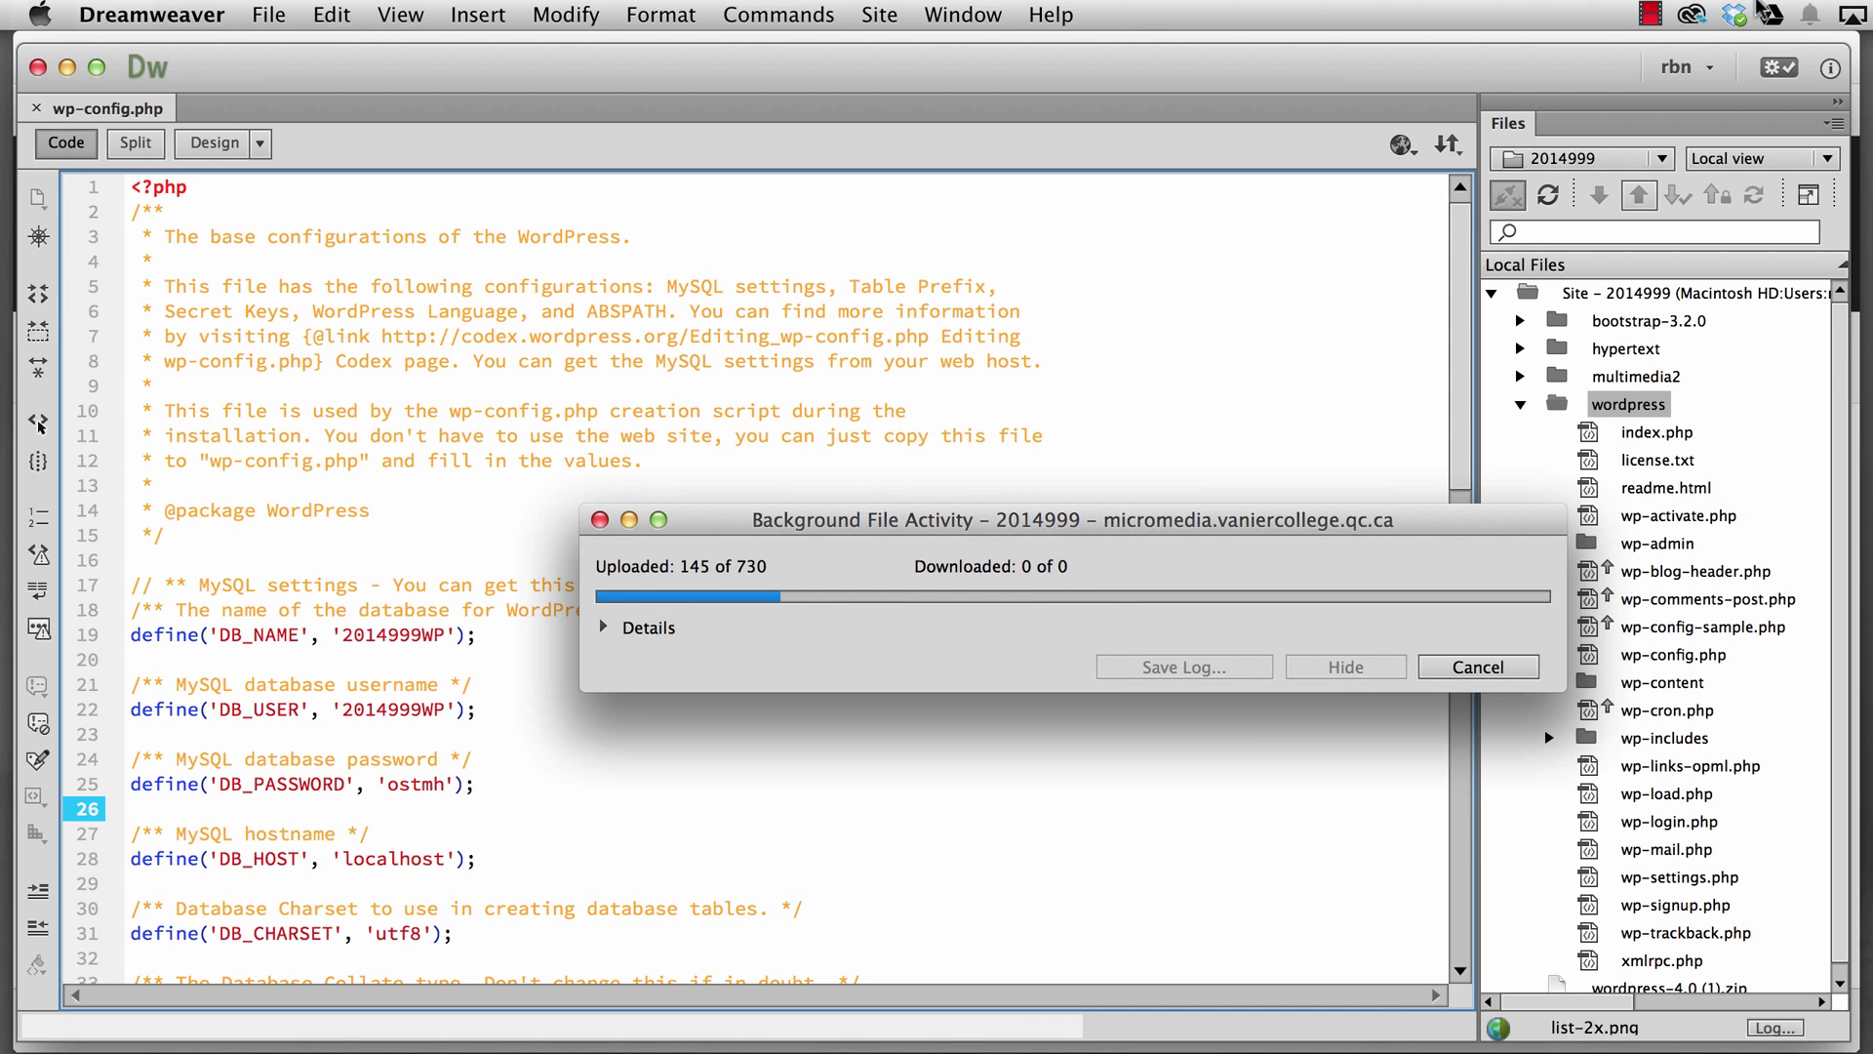
pyautogui.click(1654, 14)
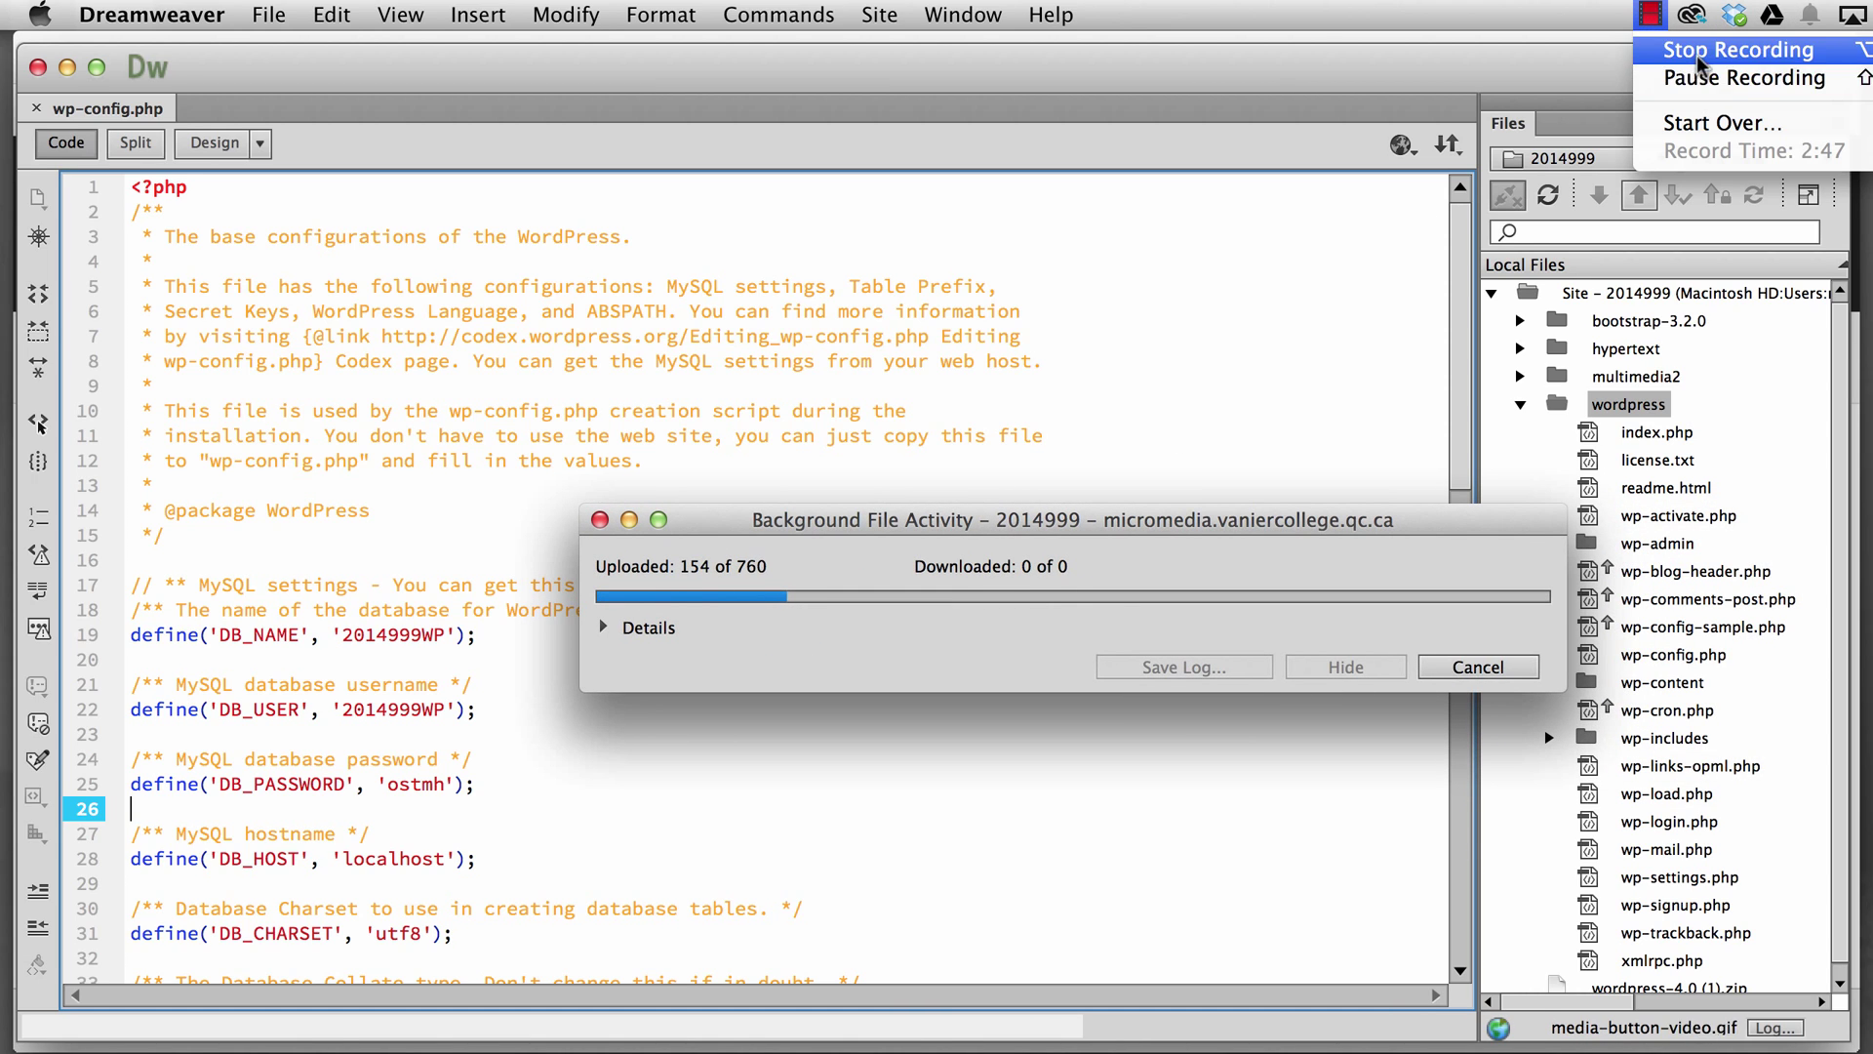
# After the wordpress upload finishes, put the edited wp-config.php on the server without dependent files.
pyautogui.click(1699, 83)
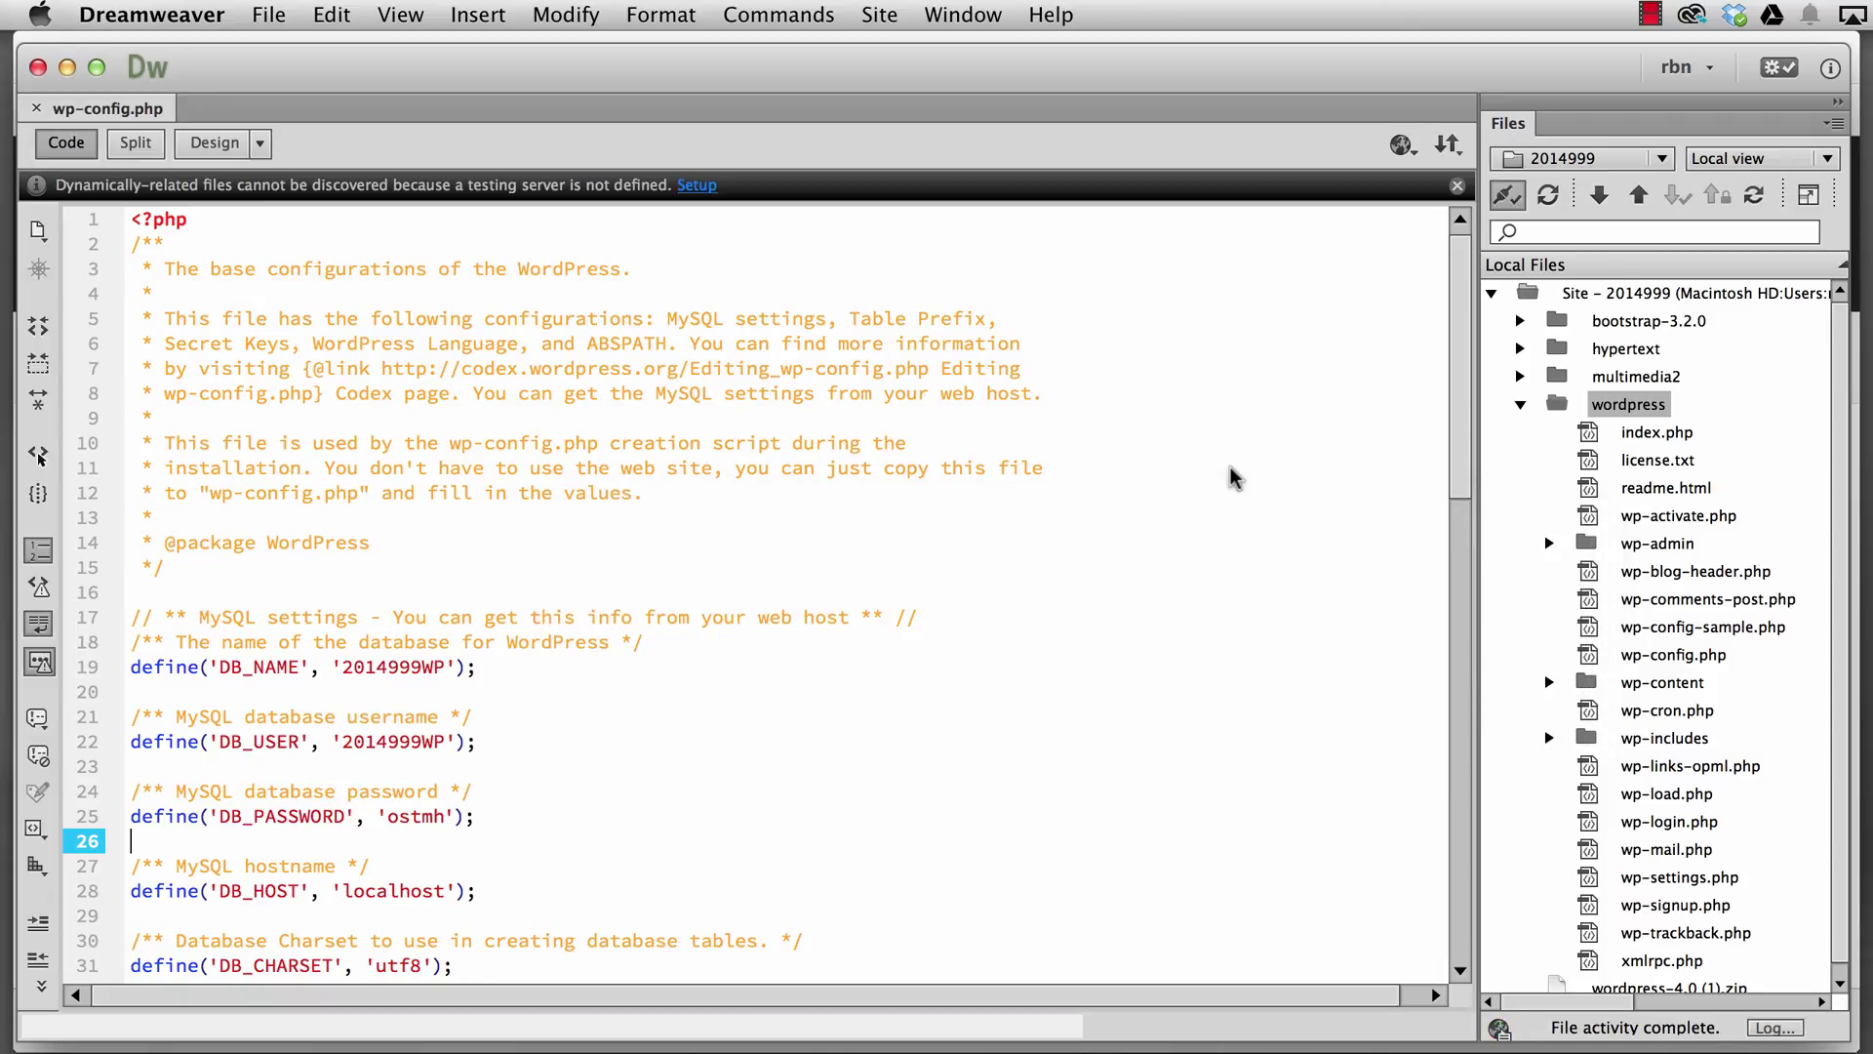
pyautogui.click(715, 532)
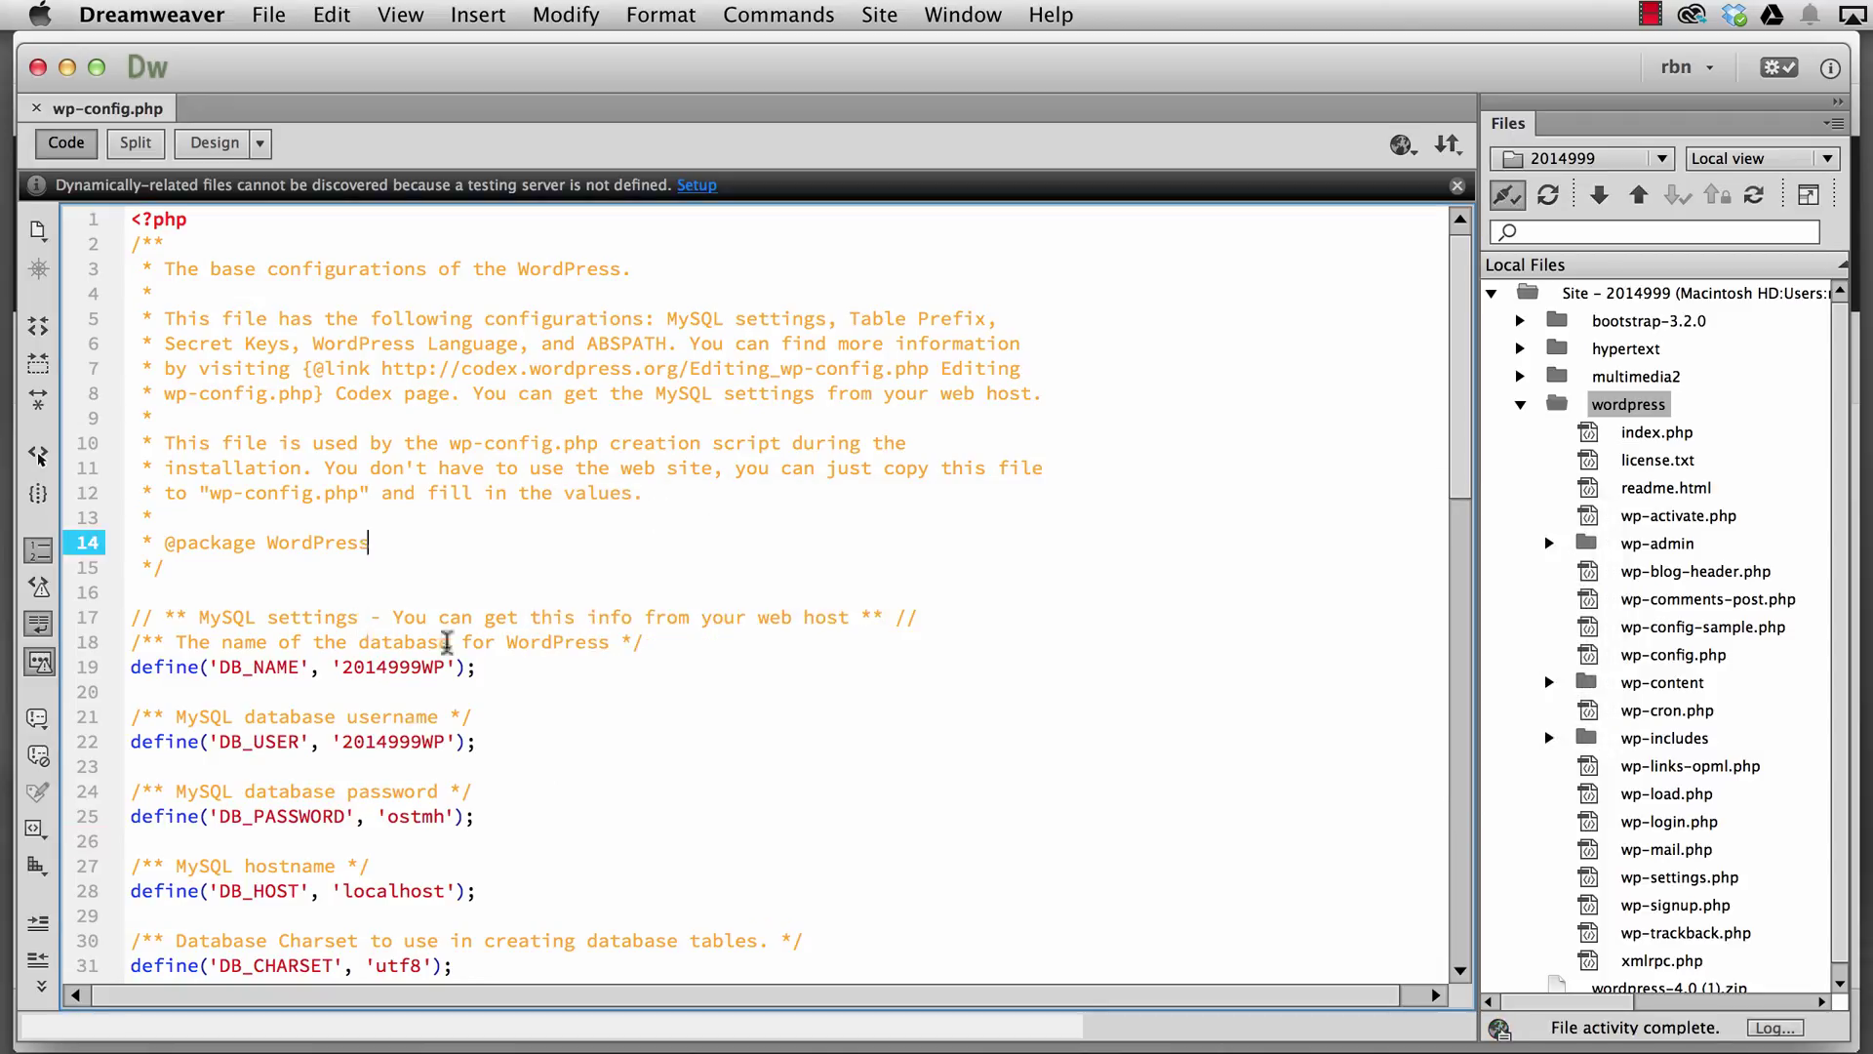
pyautogui.click(379, 666)
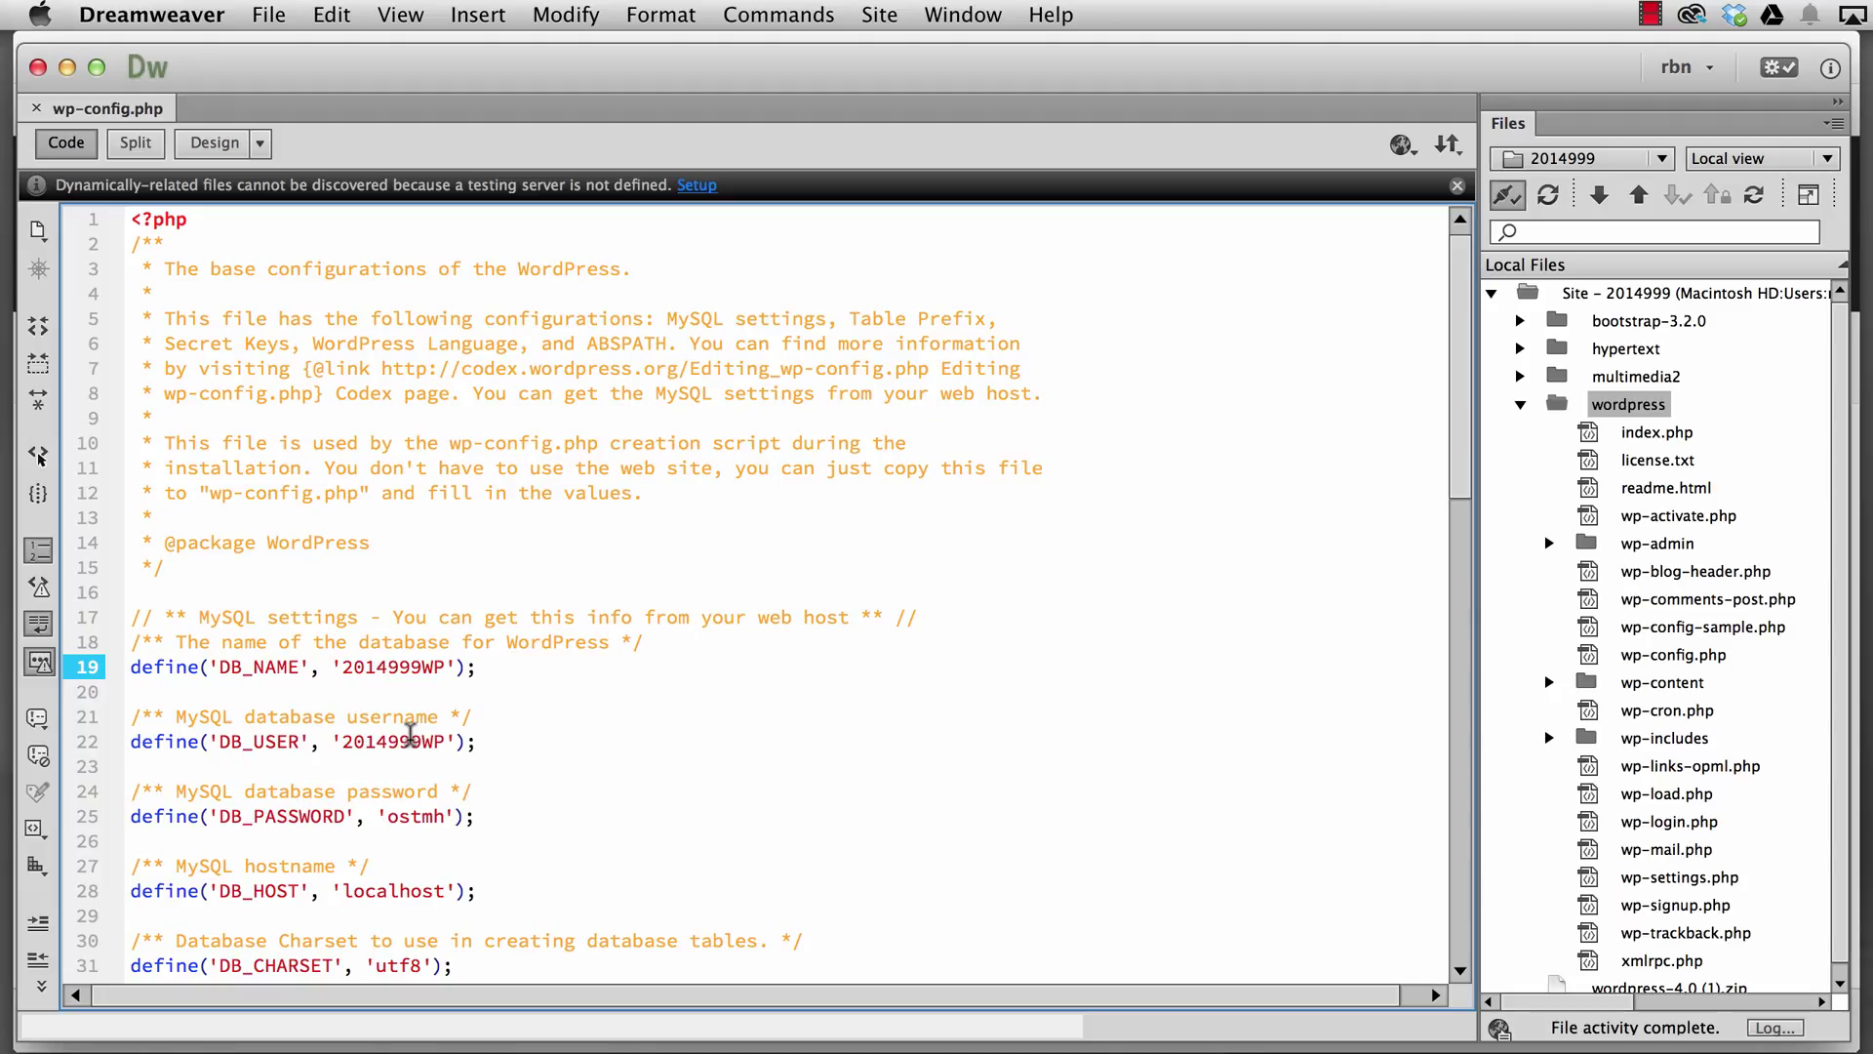
pyautogui.click(409, 741)
pyautogui.press('super+shift+u')
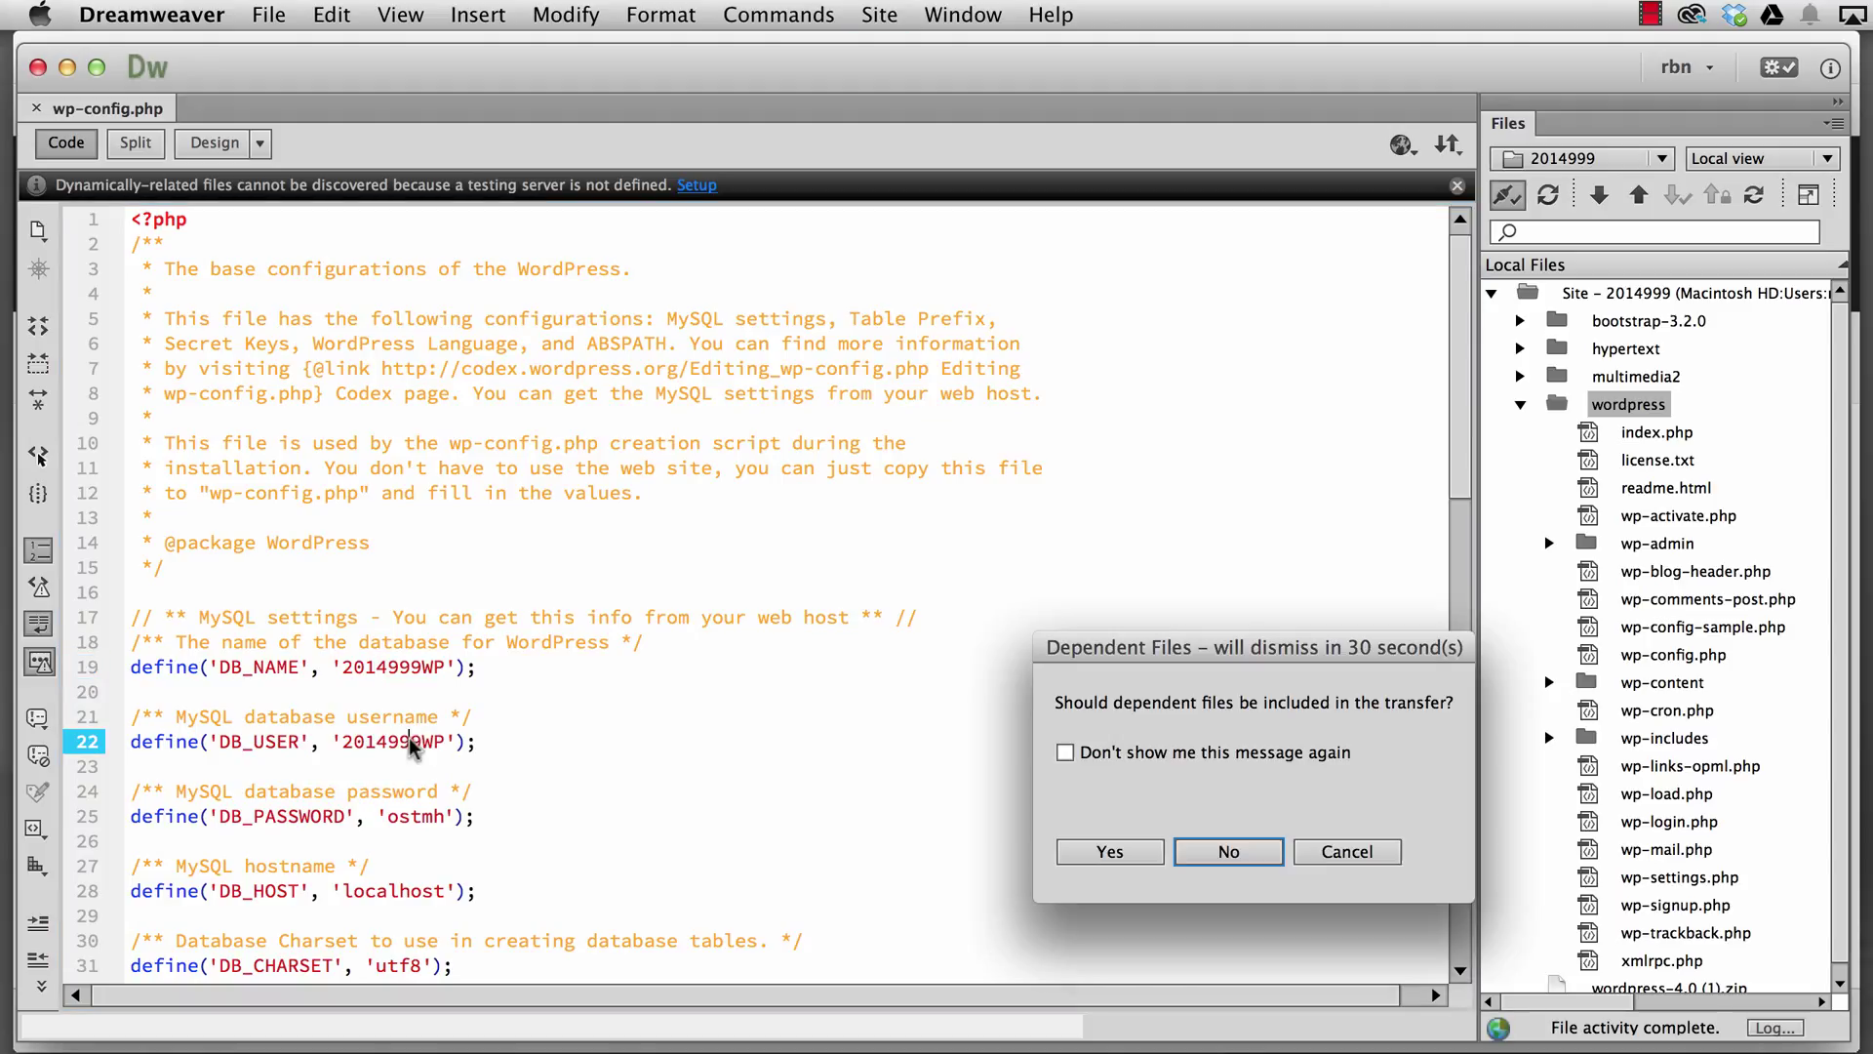
pyautogui.click(1209, 854)
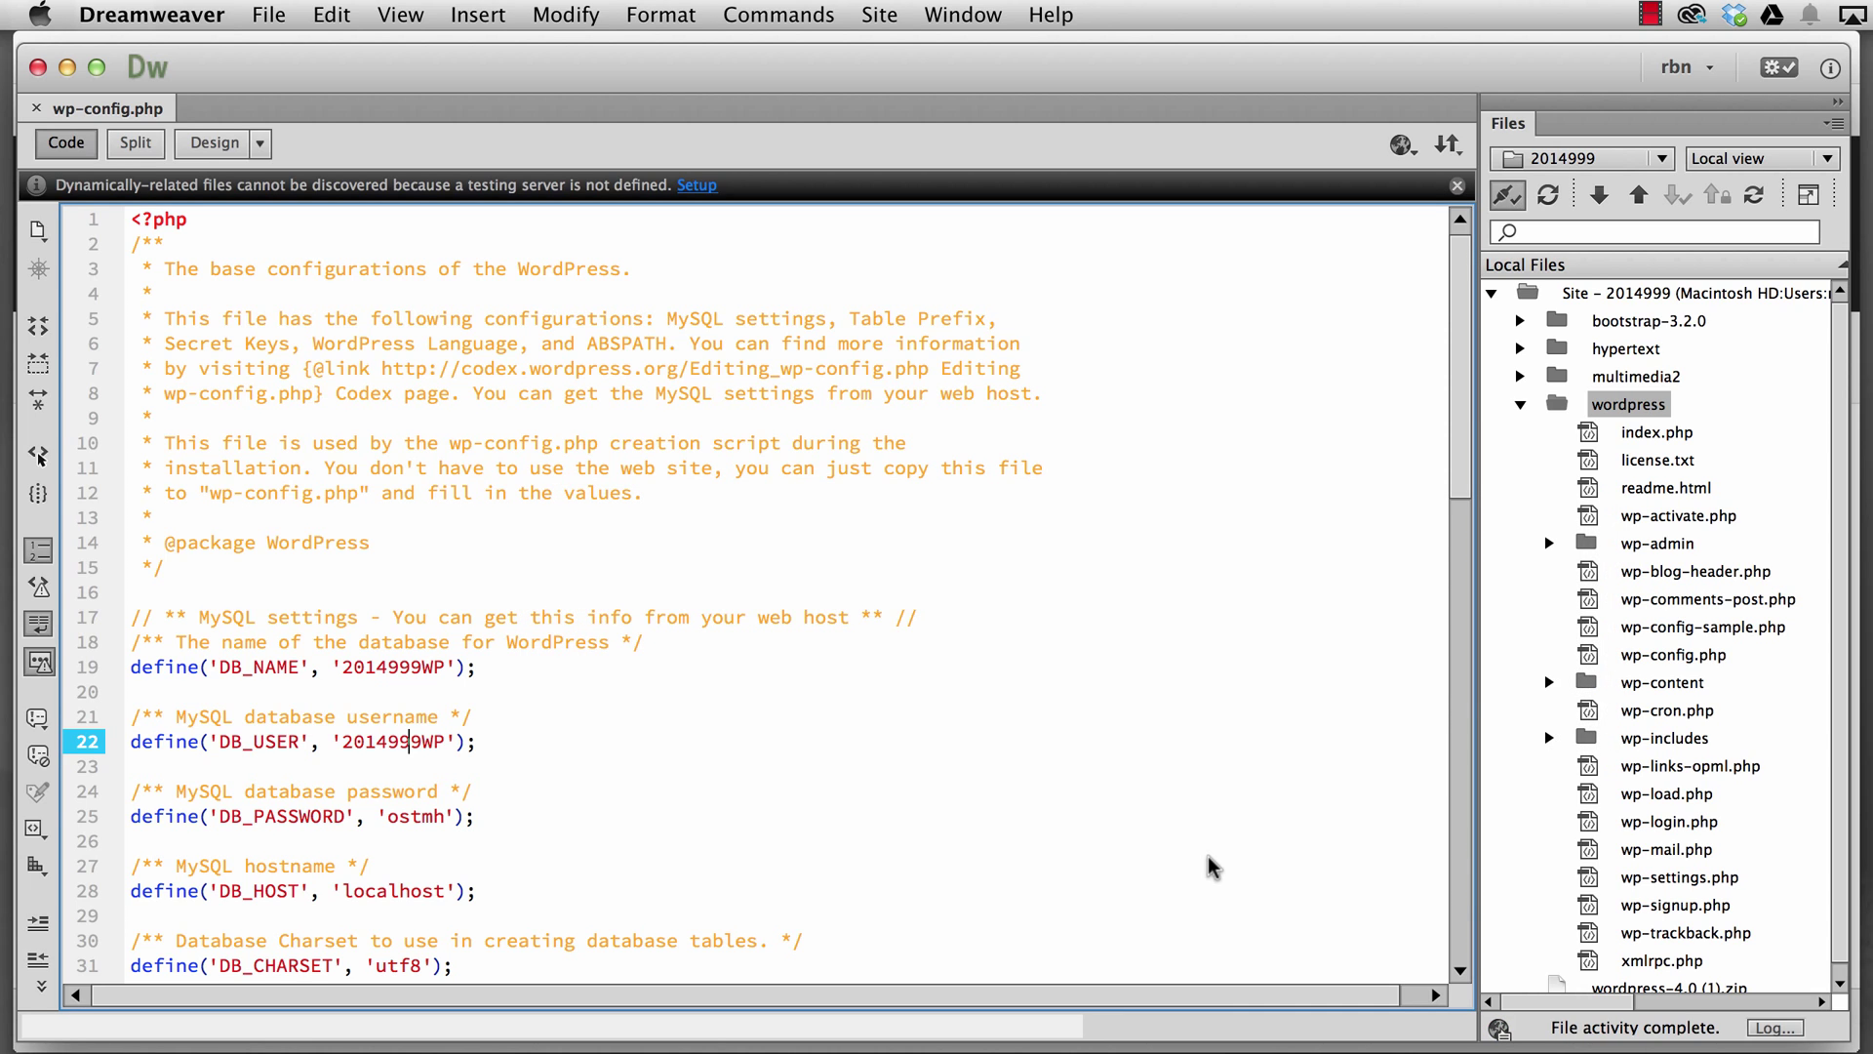
# Load the 2014999/wordpress/ address in Chrome to reach the WordPress install page.
pyautogui.press('super+Tab')
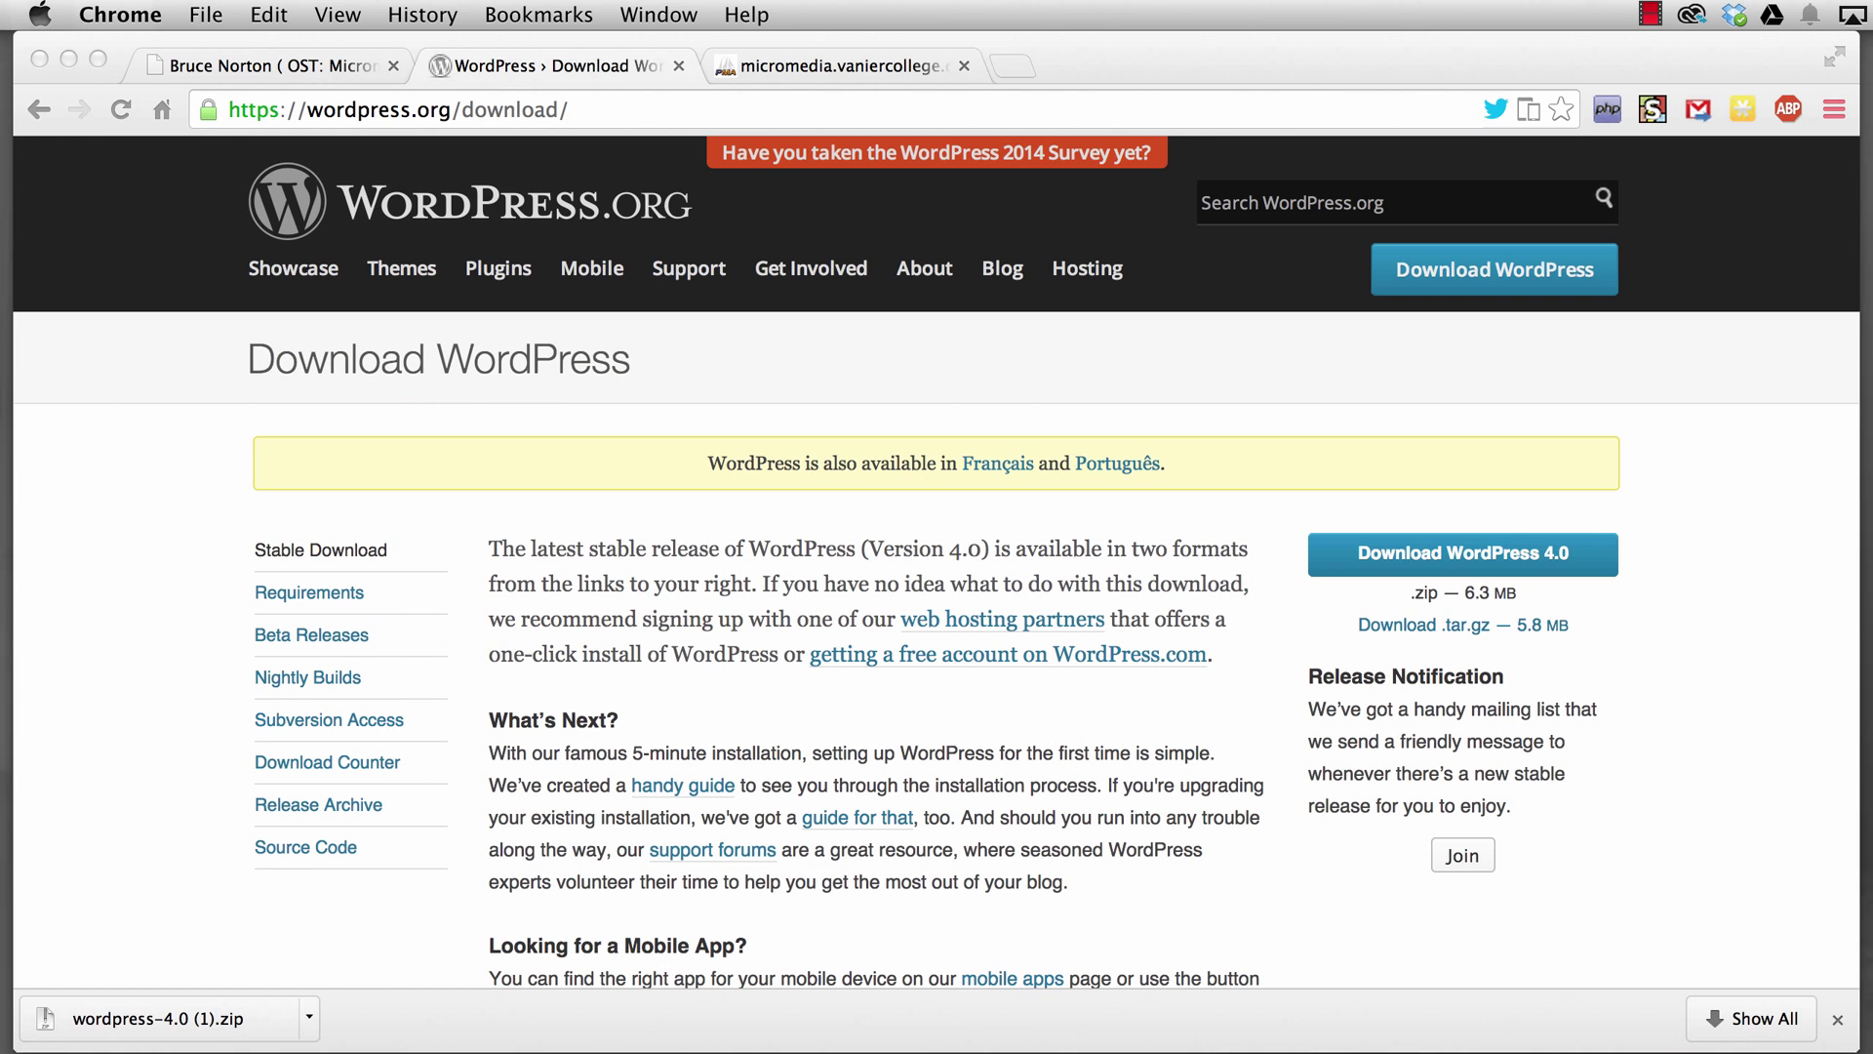
pyautogui.click(794, 66)
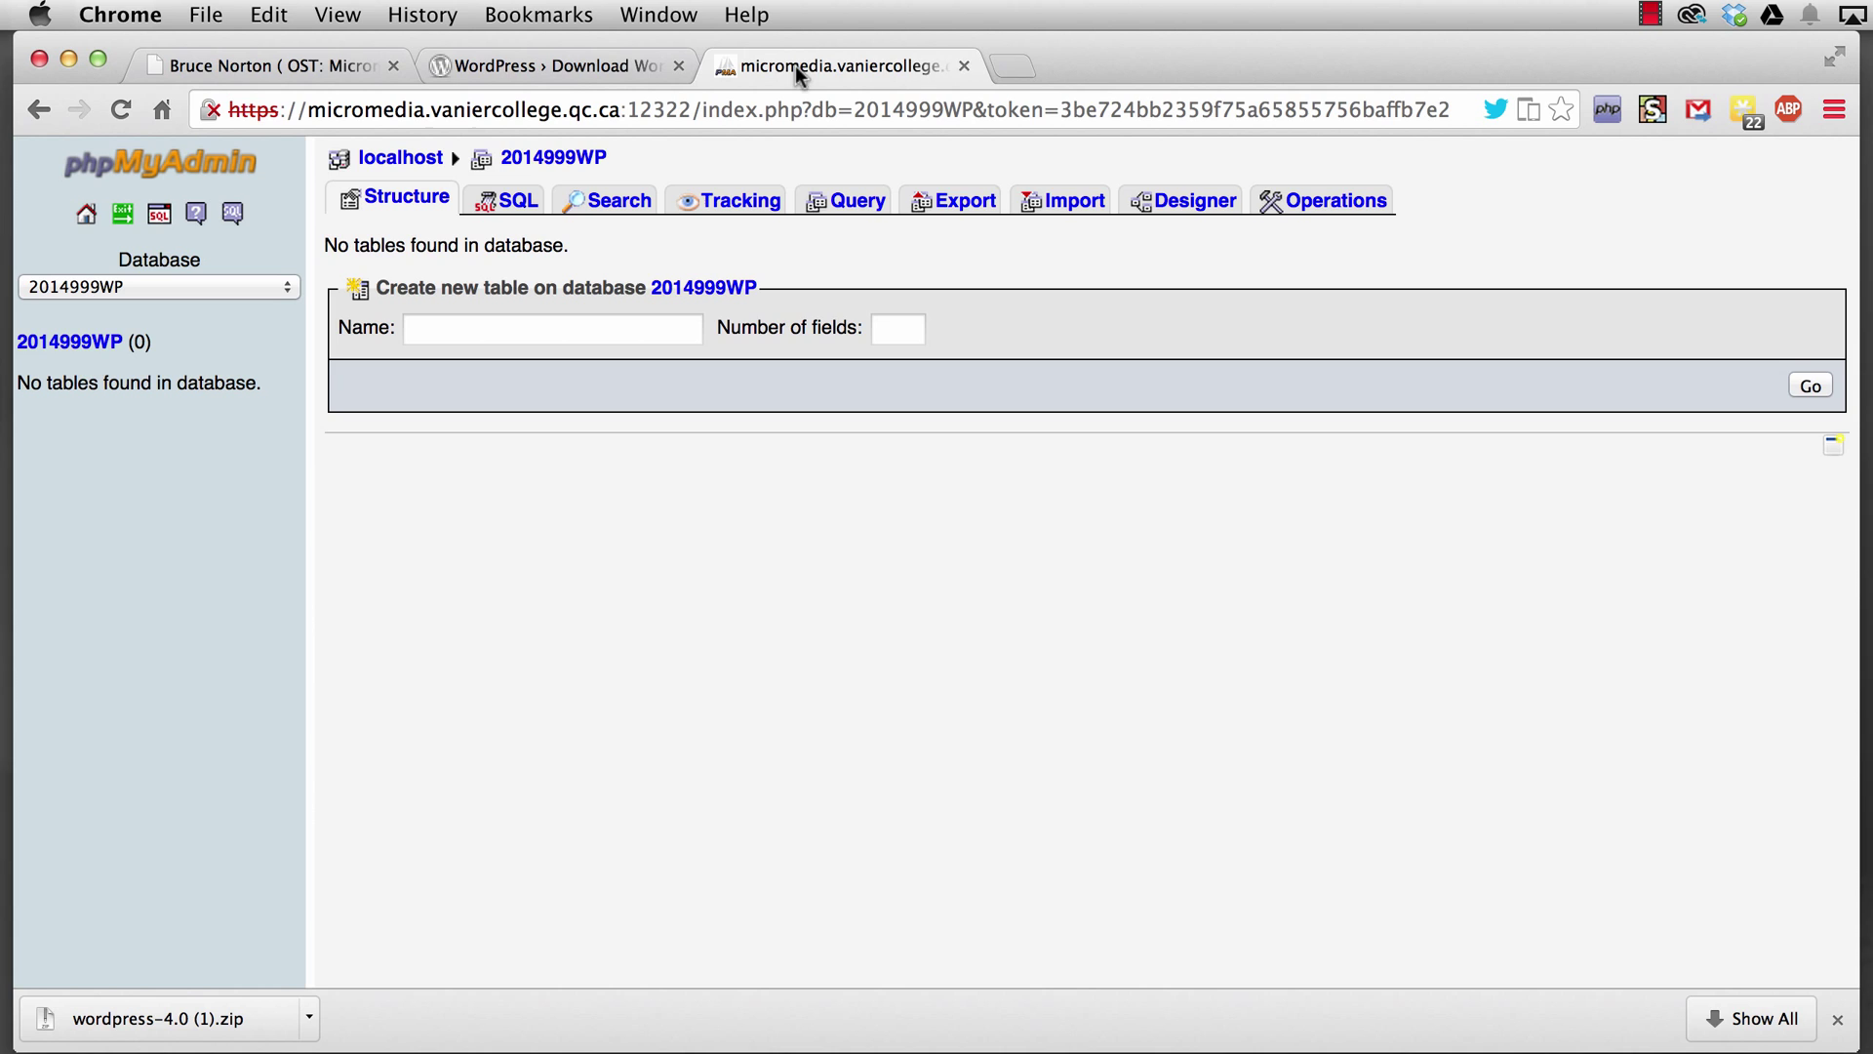
pyautogui.click(1020, 66)
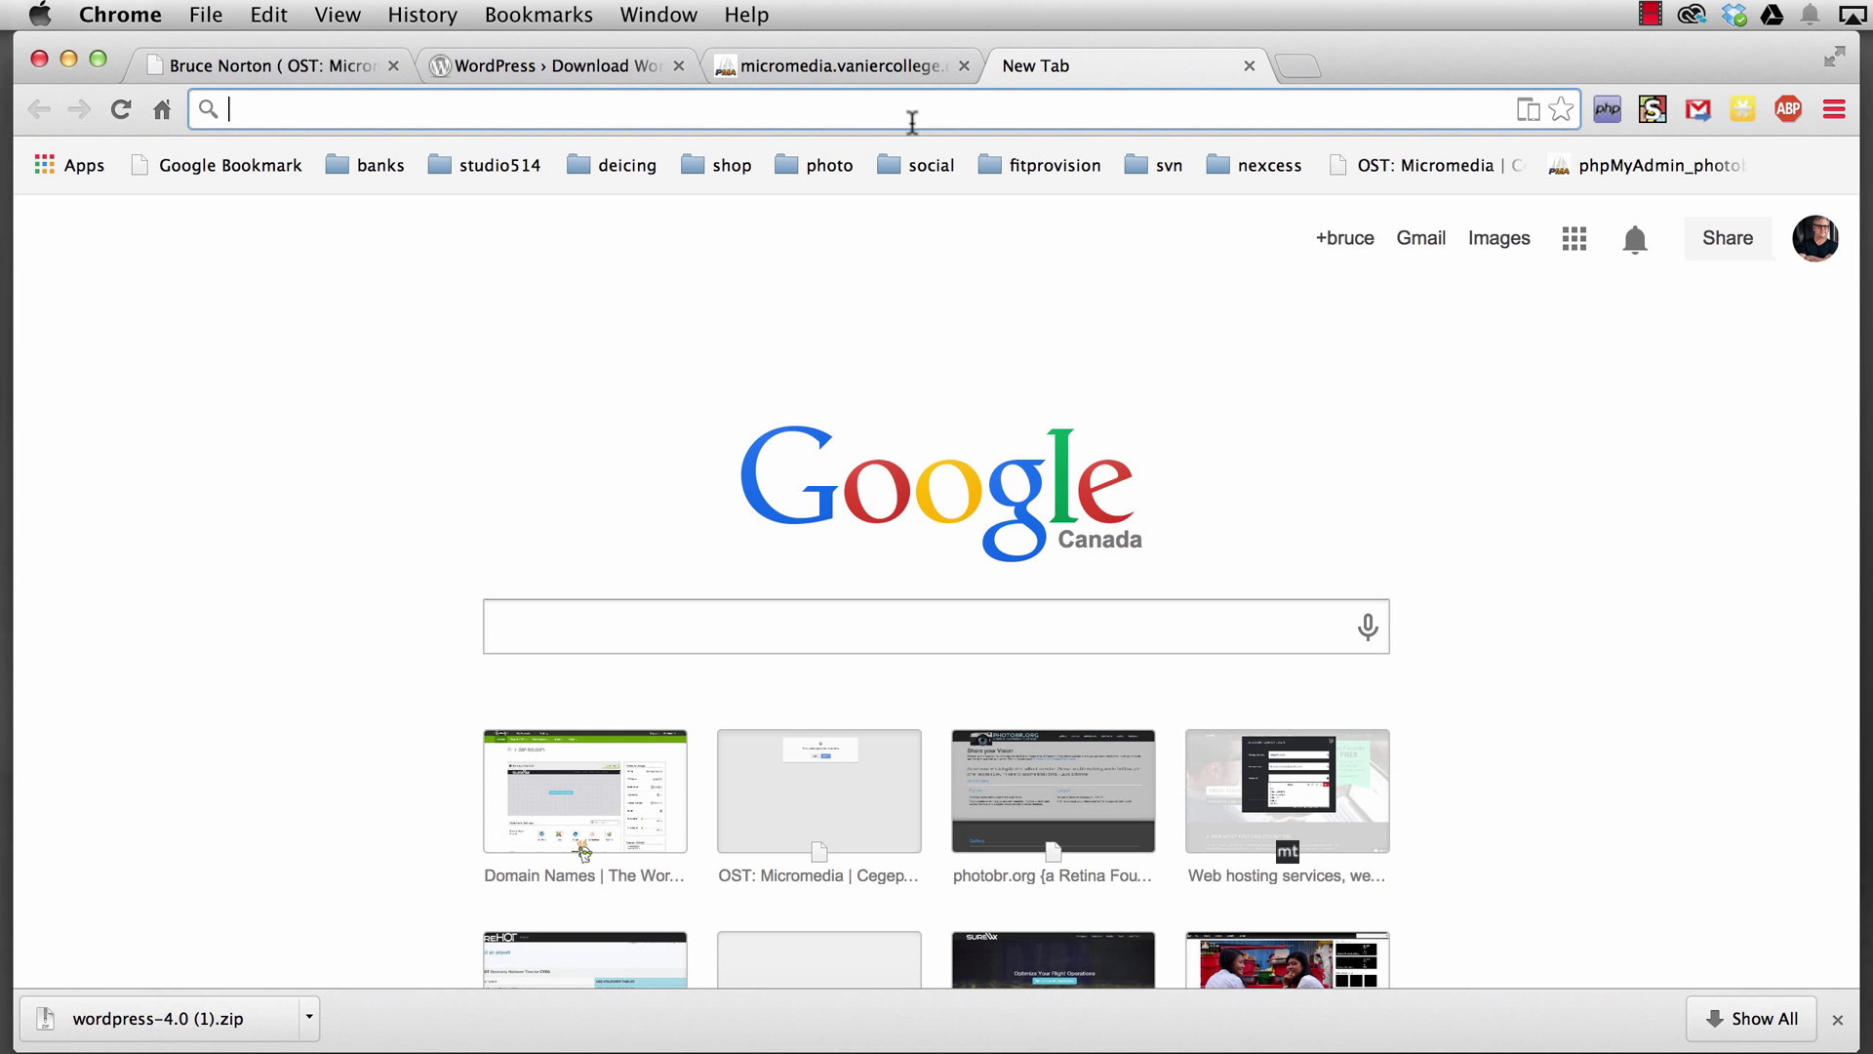
pyautogui.click(302, 73)
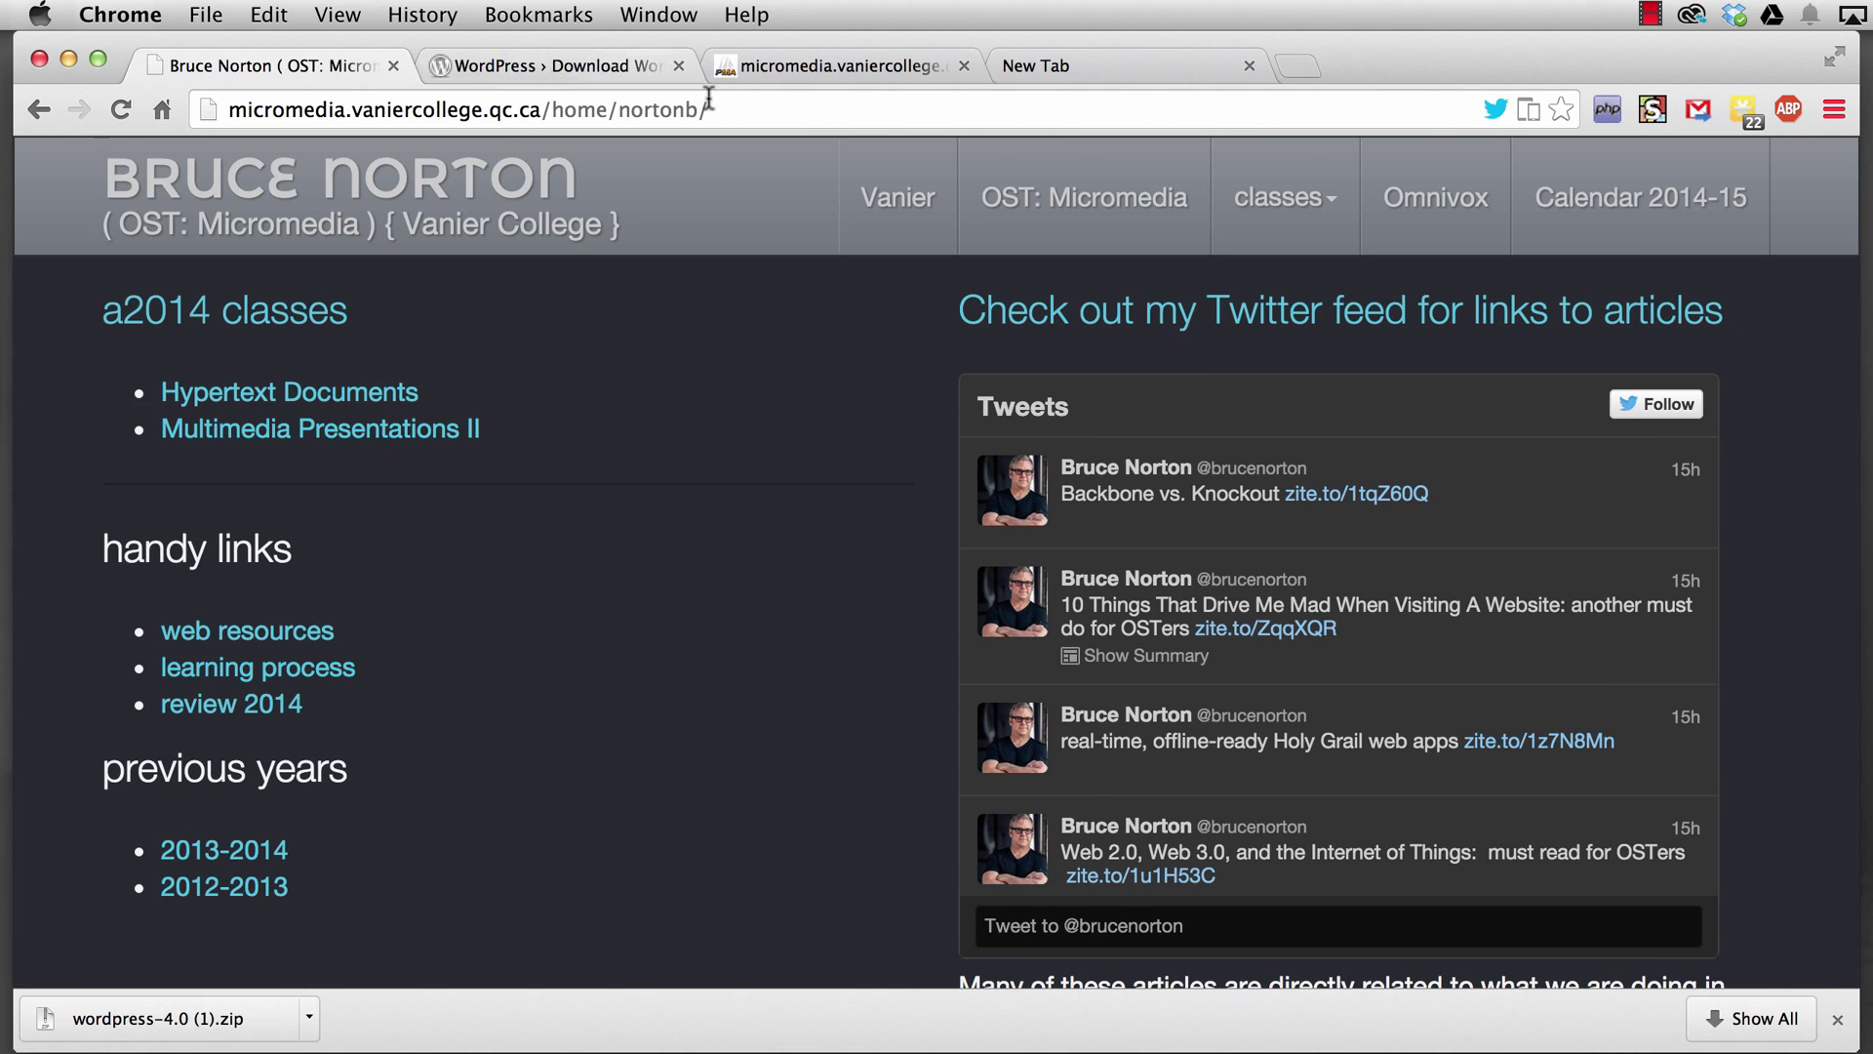
pyautogui.click(738, 106)
pyautogui.doubleClick(680, 109)
pyautogui.write('2014')
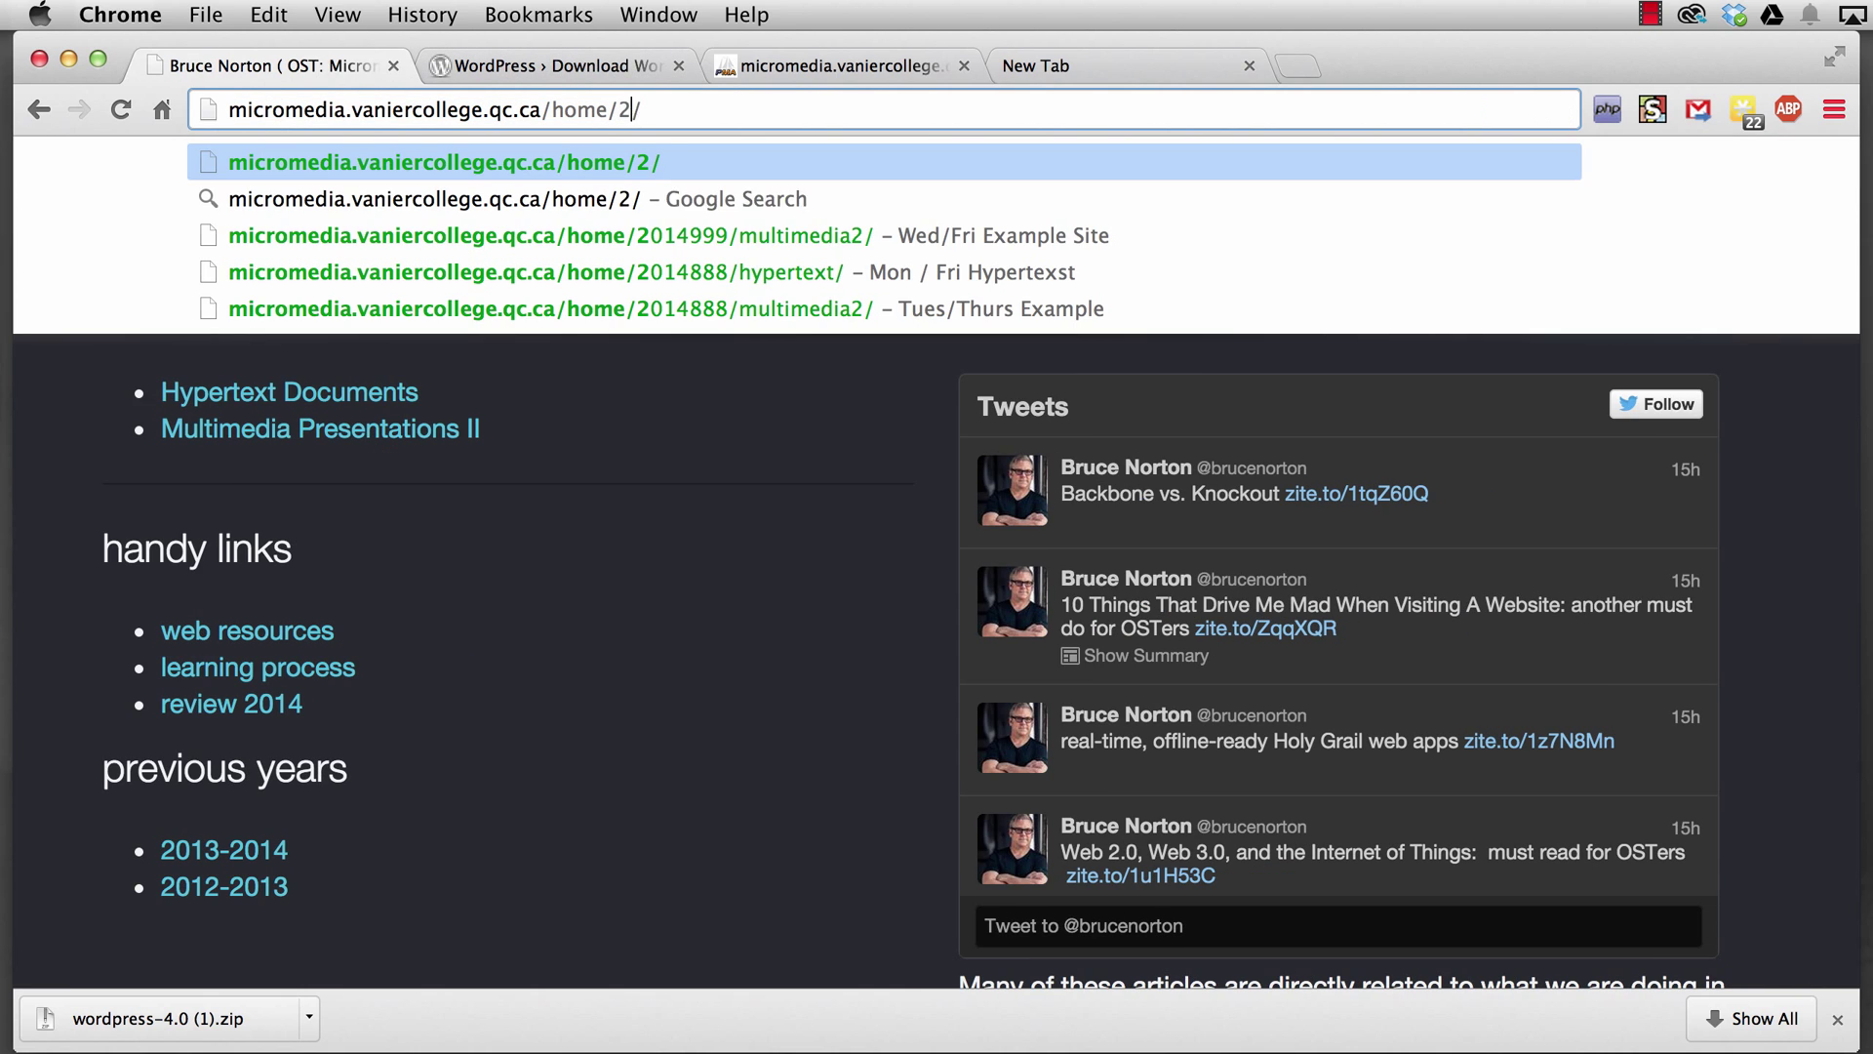
pyautogui.write('99')
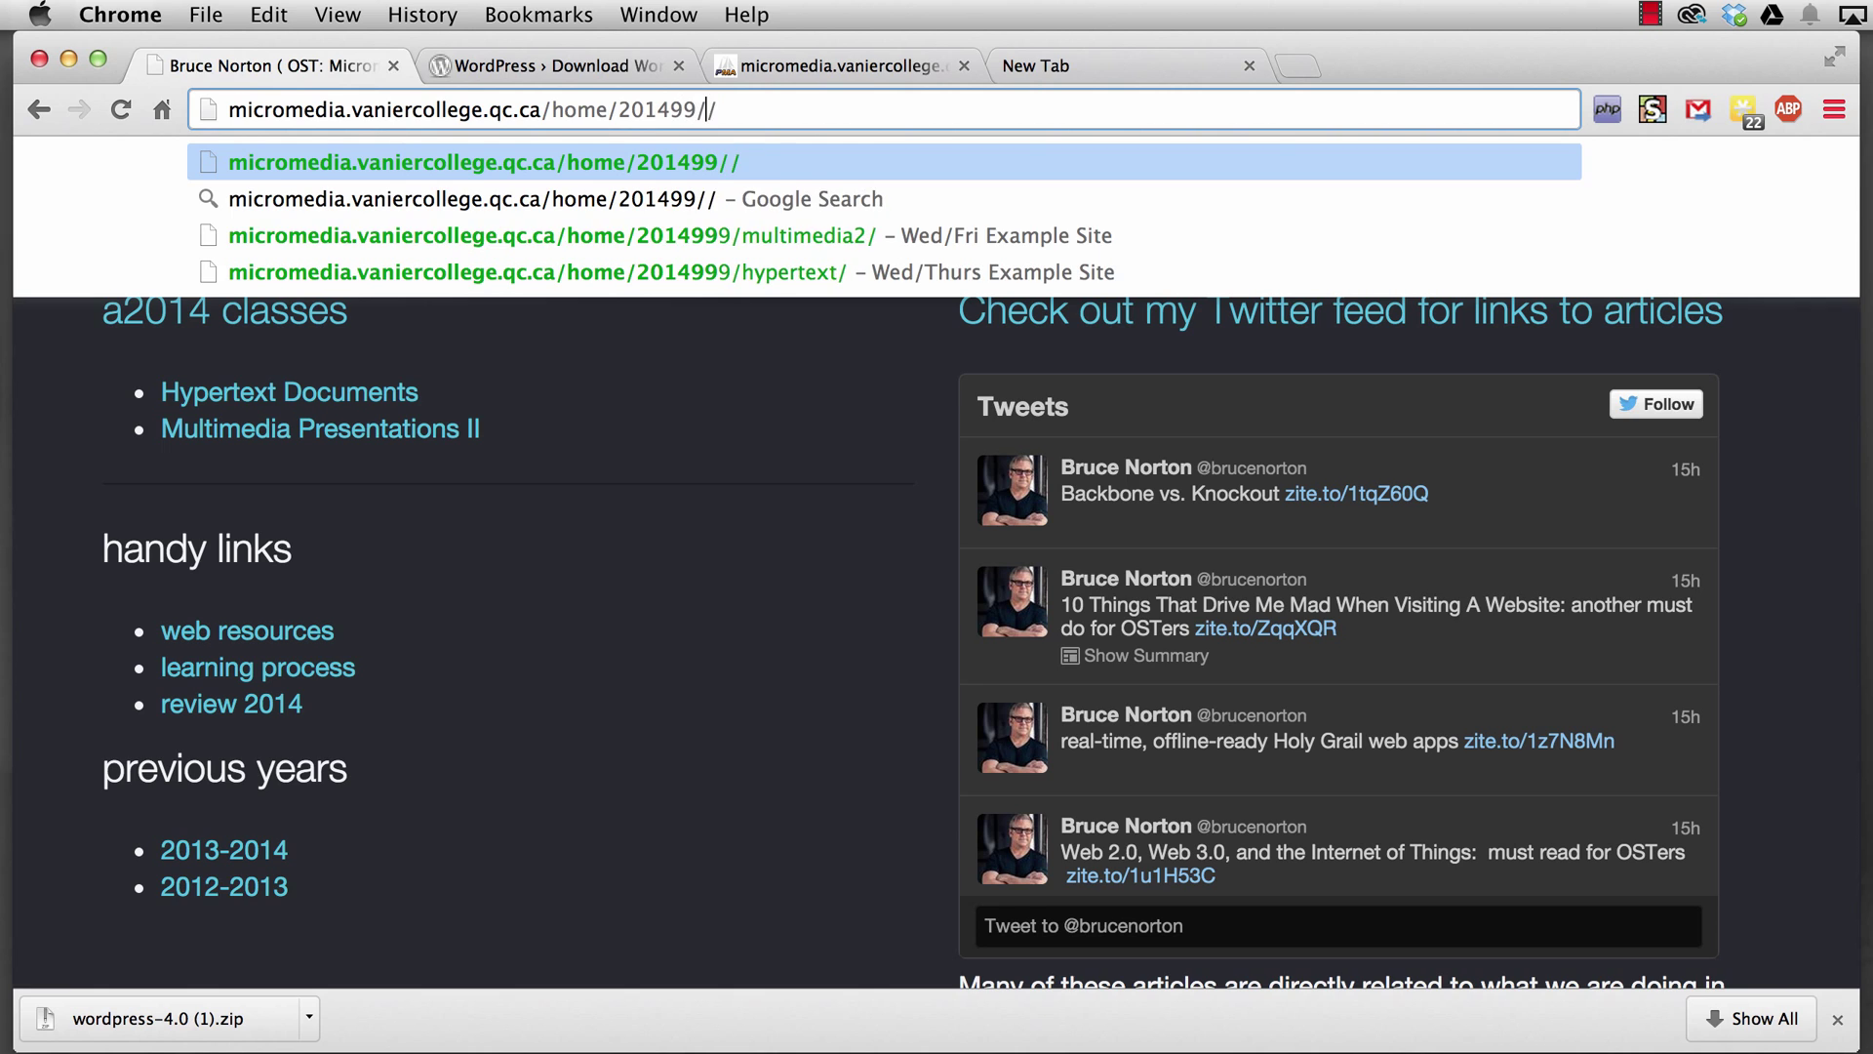
pyautogui.write('9/')
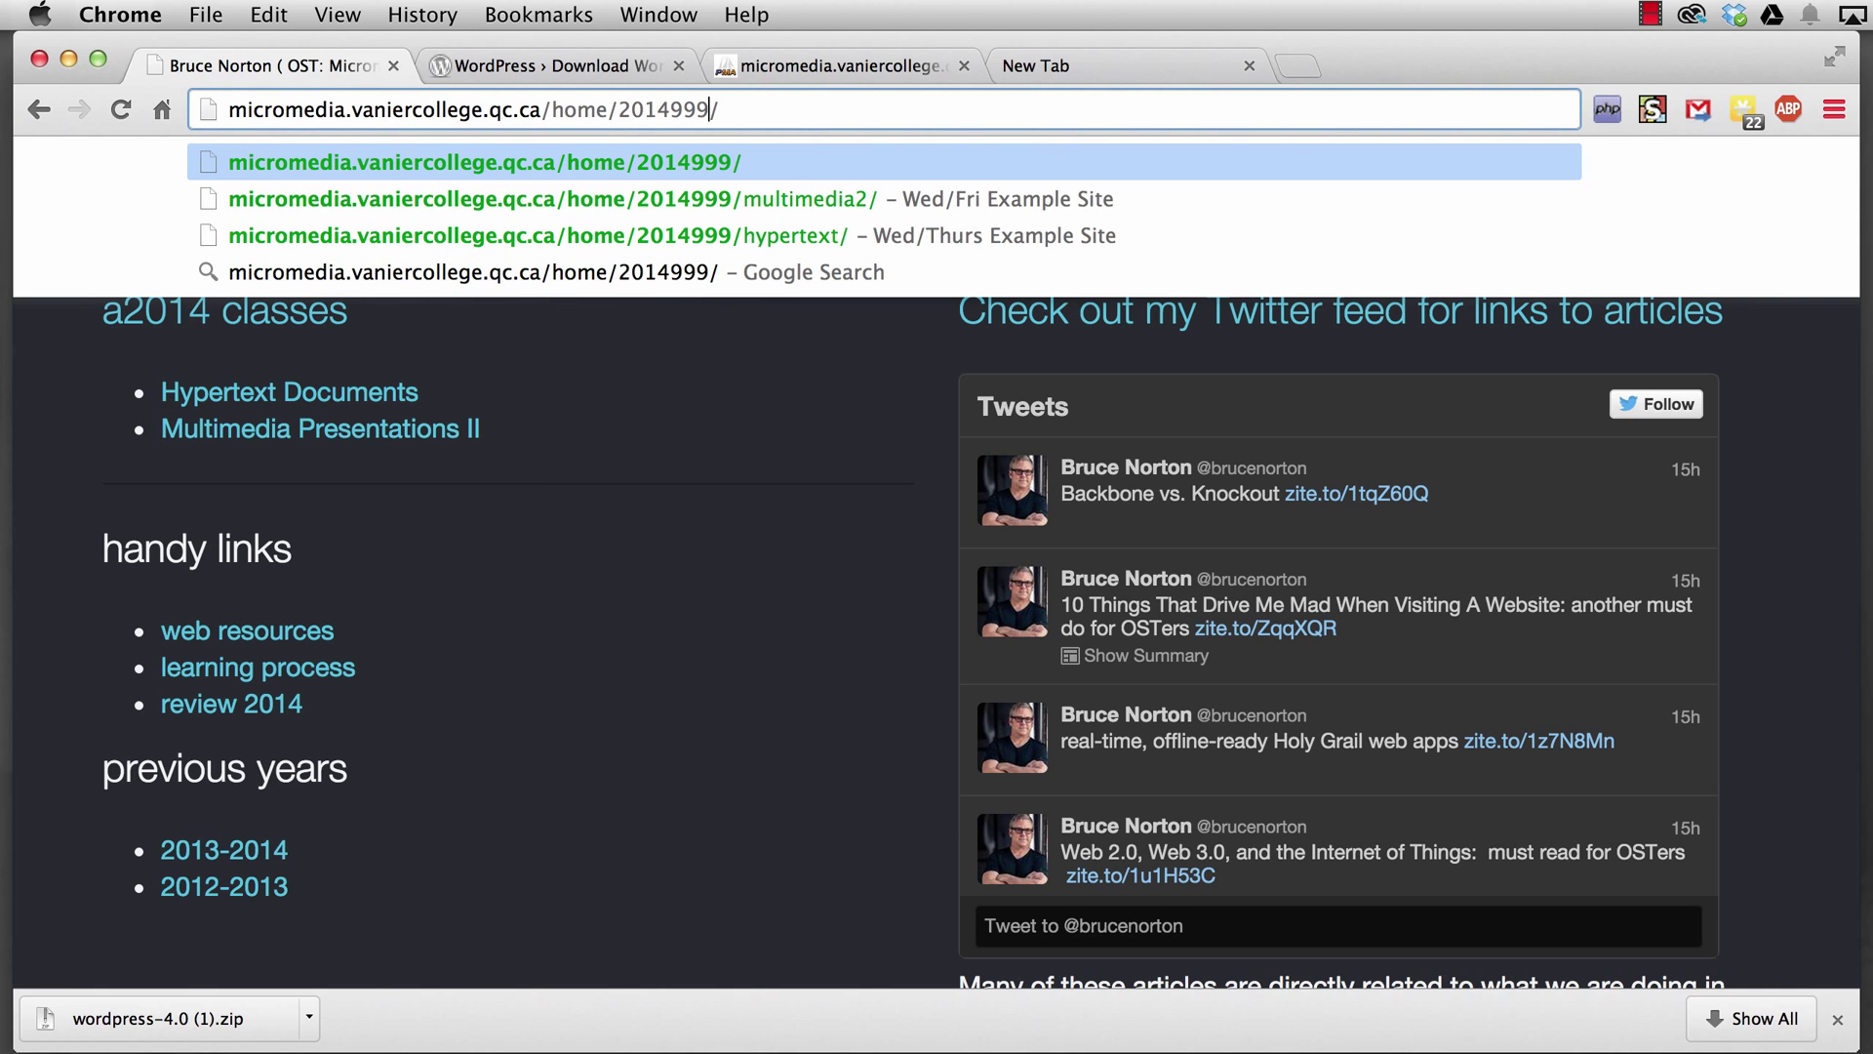
pyautogui.write('word')
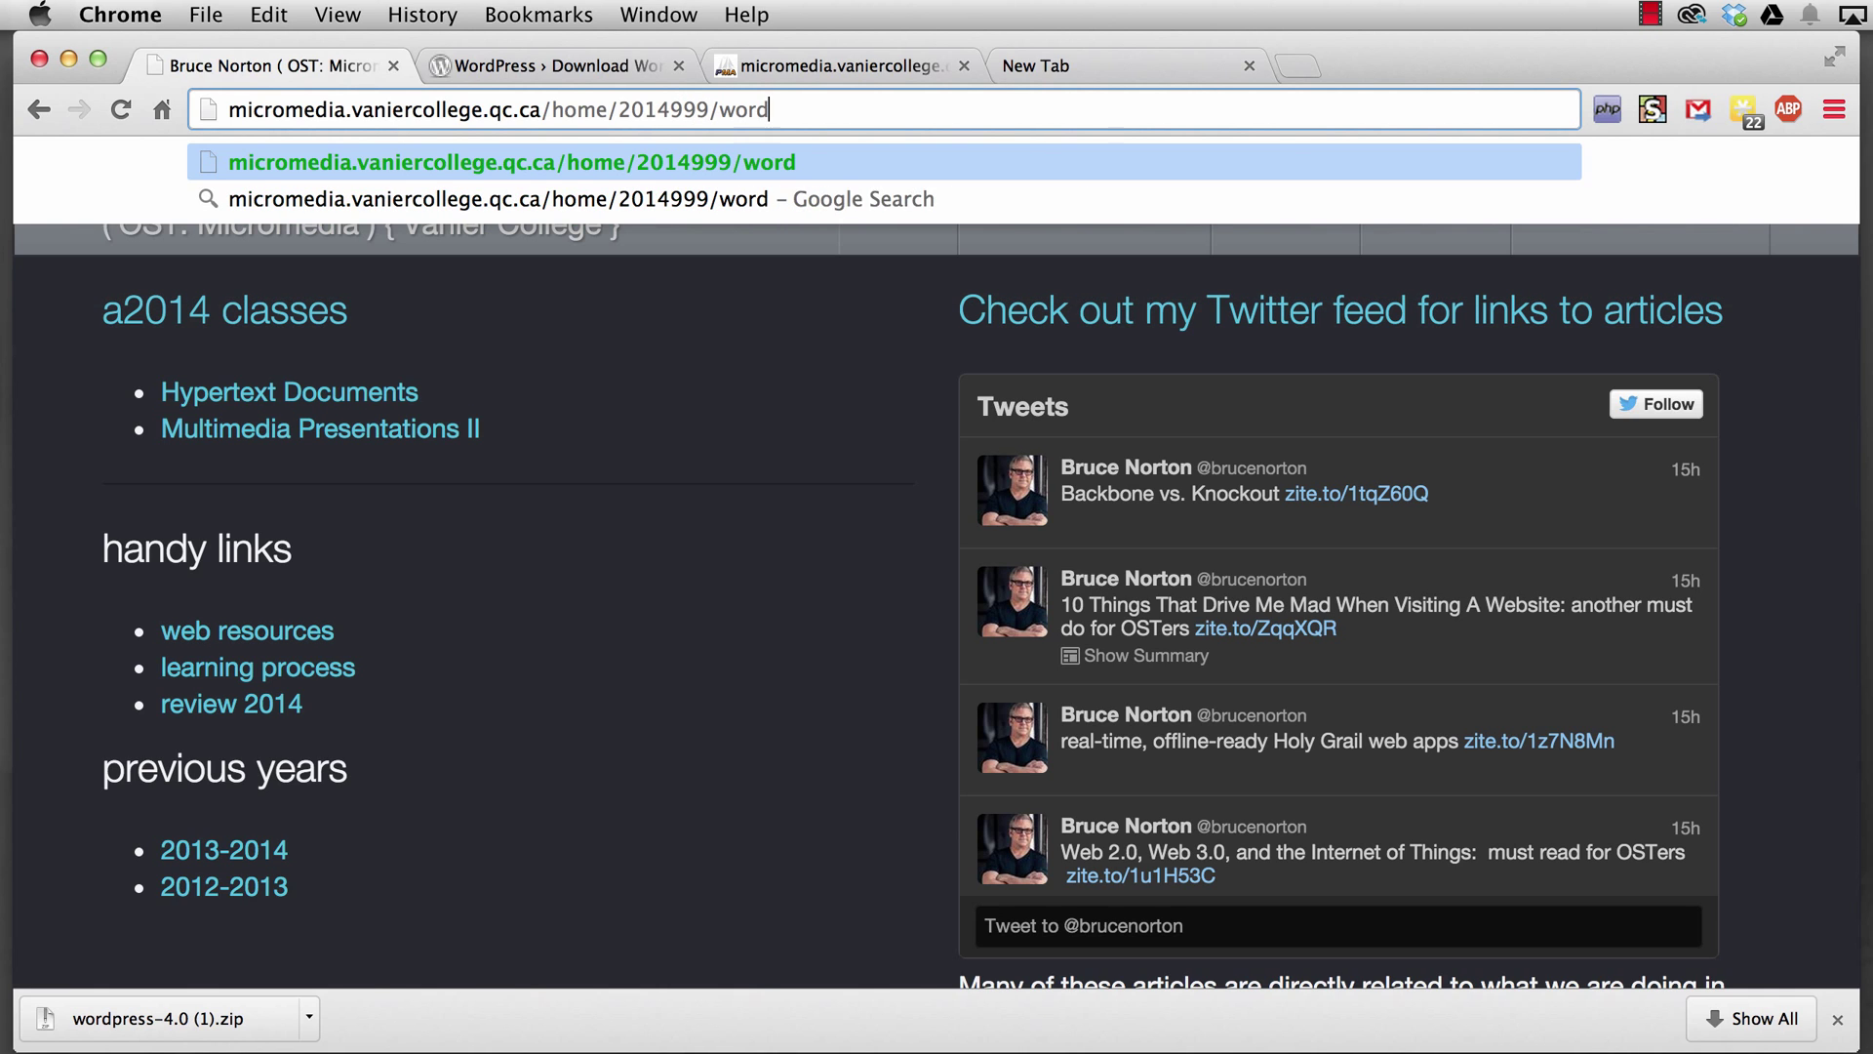
pyautogui.write('press/')
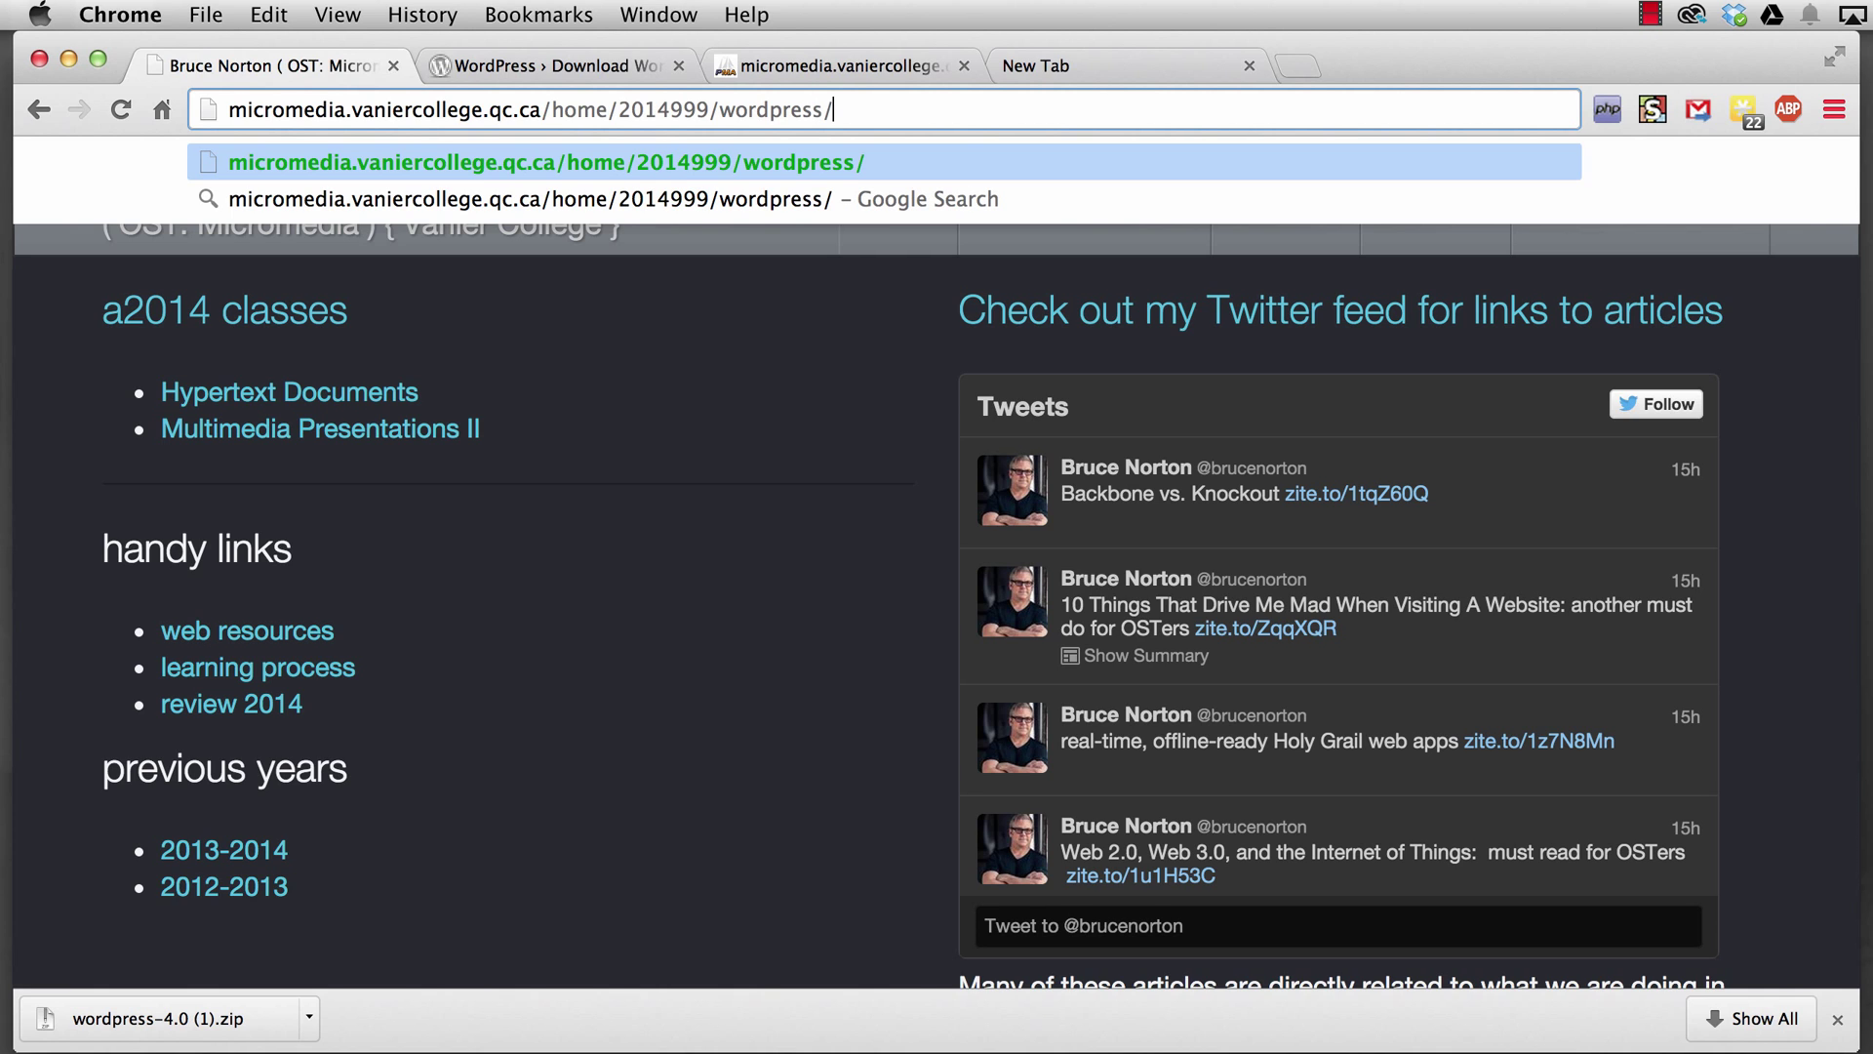
pyautogui.press('Return')
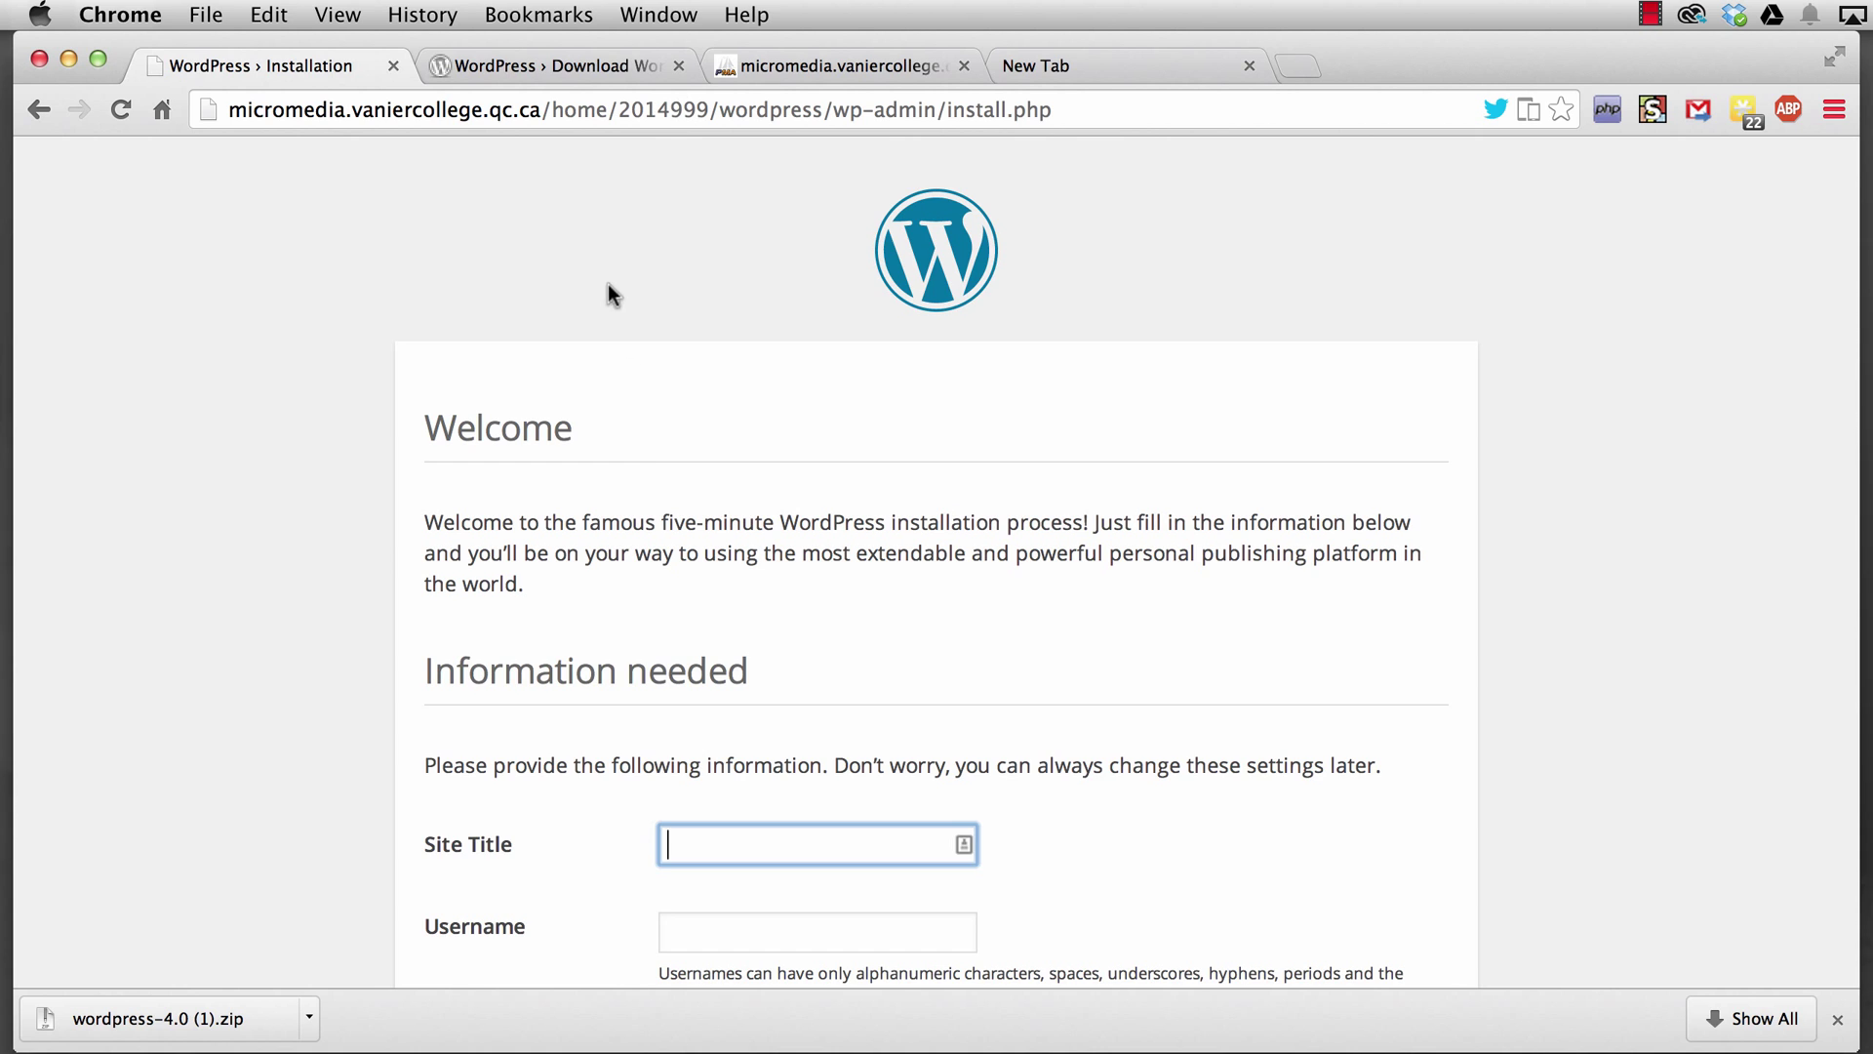
# Enter site title 2014999, the admin username, the password twice and the admin e-mail.
pyautogui.scroll(-5, 648, 535)
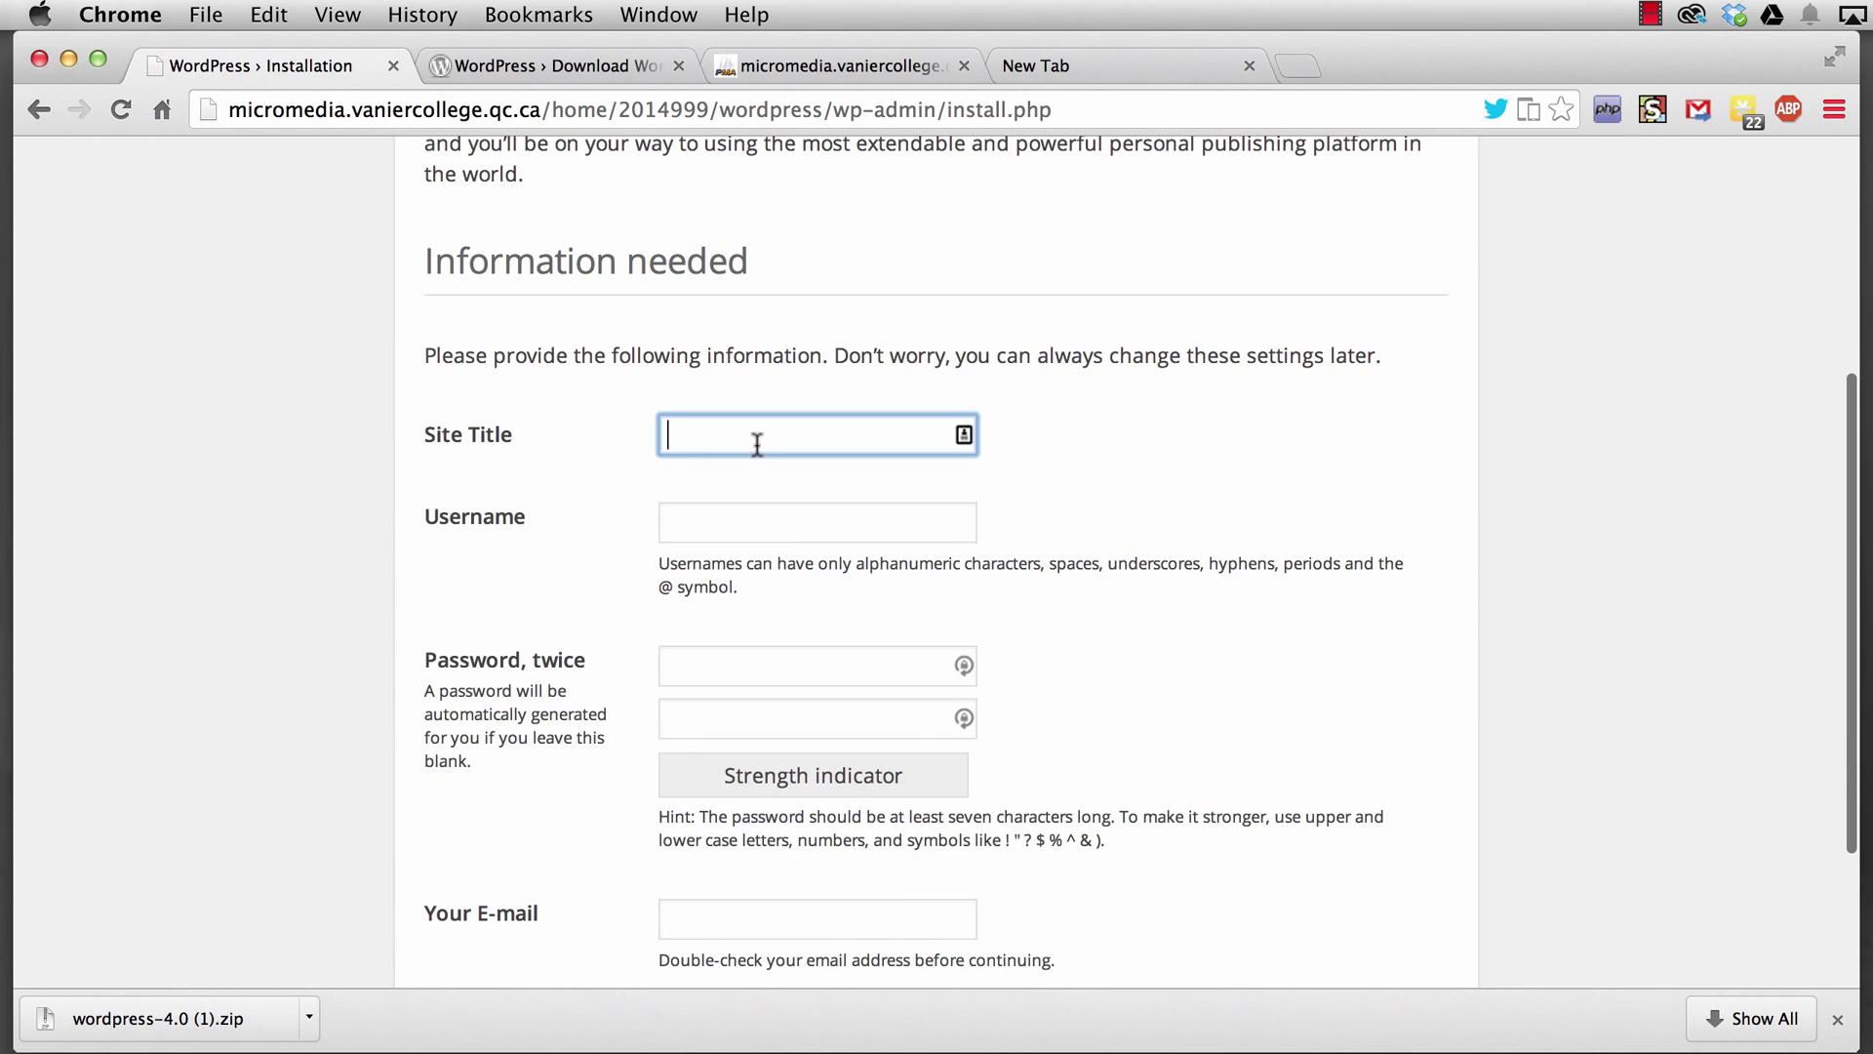
pyautogui.click(758, 443)
pyautogui.write('2014')
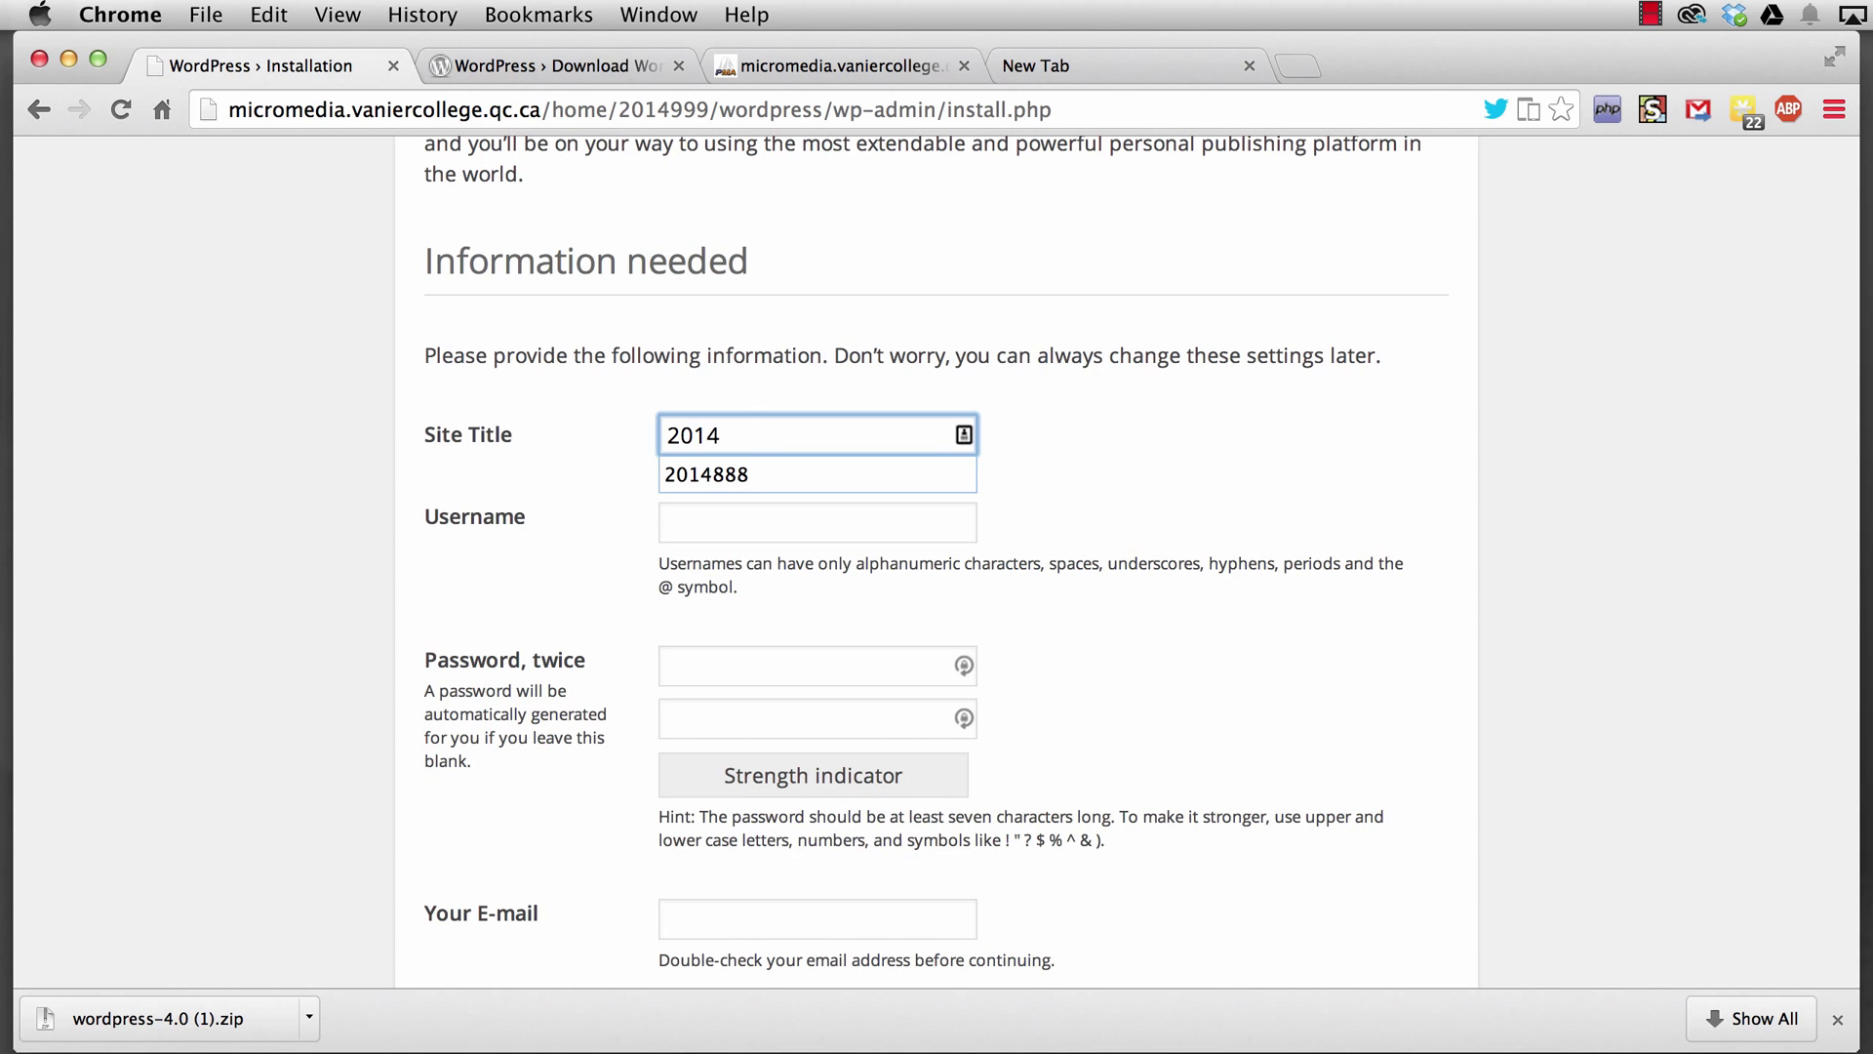
pyautogui.write('999')
pyautogui.press('Tab')
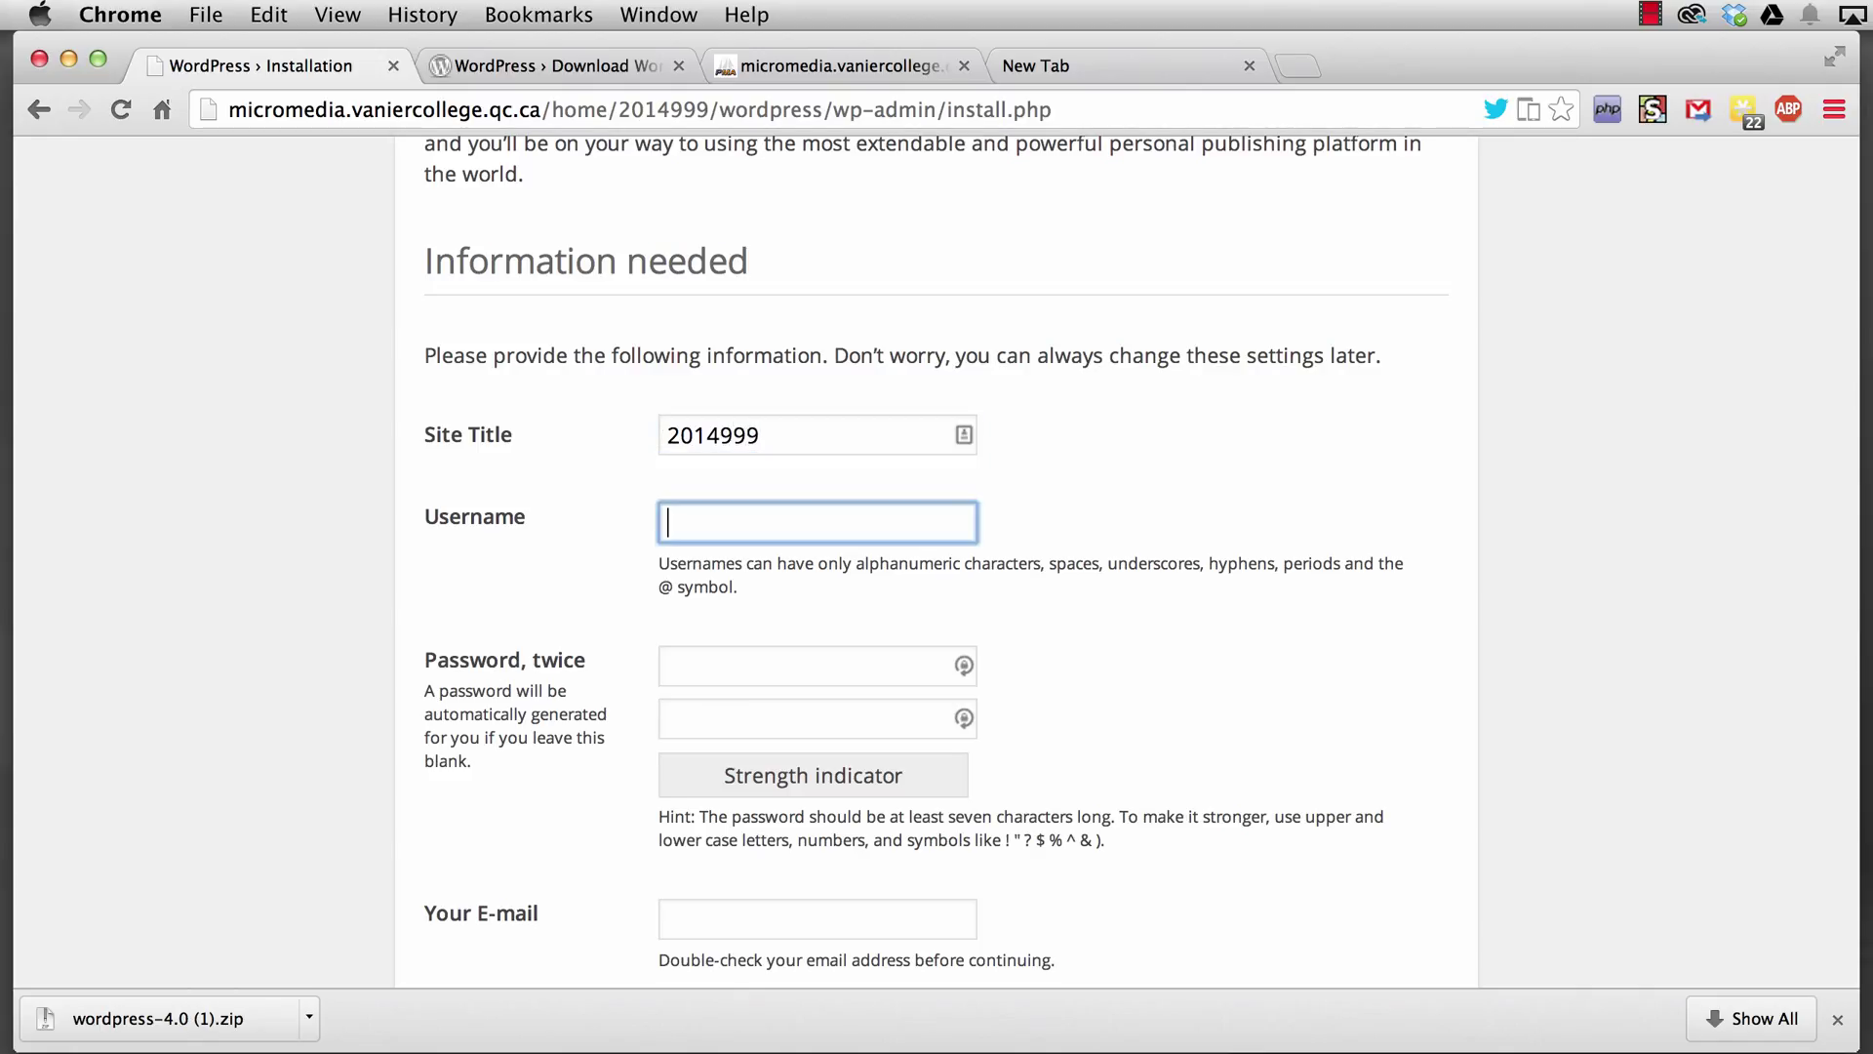
pyautogui.write('bruce')
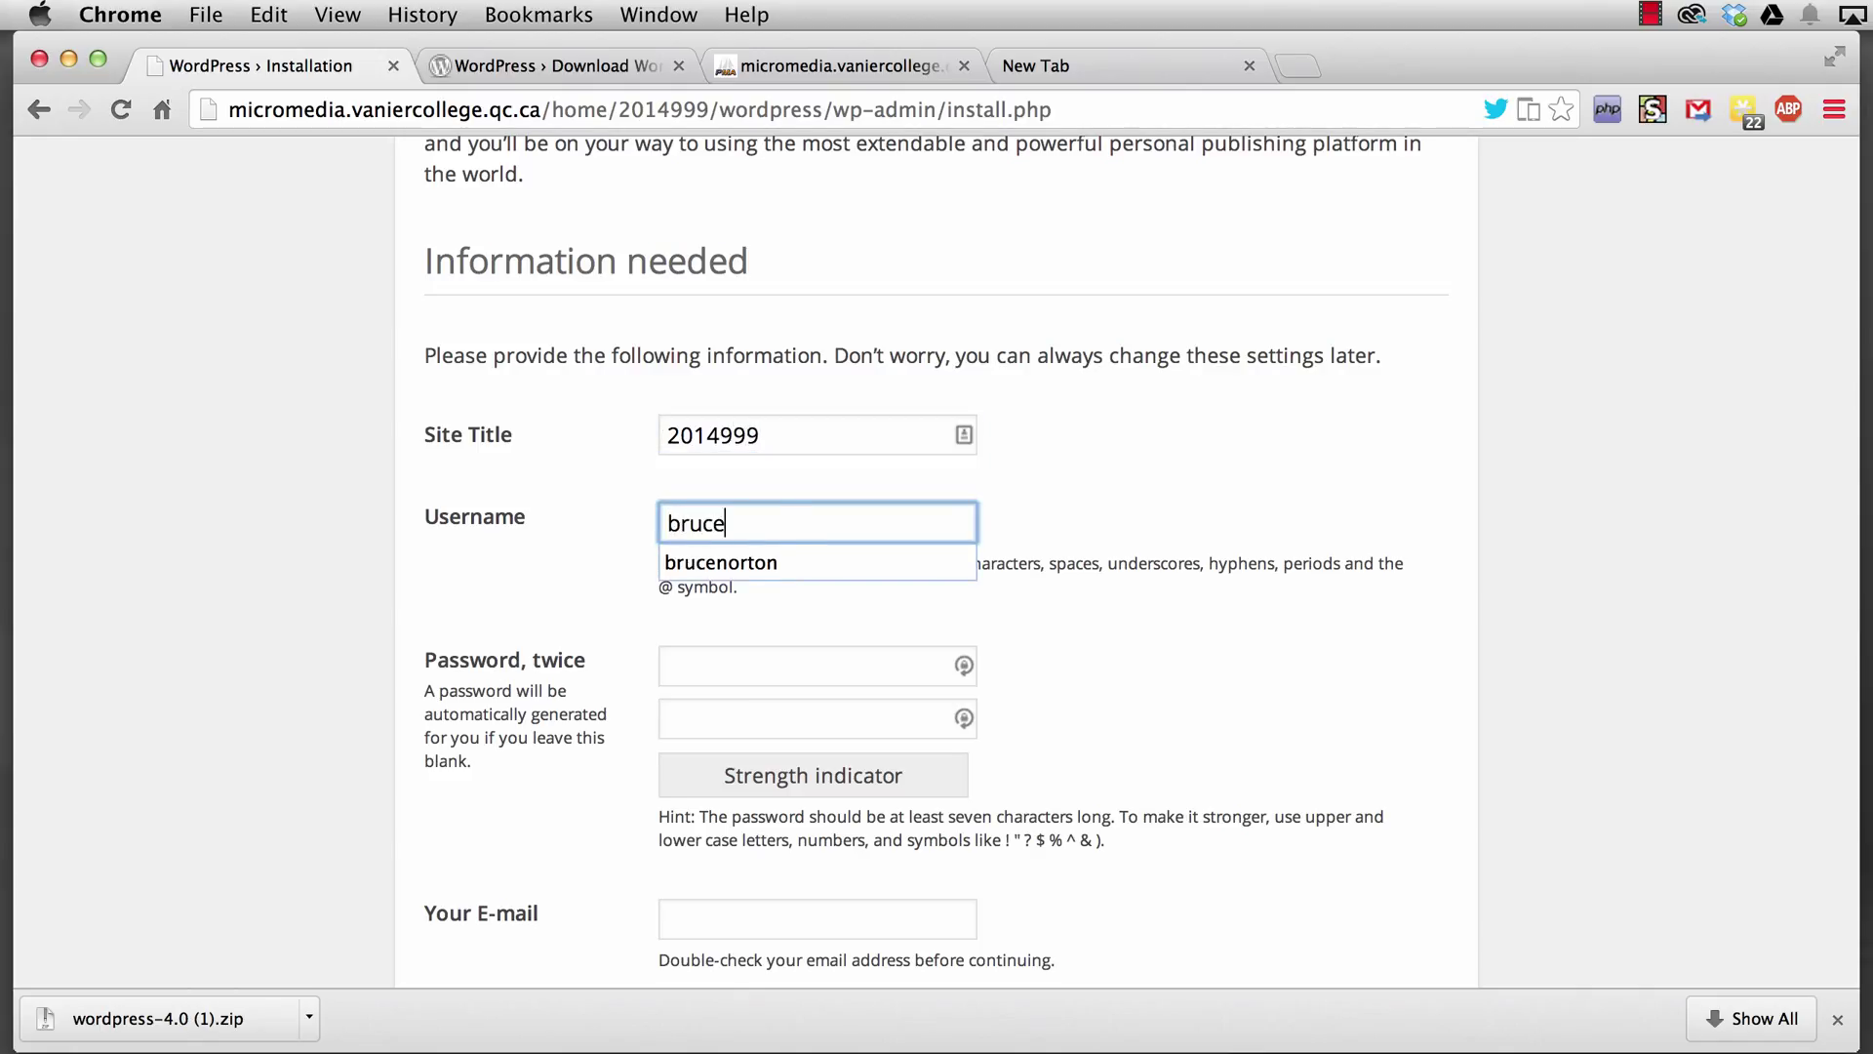
pyautogui.write('norton')
pyautogui.press('Tab')
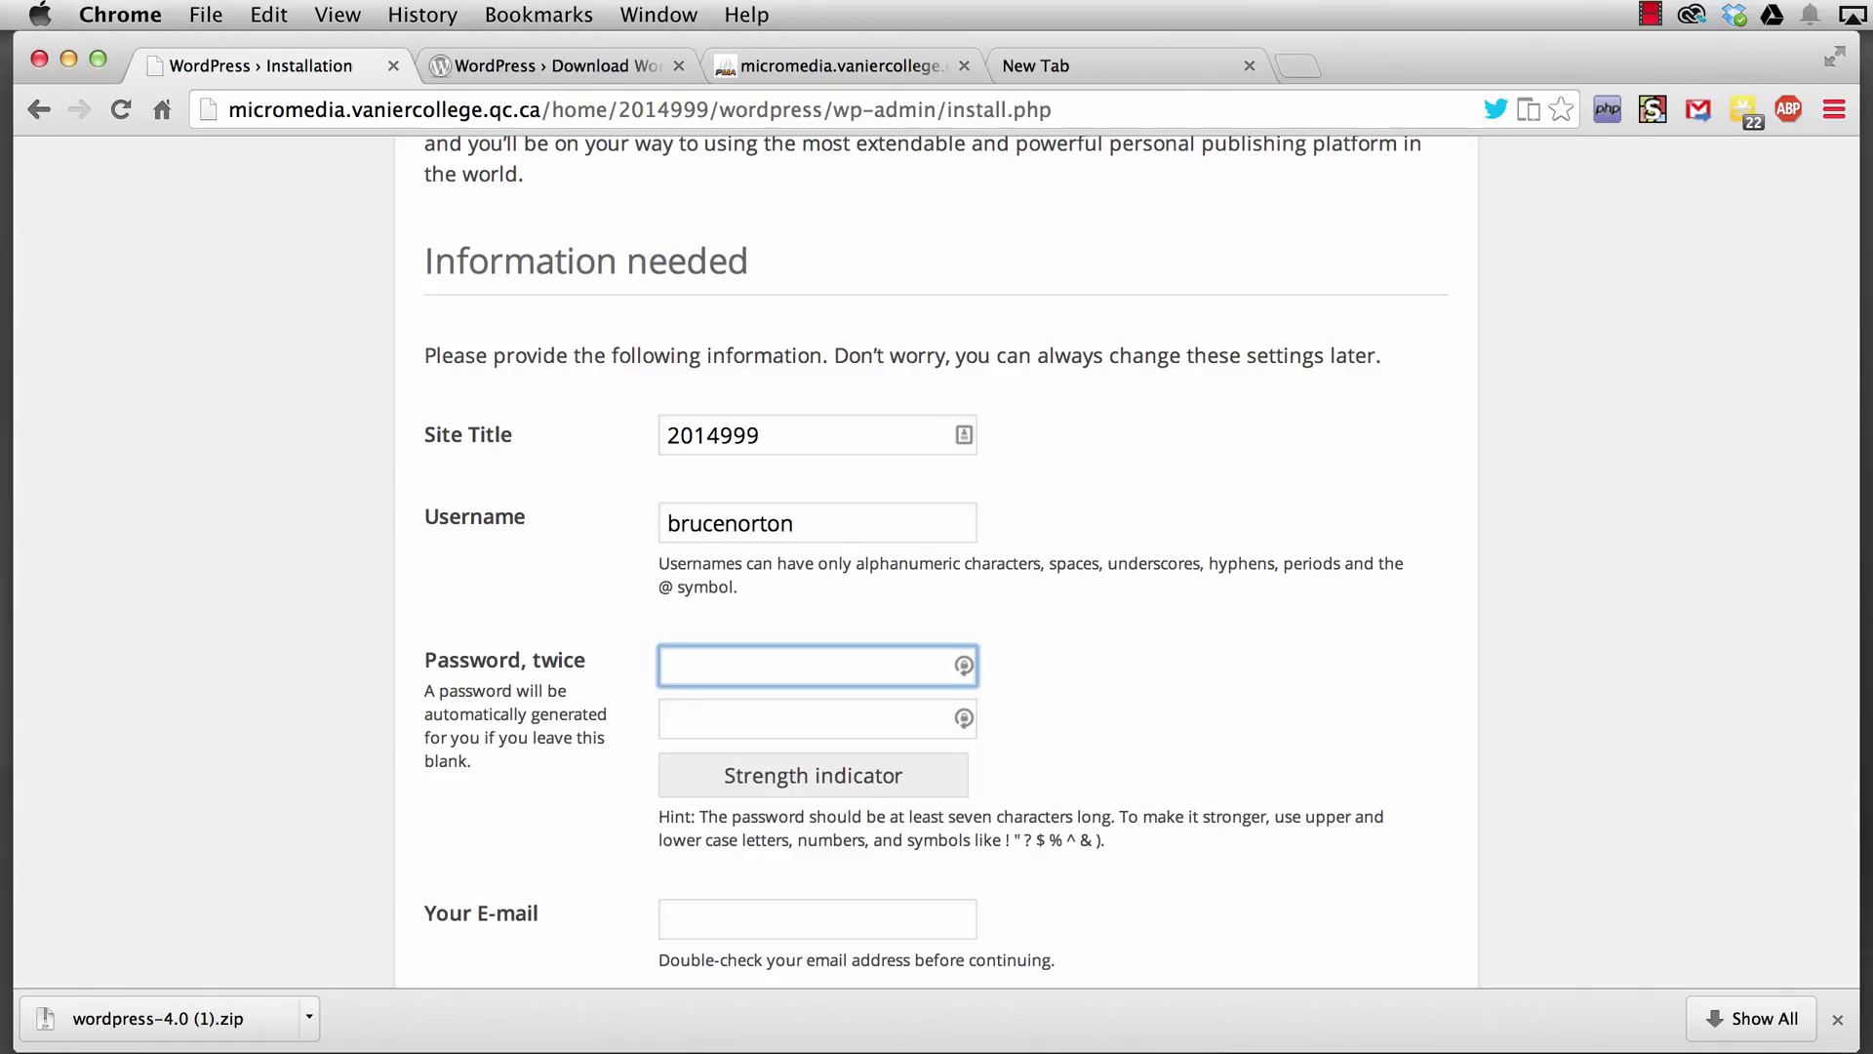
pyautogui.write('••••••••')
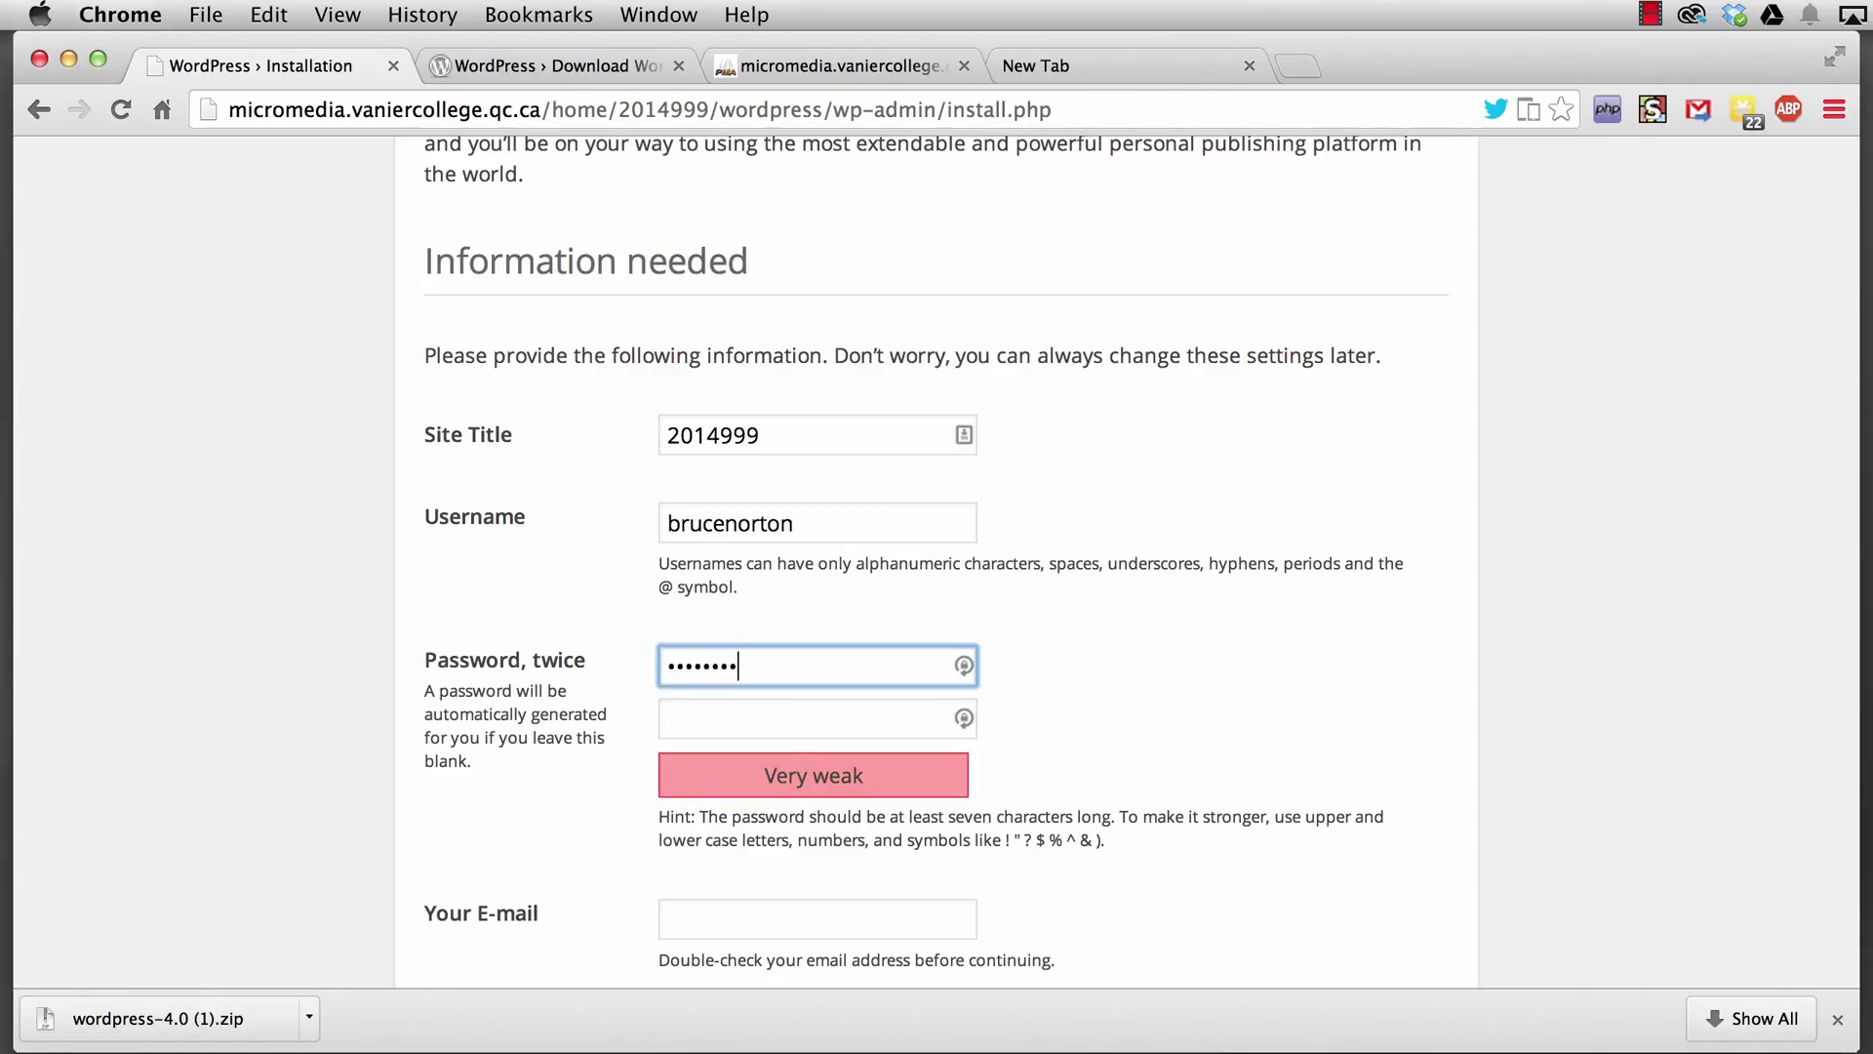
pyautogui.press('Tab')
pyautogui.write('•••••••')
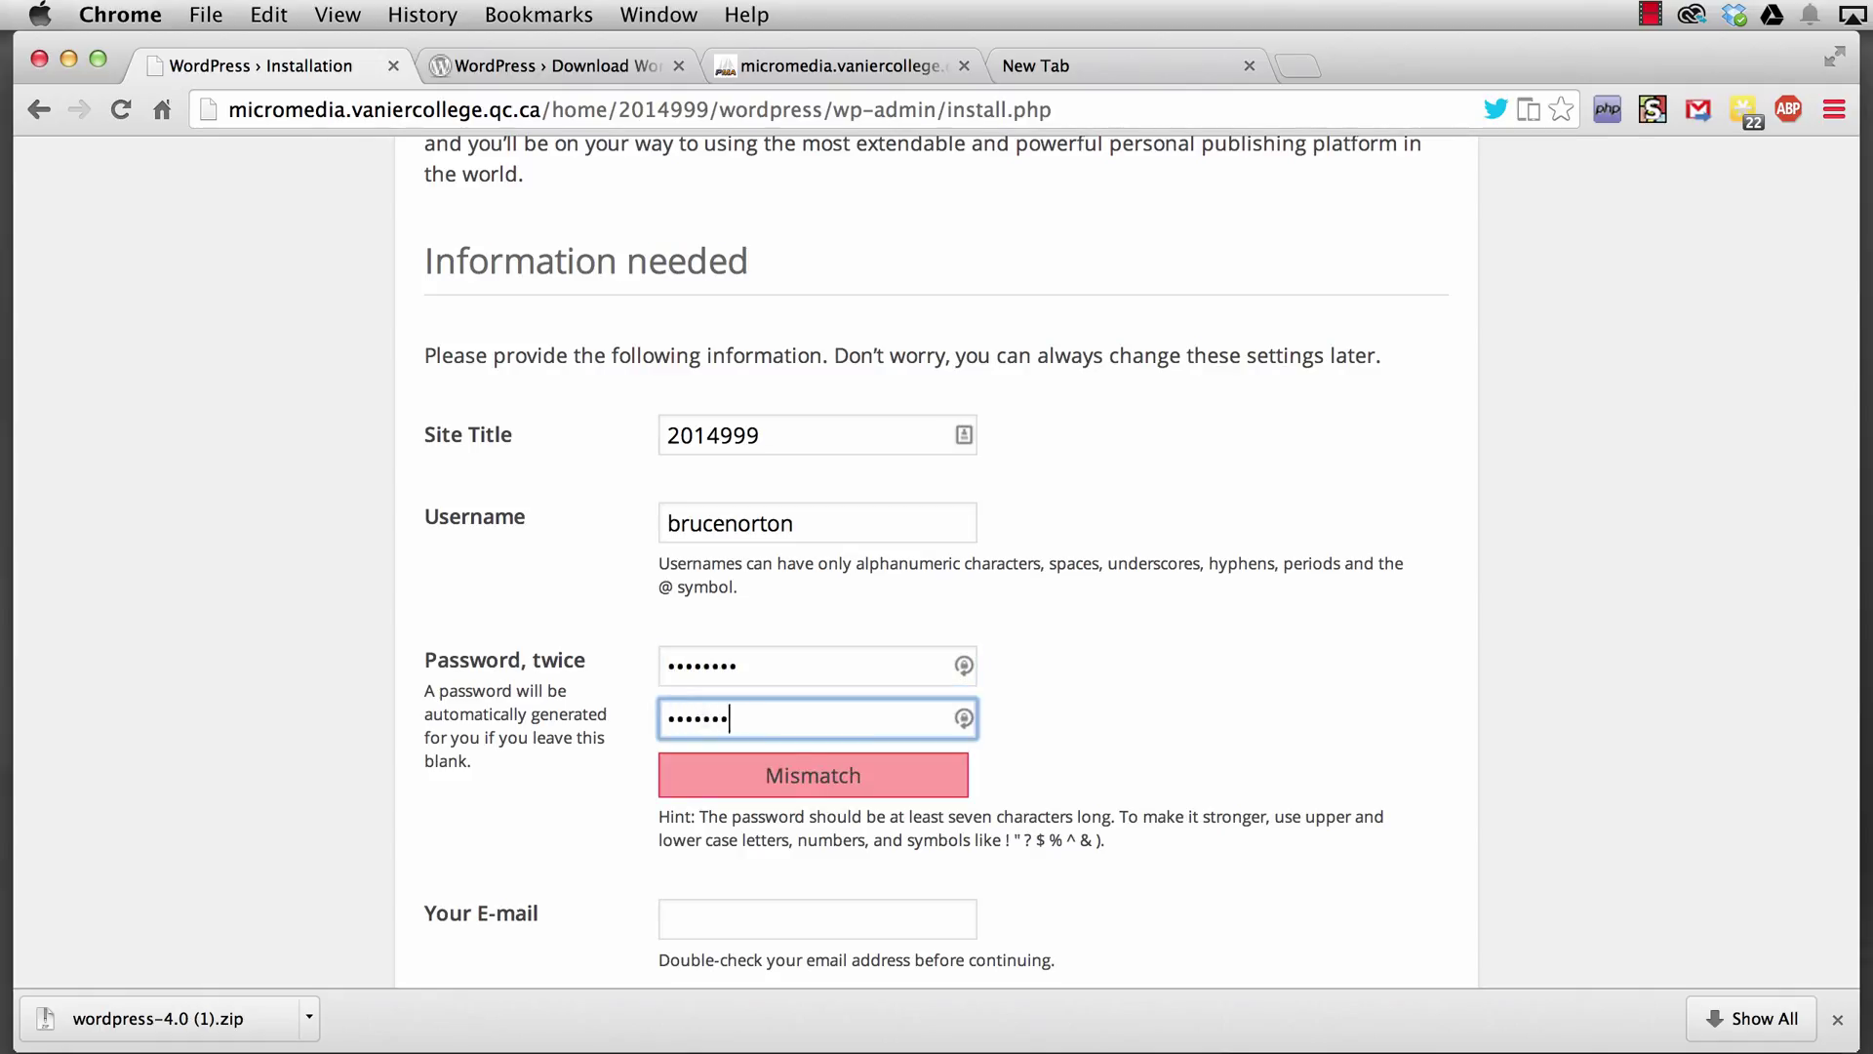
pyautogui.write('•')
pyautogui.press('Tab')
pyautogui.write('no')
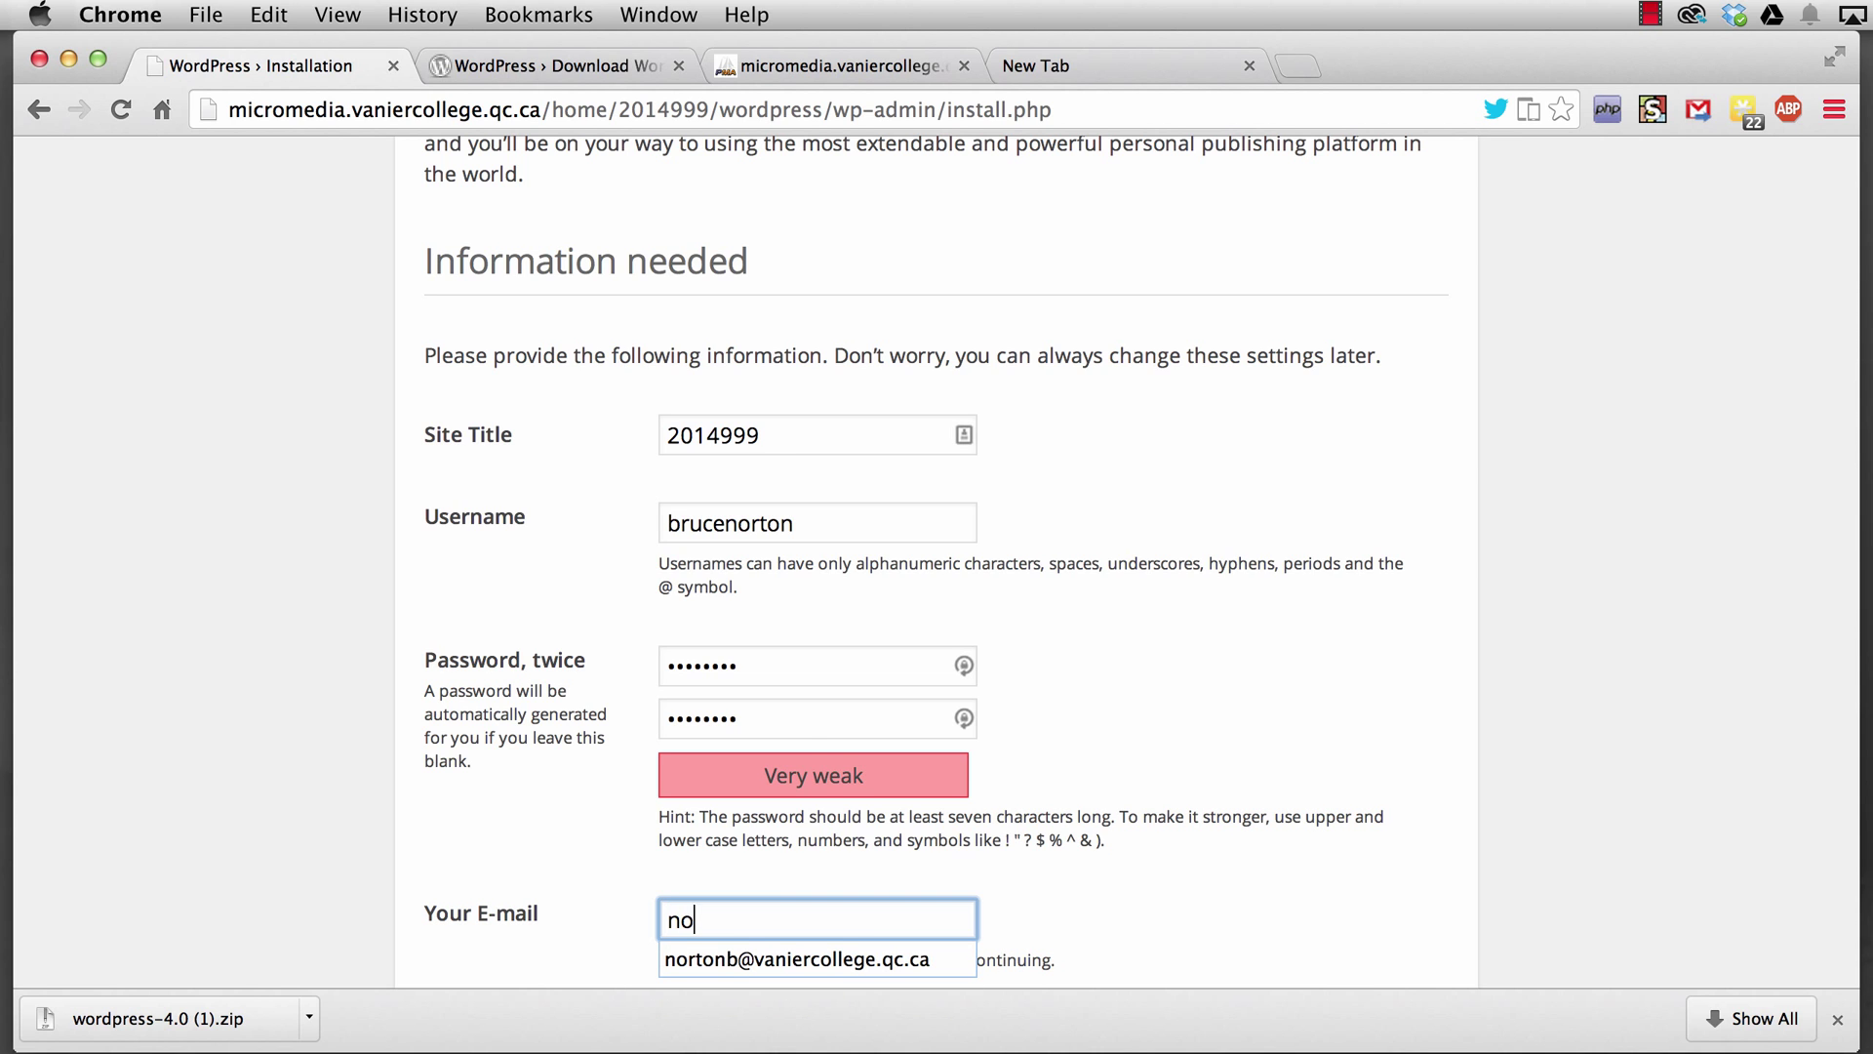
pyautogui.click(783, 960)
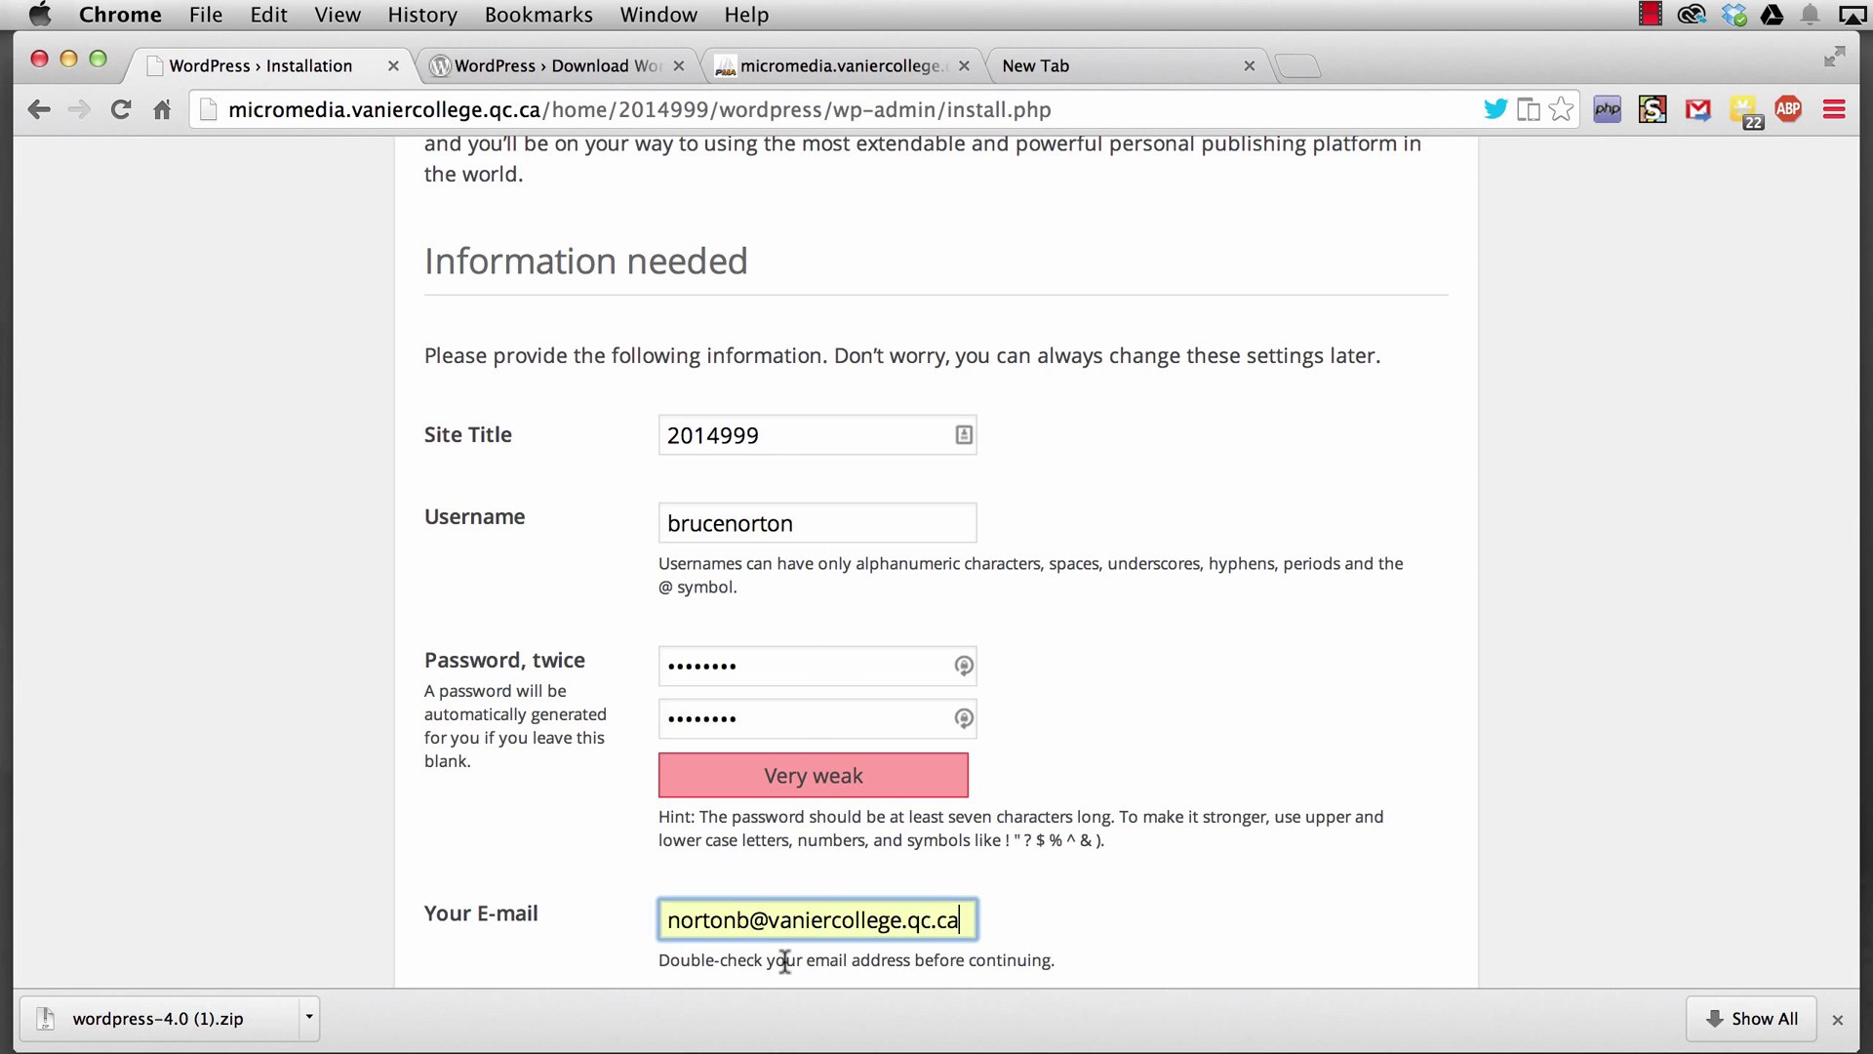
# Turn off search engine indexing and install WordPress.
pyautogui.scroll(-5, 1122, 877)
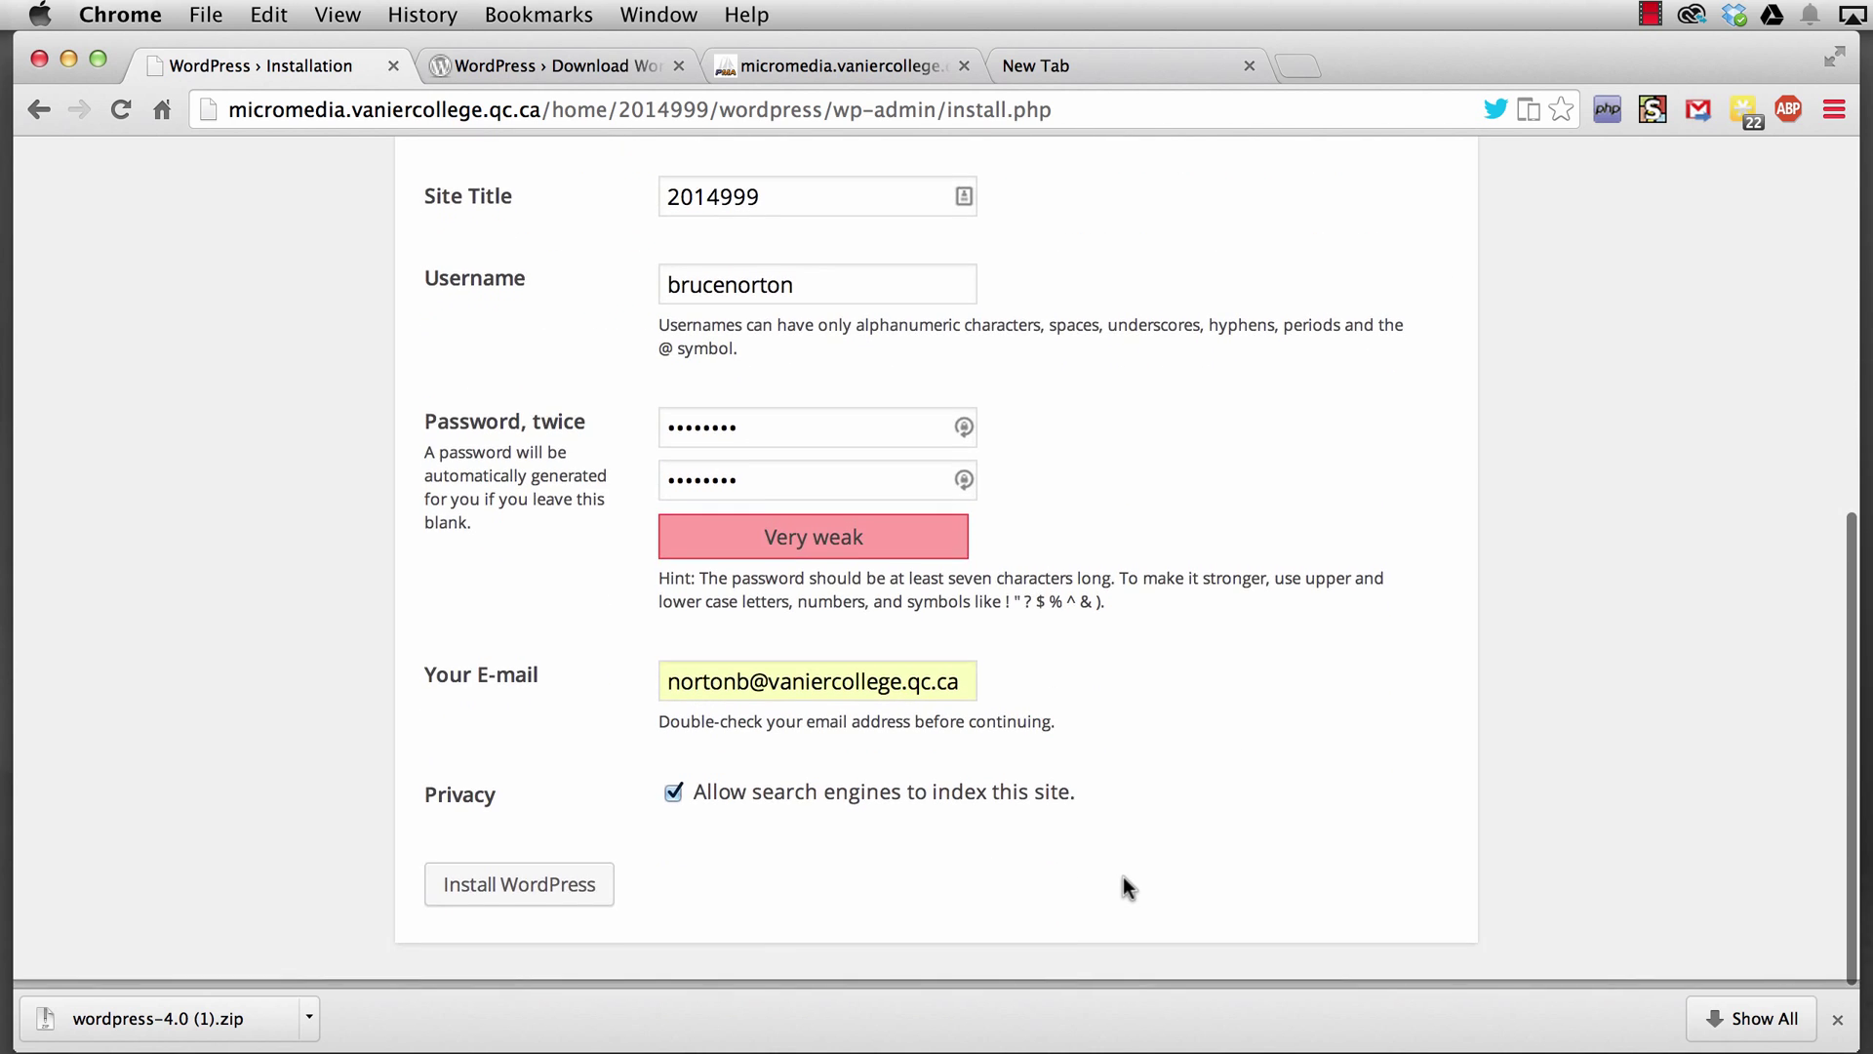
pyautogui.click(673, 802)
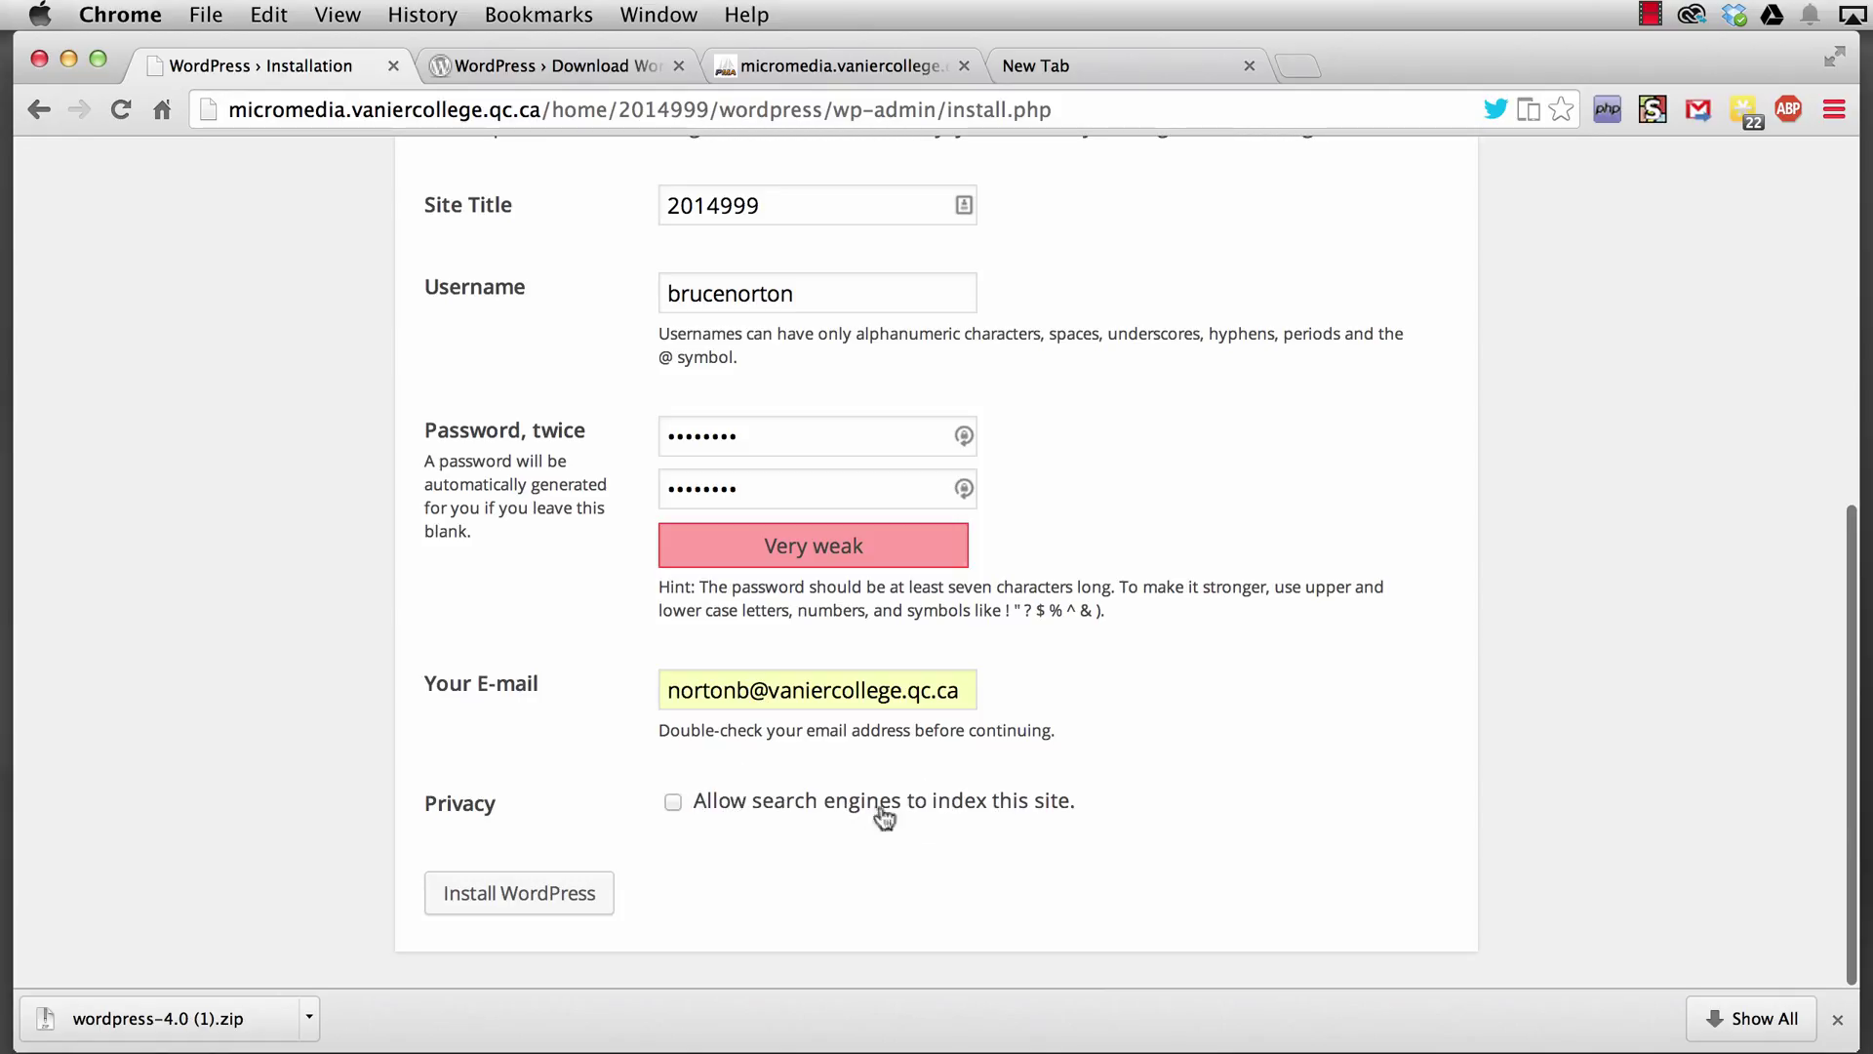
pyautogui.click(582, 896)
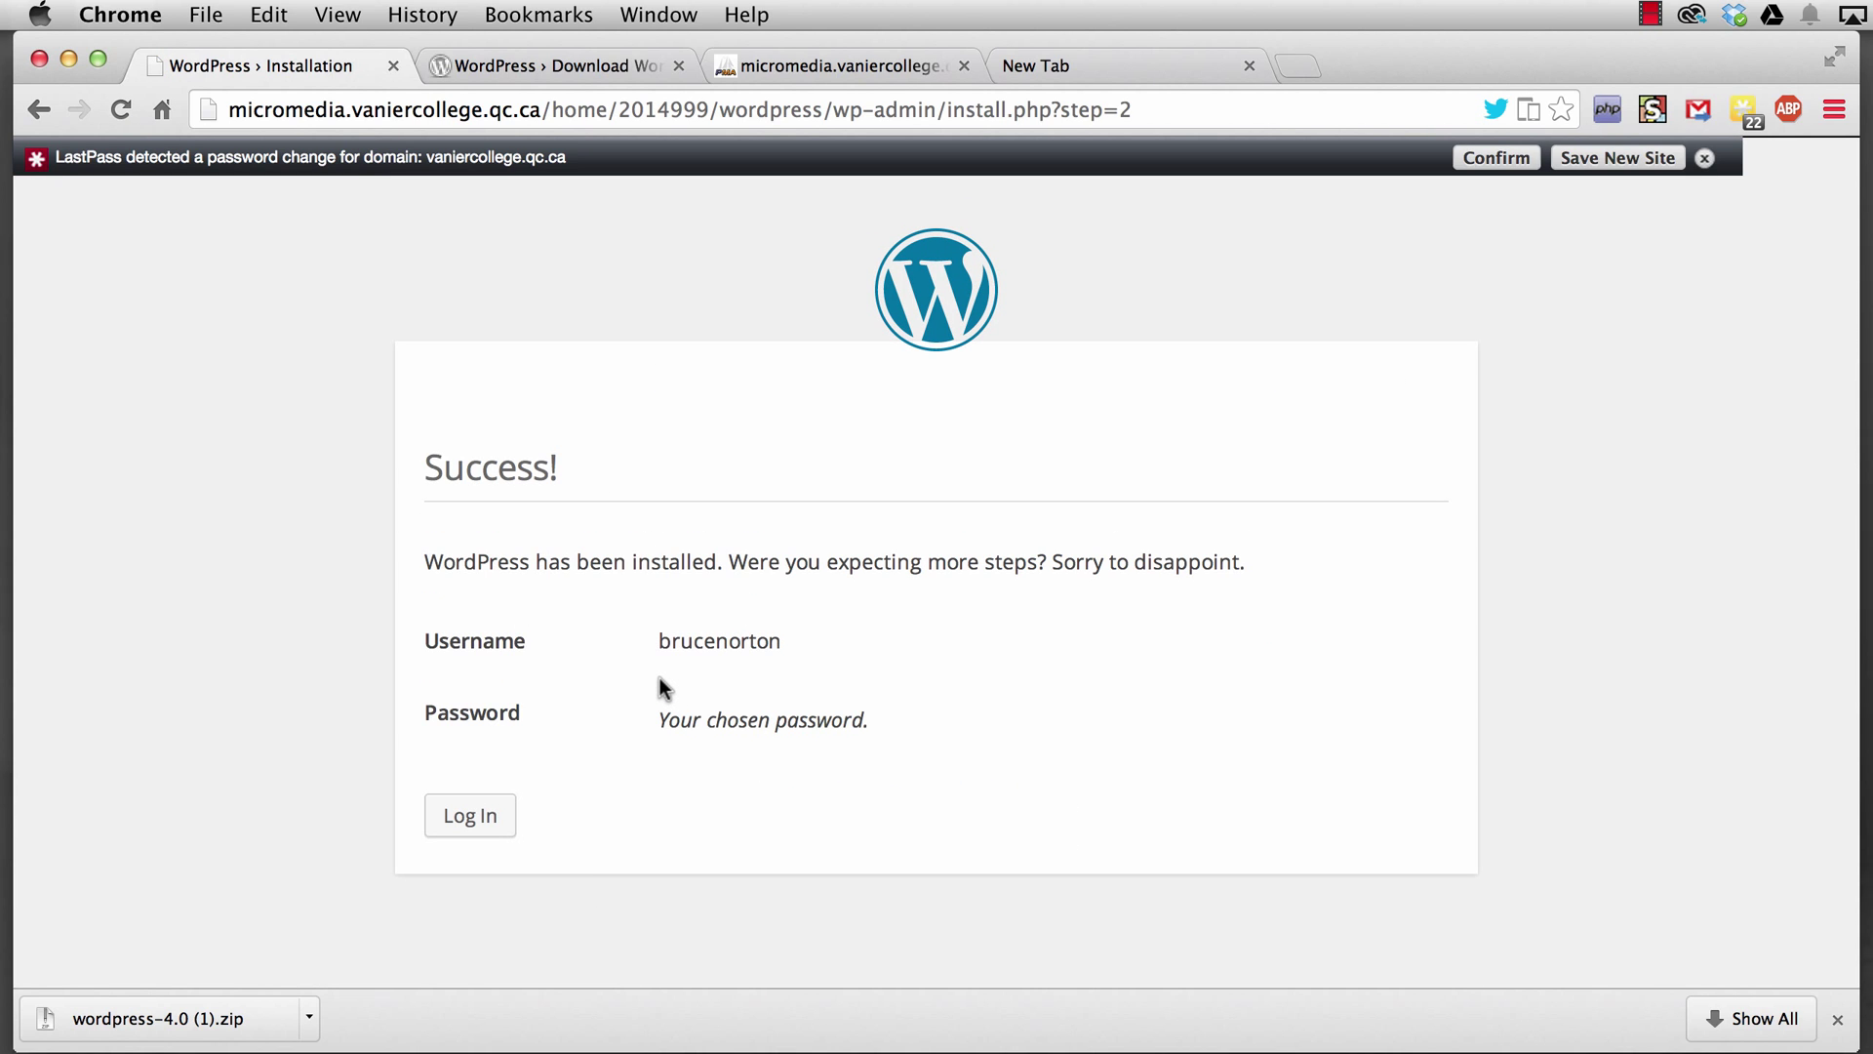
# Log in to the new site with the admin username and password.
pyautogui.click(472, 816)
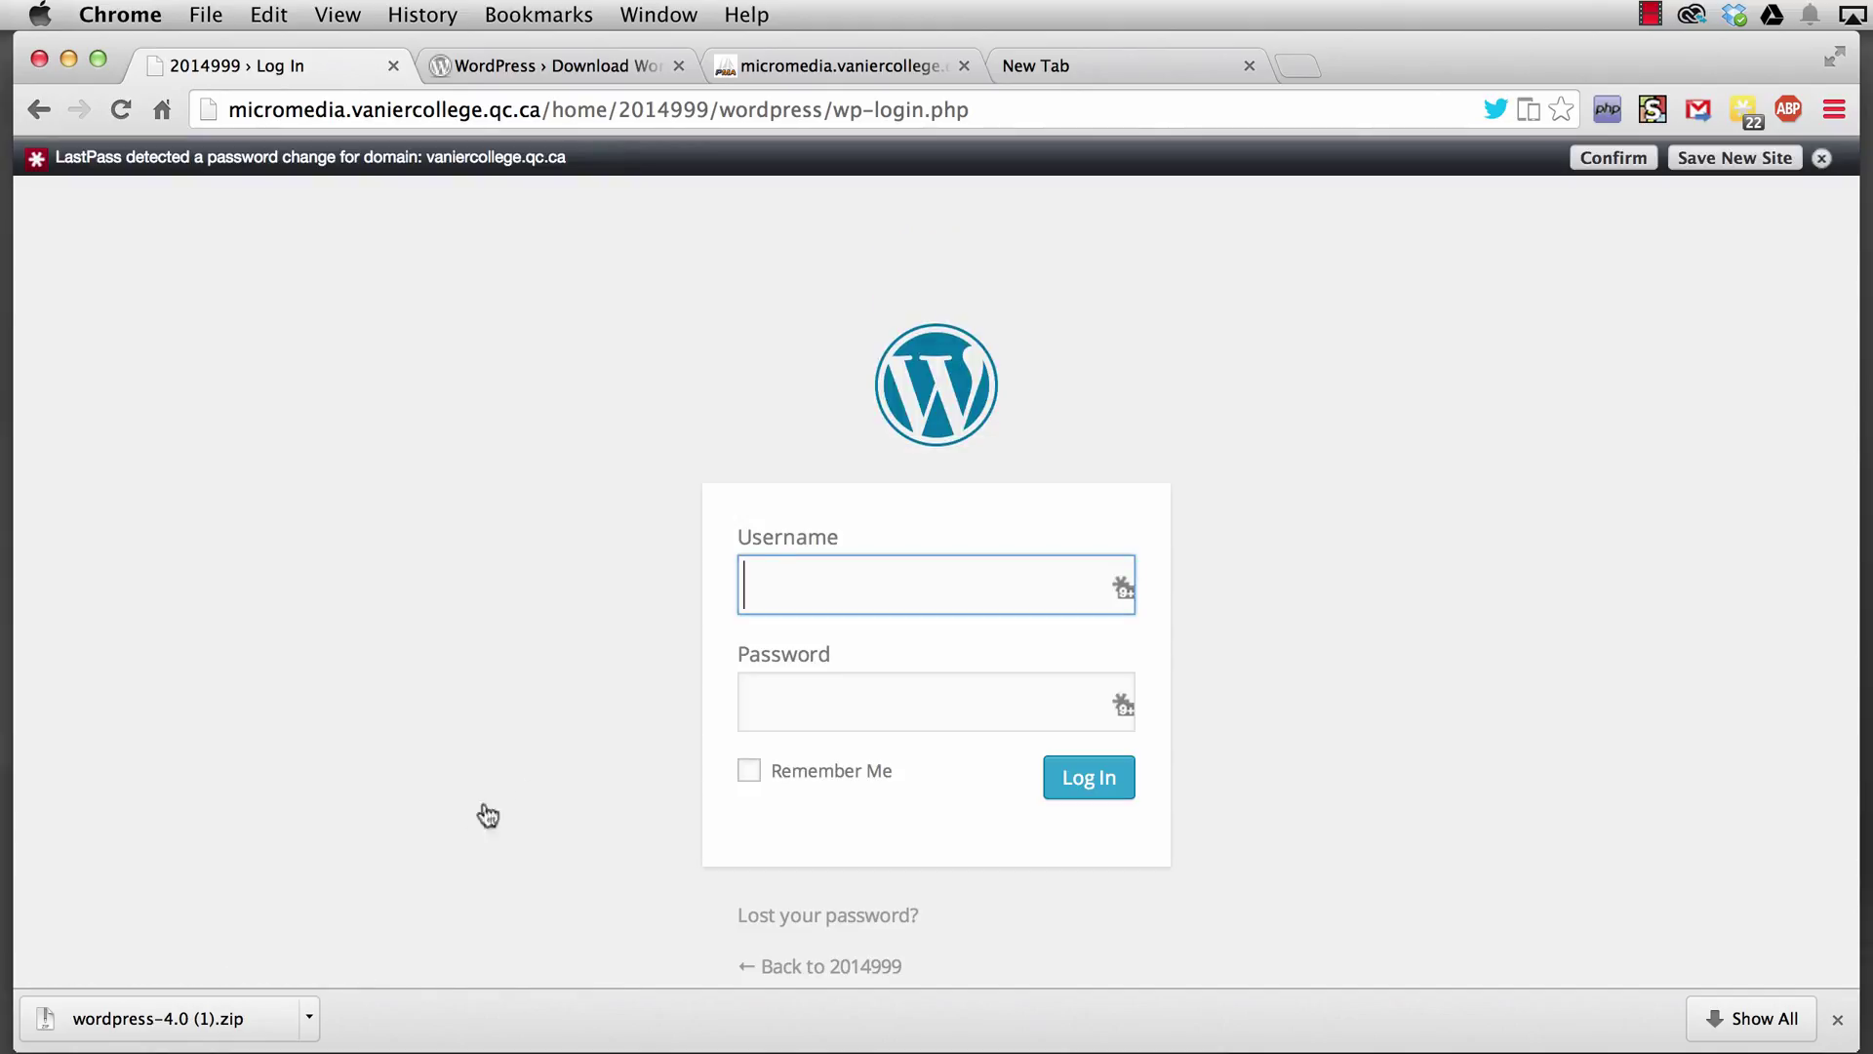
pyautogui.write('brucenorton')
pyautogui.press('Tab')
pyautogui.write('••')
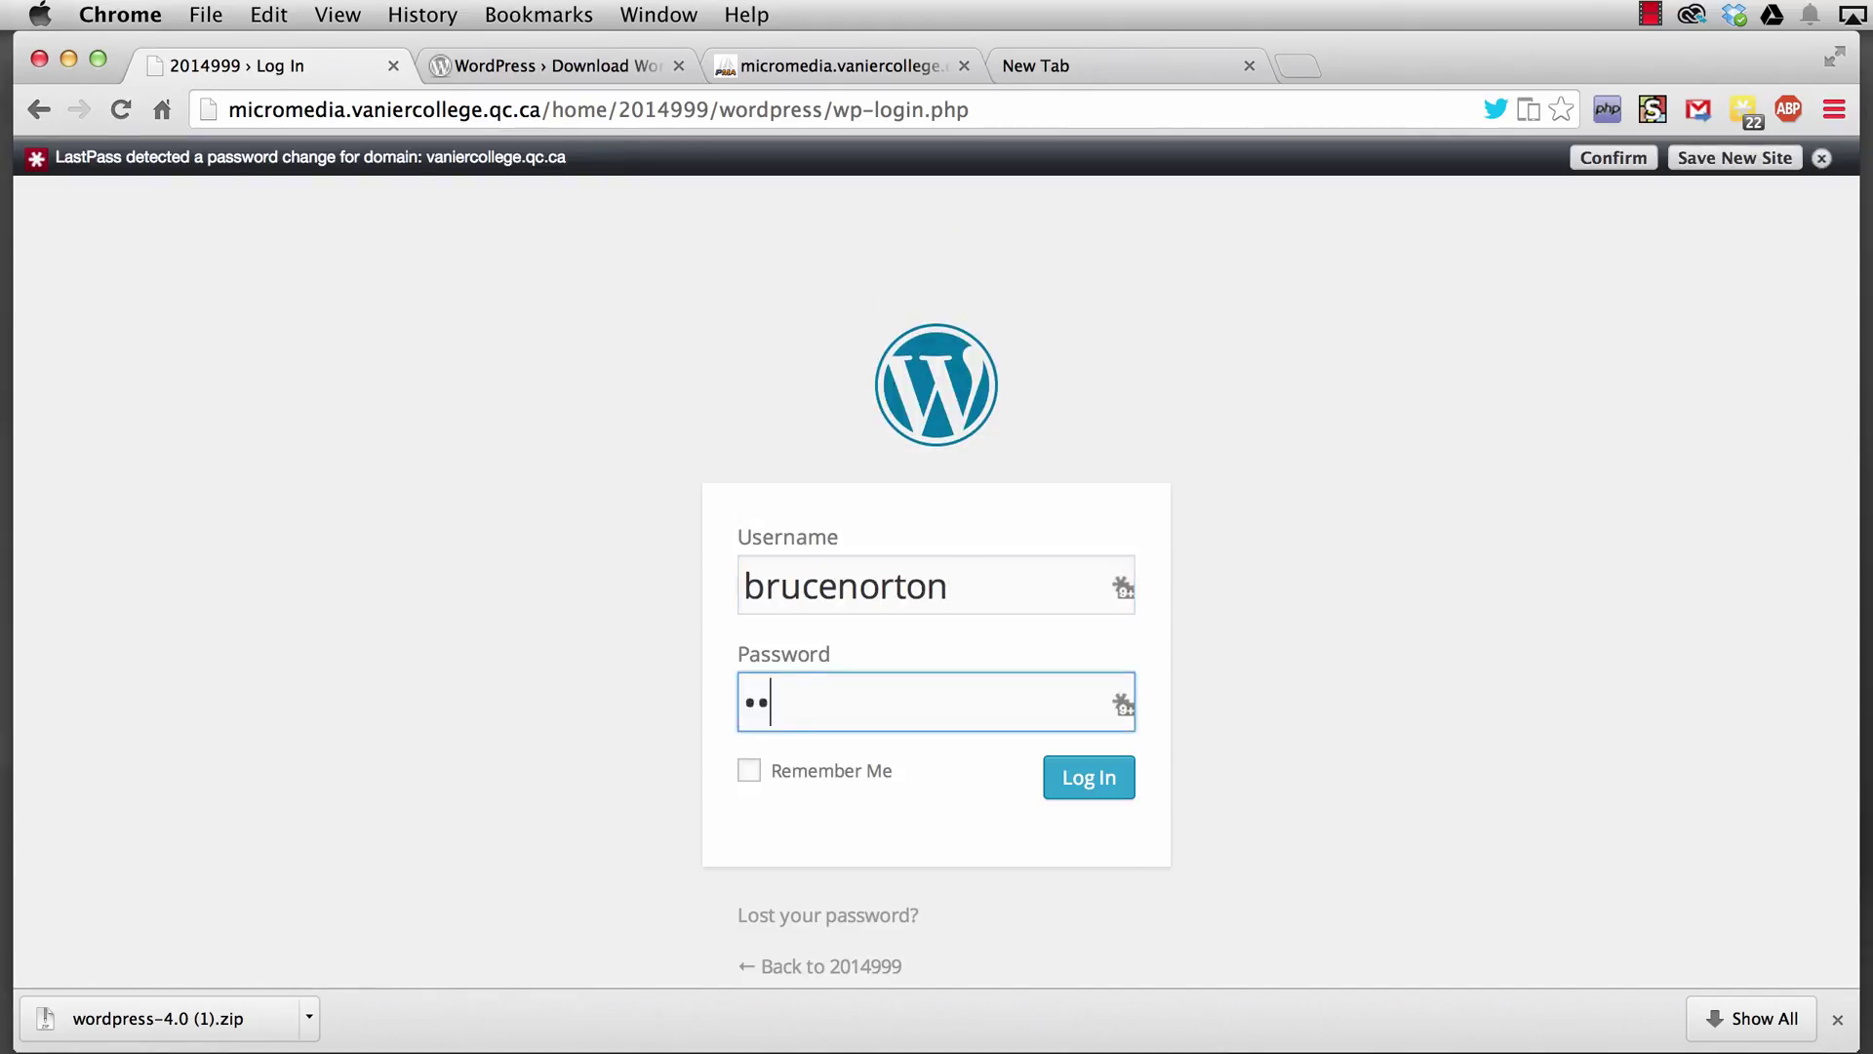
pyautogui.write('••••••')
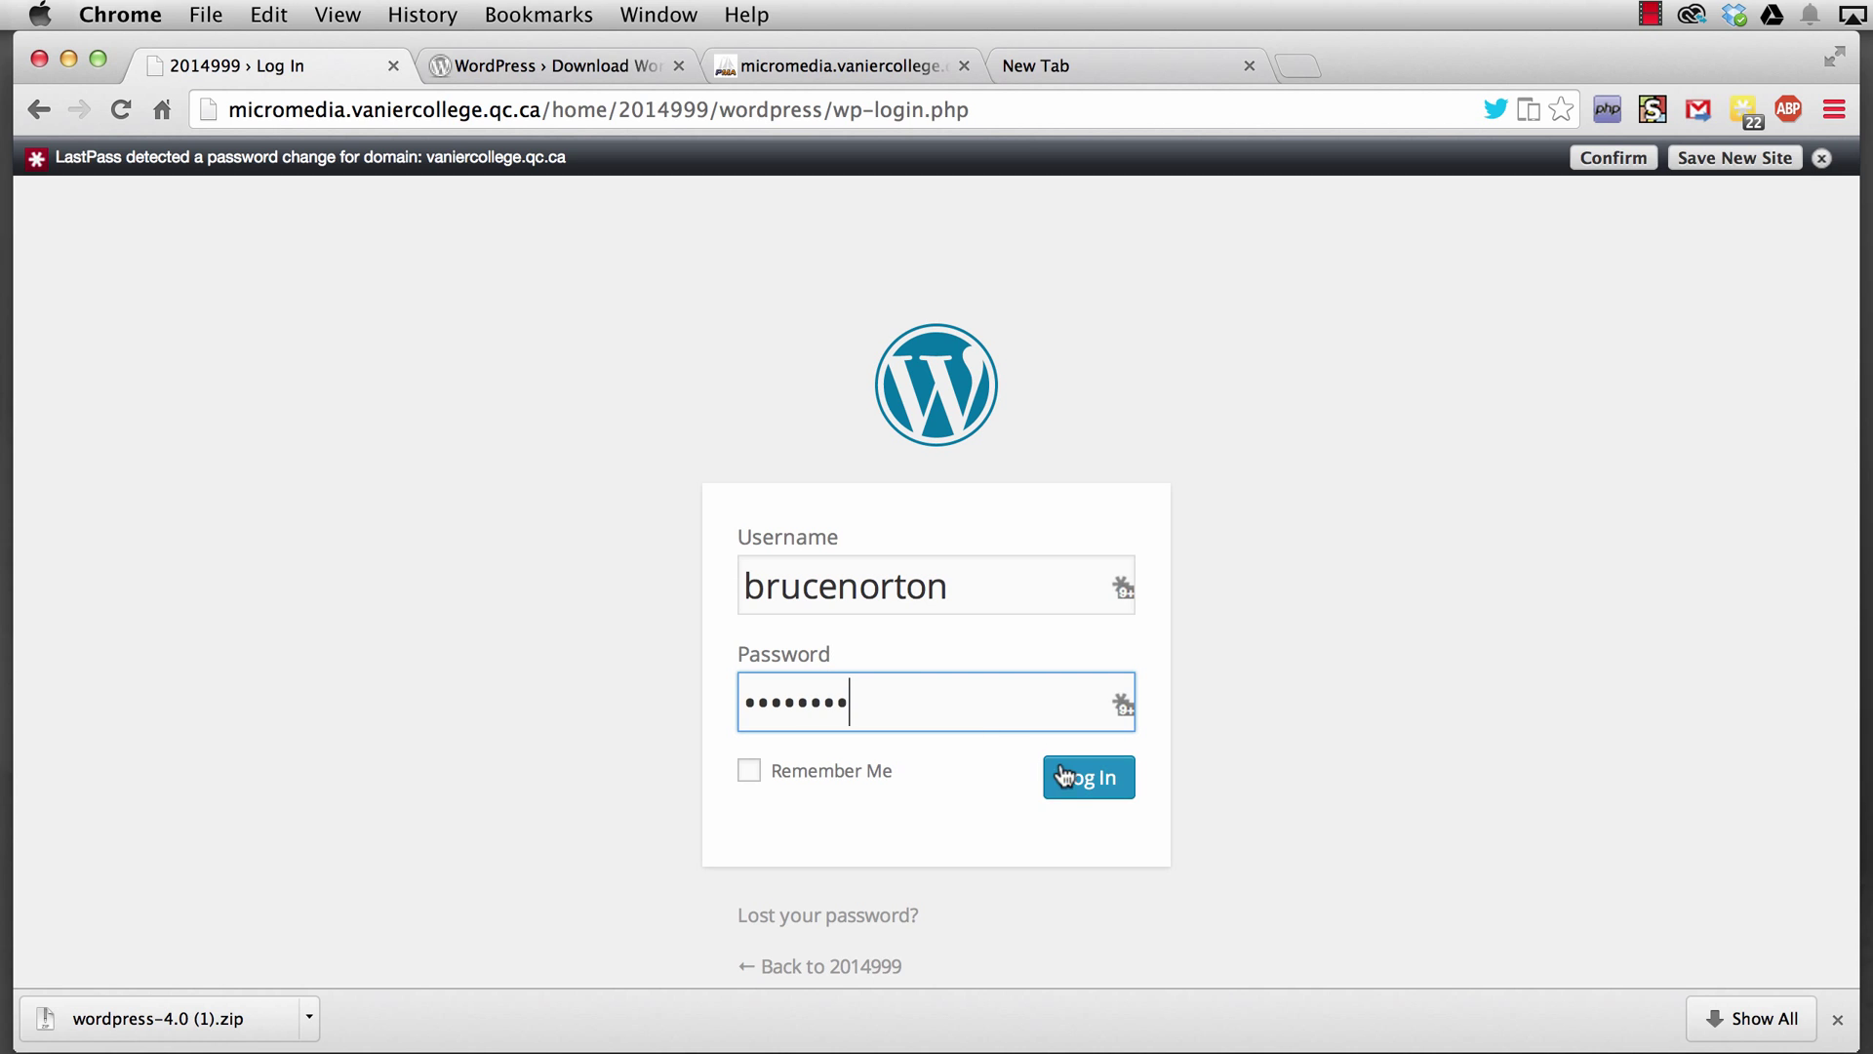
pyautogui.click(1068, 779)
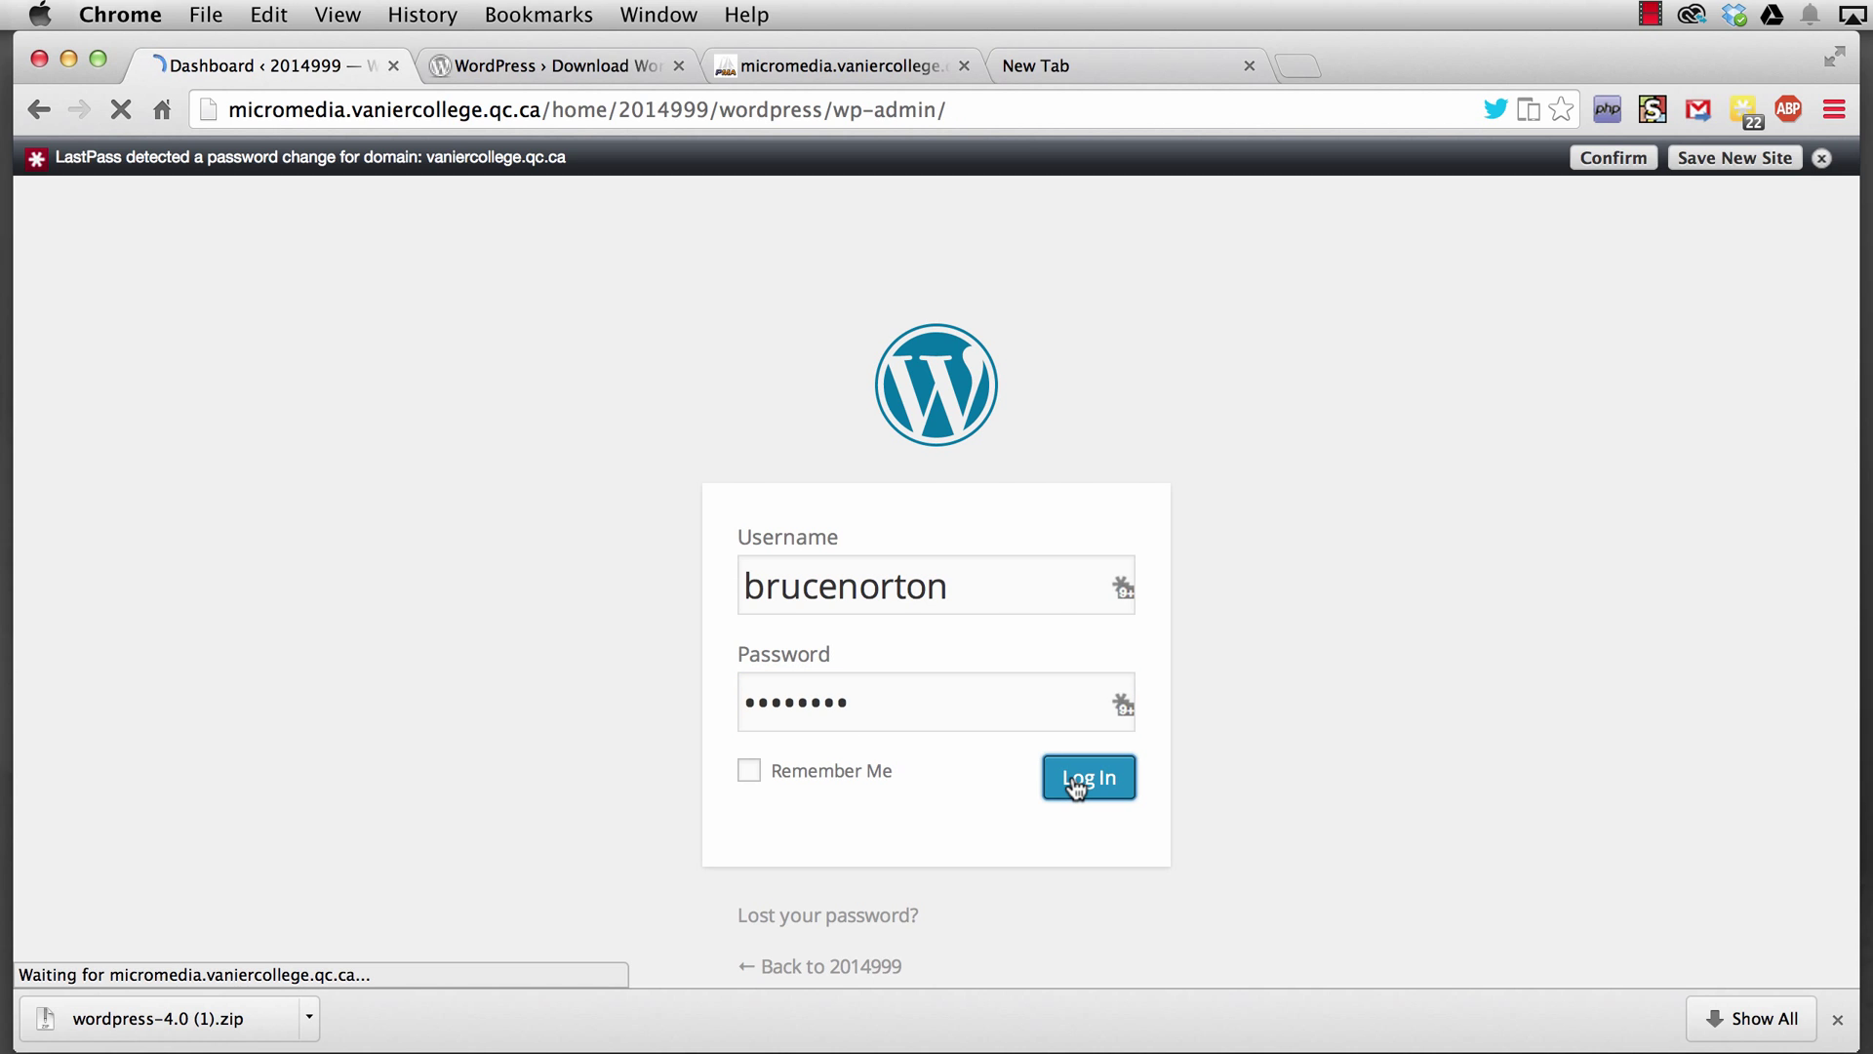
pyautogui.scroll(-5, 1038, 585)
pyautogui.scroll(5, 1038, 581)
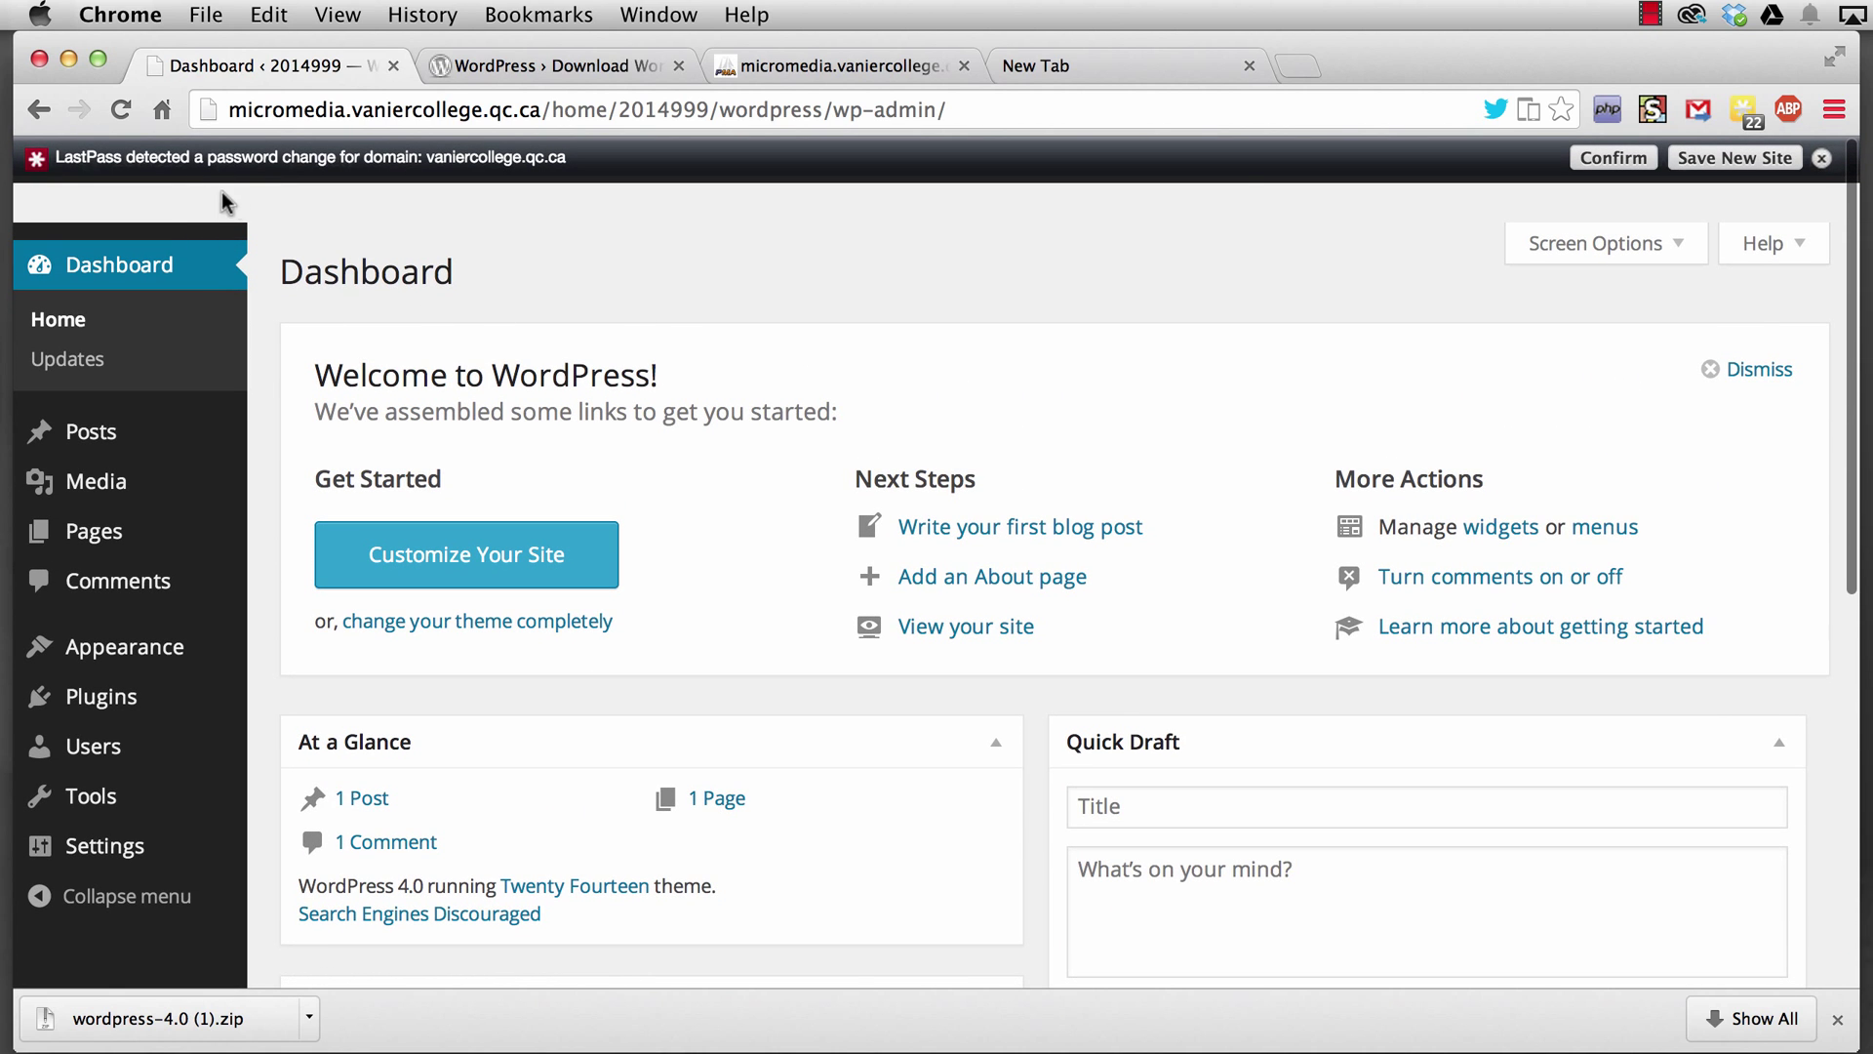
# Dismiss the LastPass bar and visit the public 2014999 site's Hello World front page.
pyautogui.click(1824, 159)
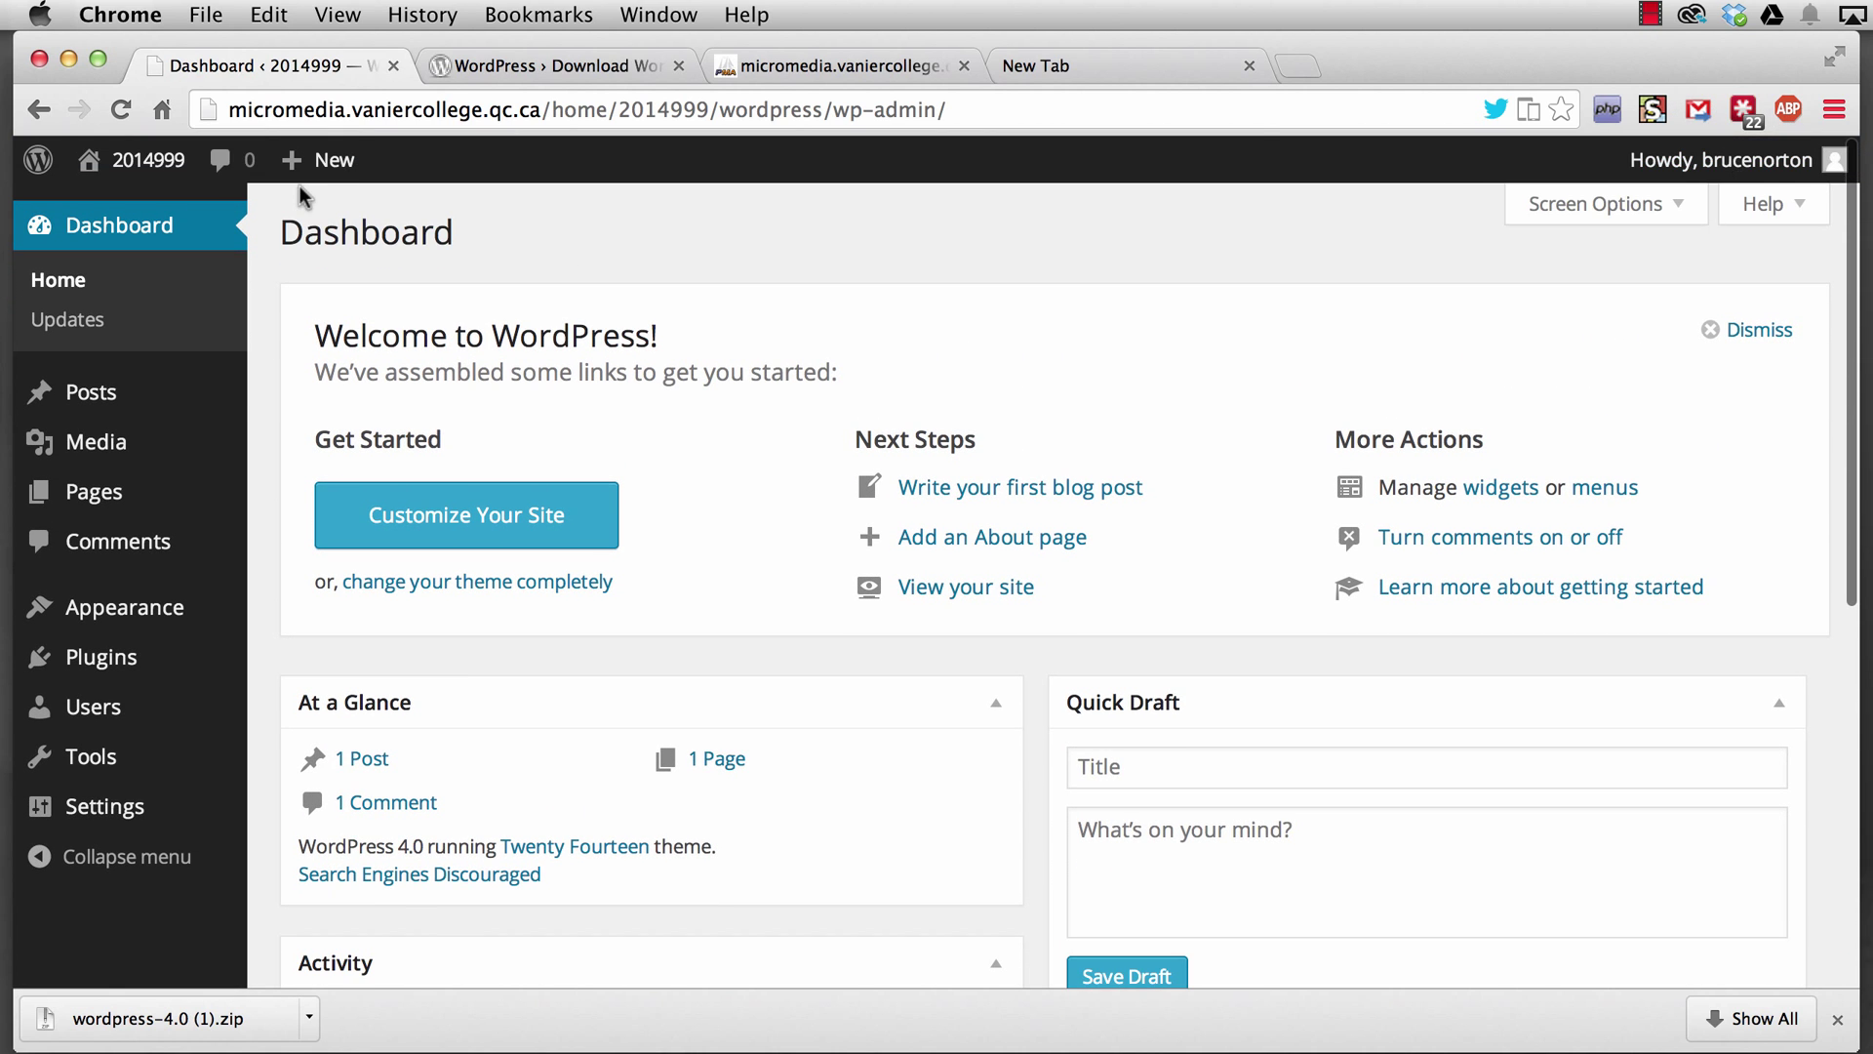
pyautogui.moveTo(137, 161)
pyautogui.click(122, 214)
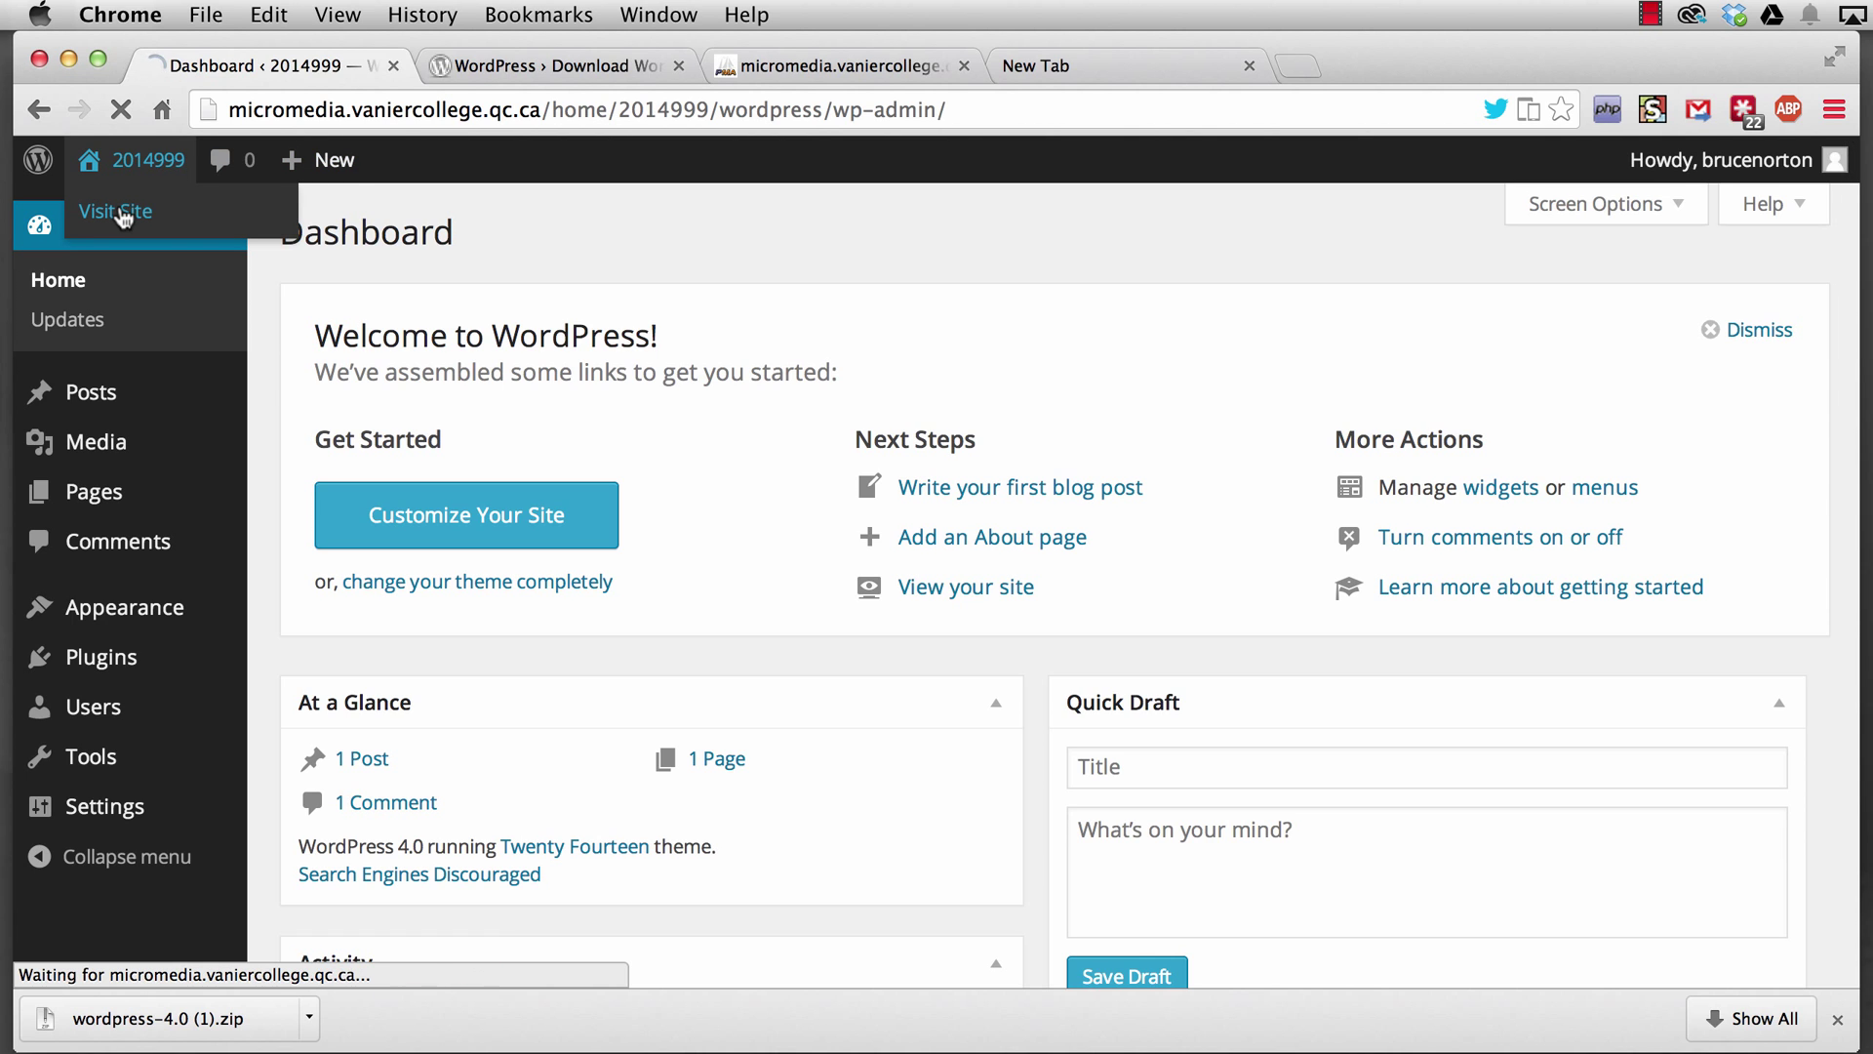
pyautogui.scroll(-1, 705, 473)
pyautogui.scroll(-5, 703, 467)
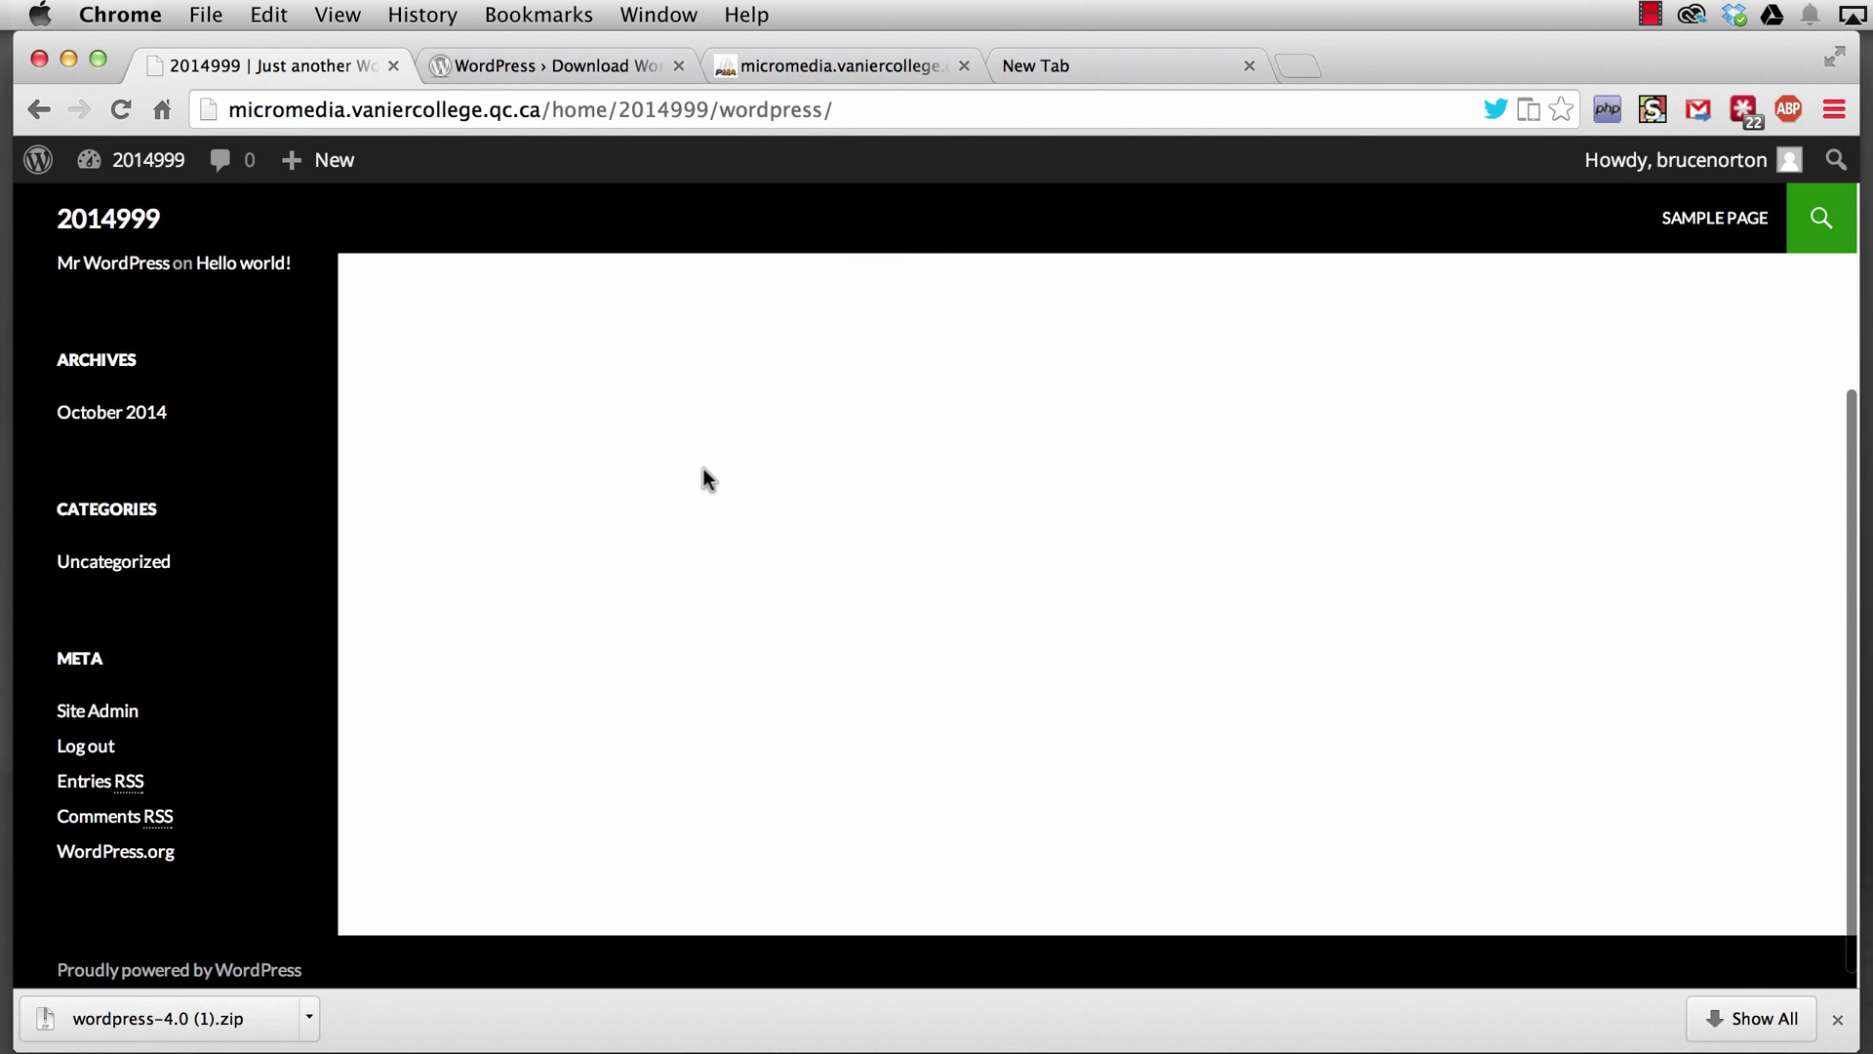
pyautogui.scroll(6, 702, 468)
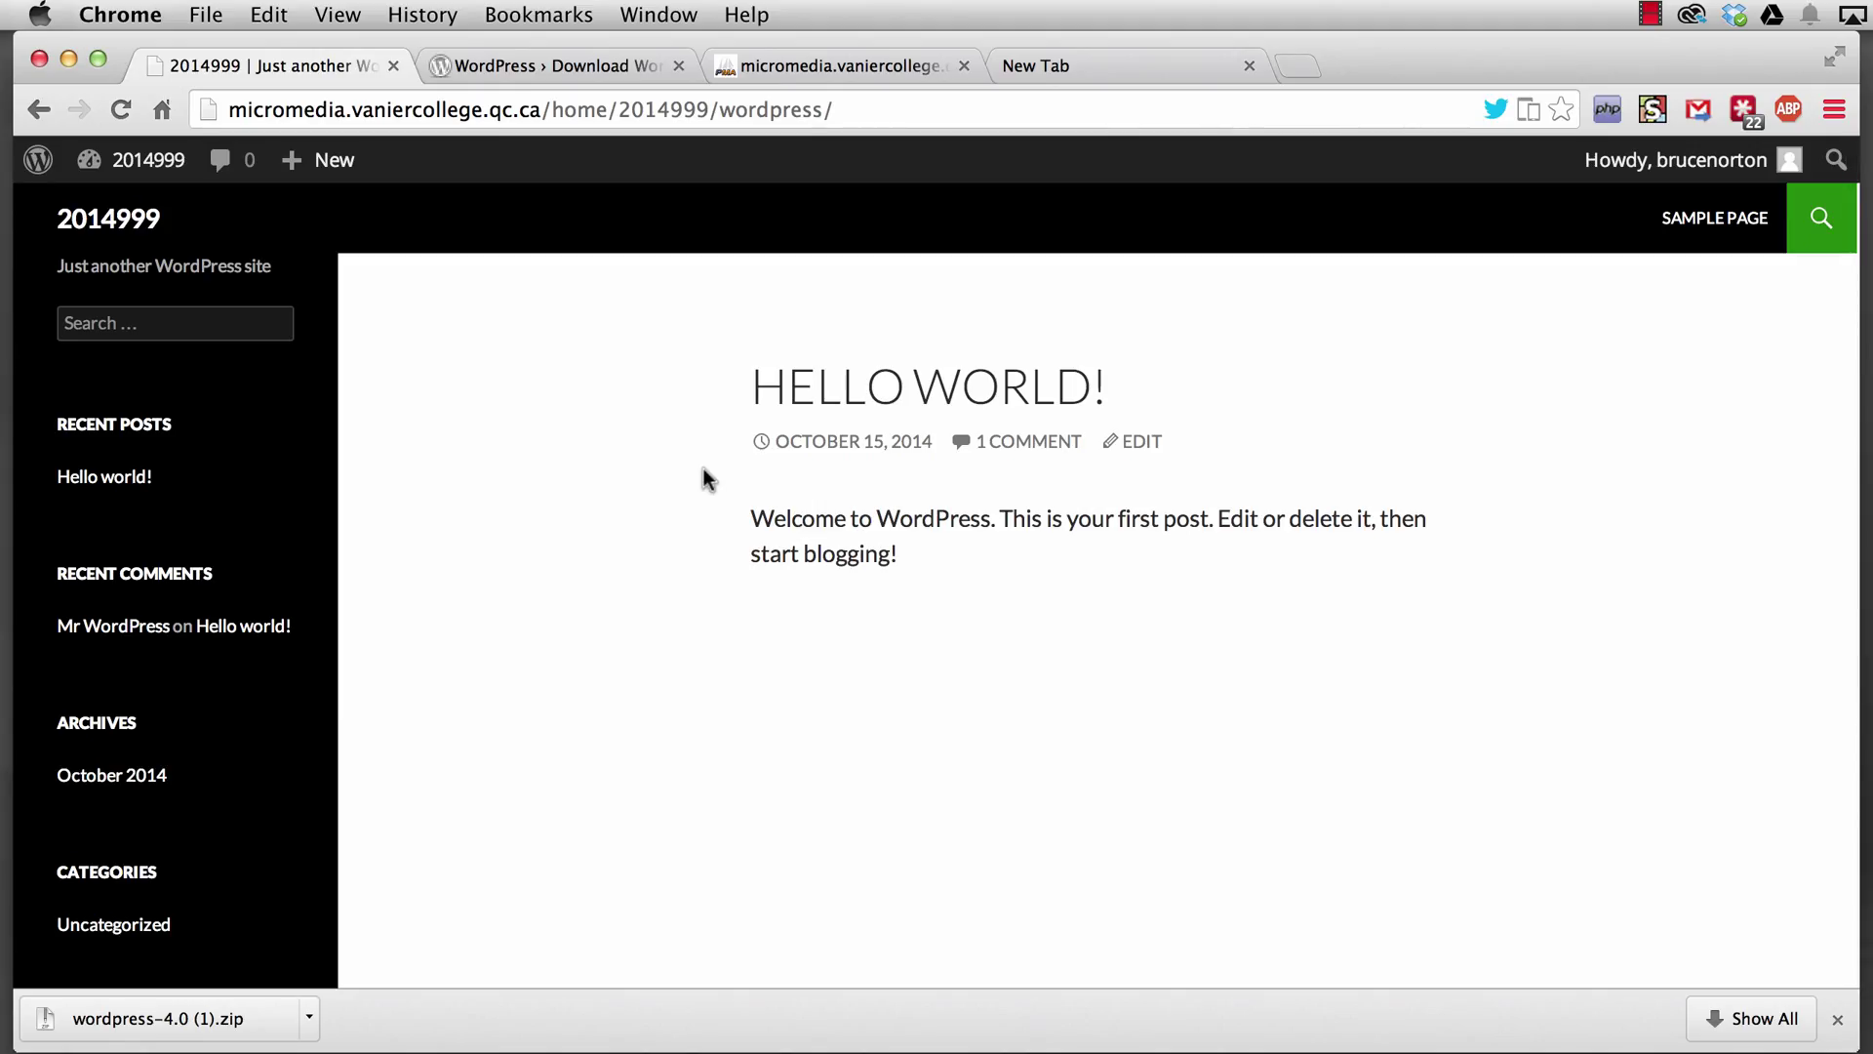
pyautogui.click(1649, 14)
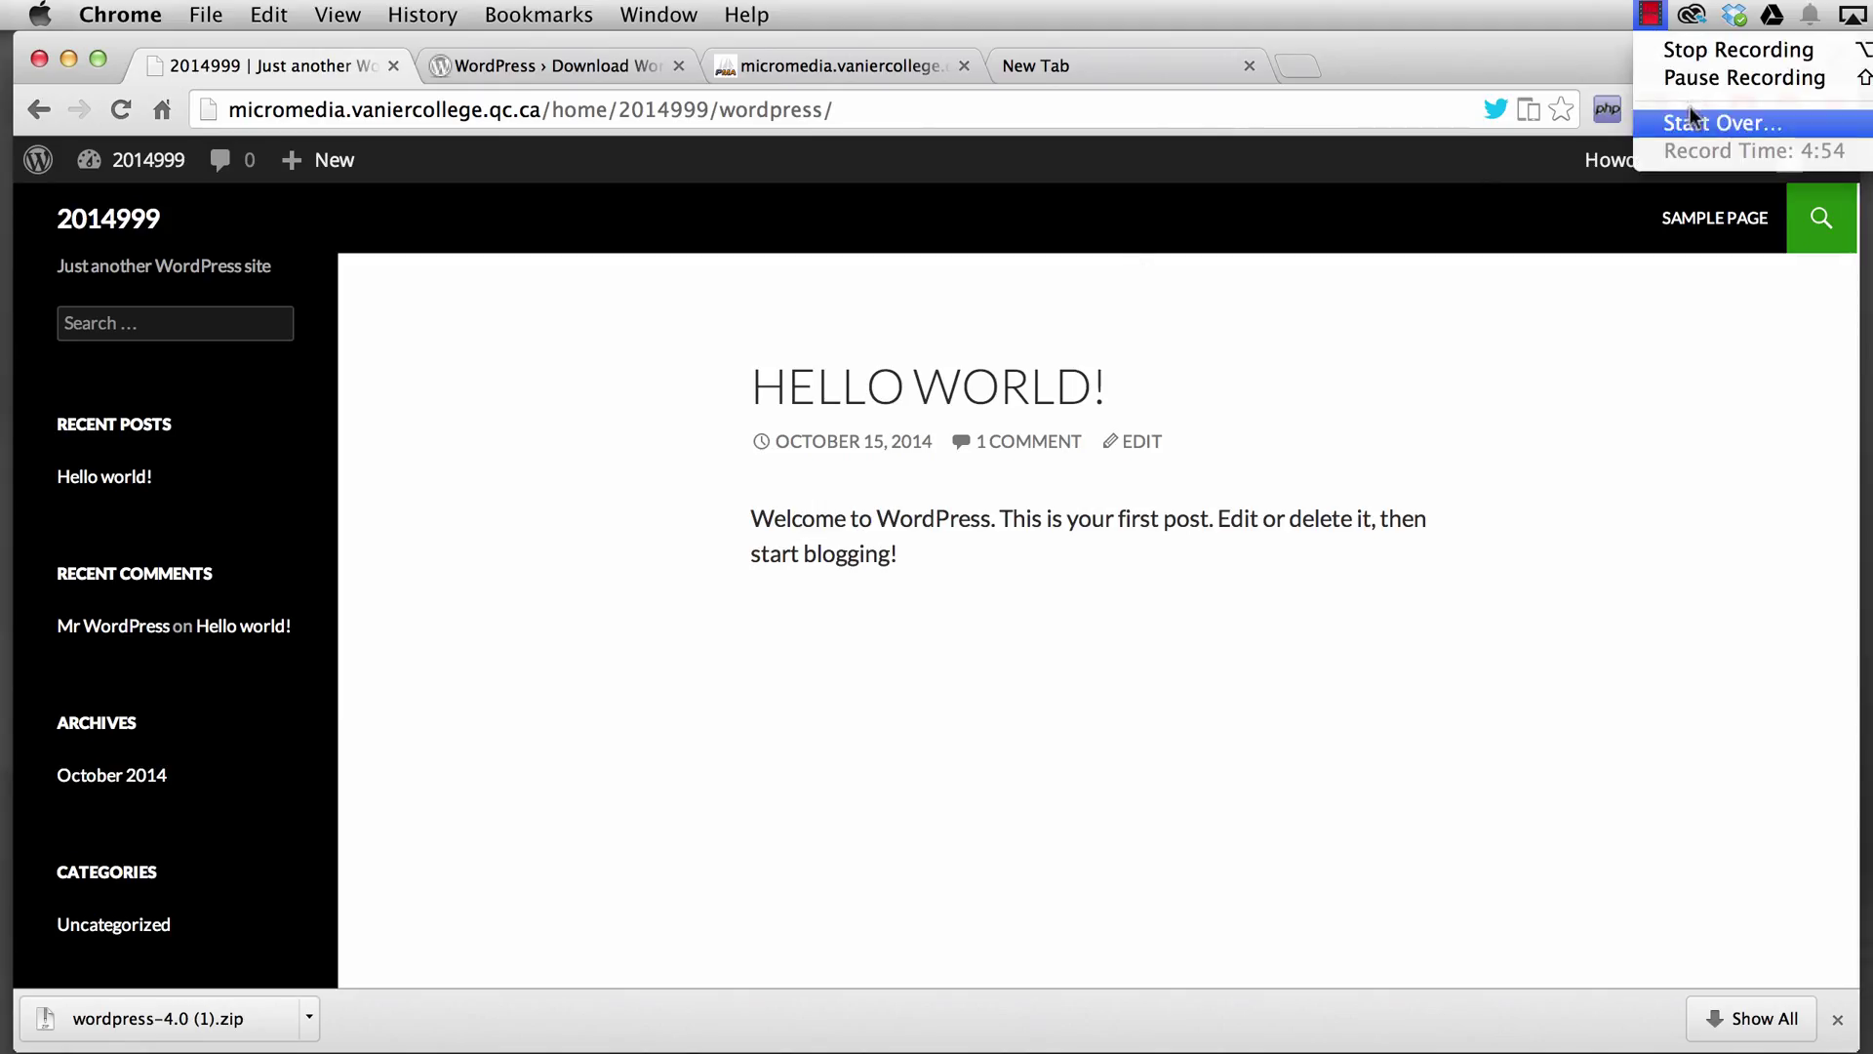